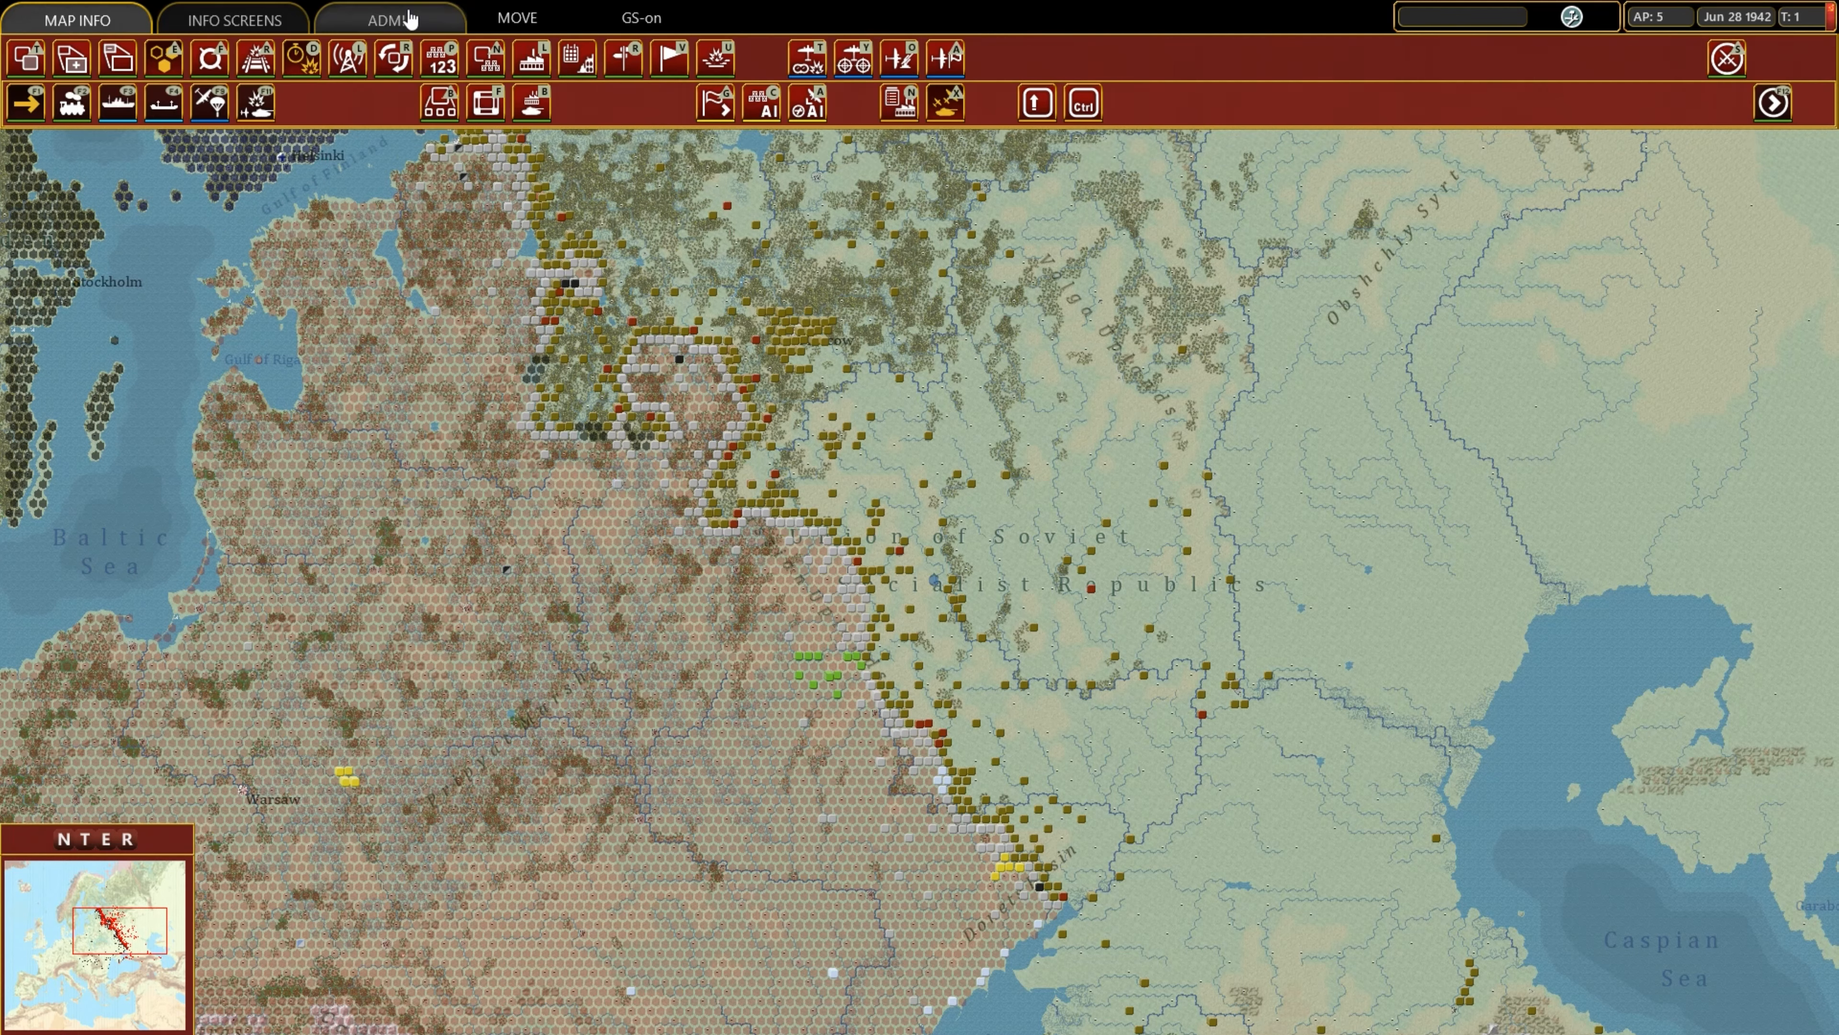
# Open the scenario editor from the Admin mode, view the Main scenario settings, and return to the map.
pyautogui.click(392, 20)
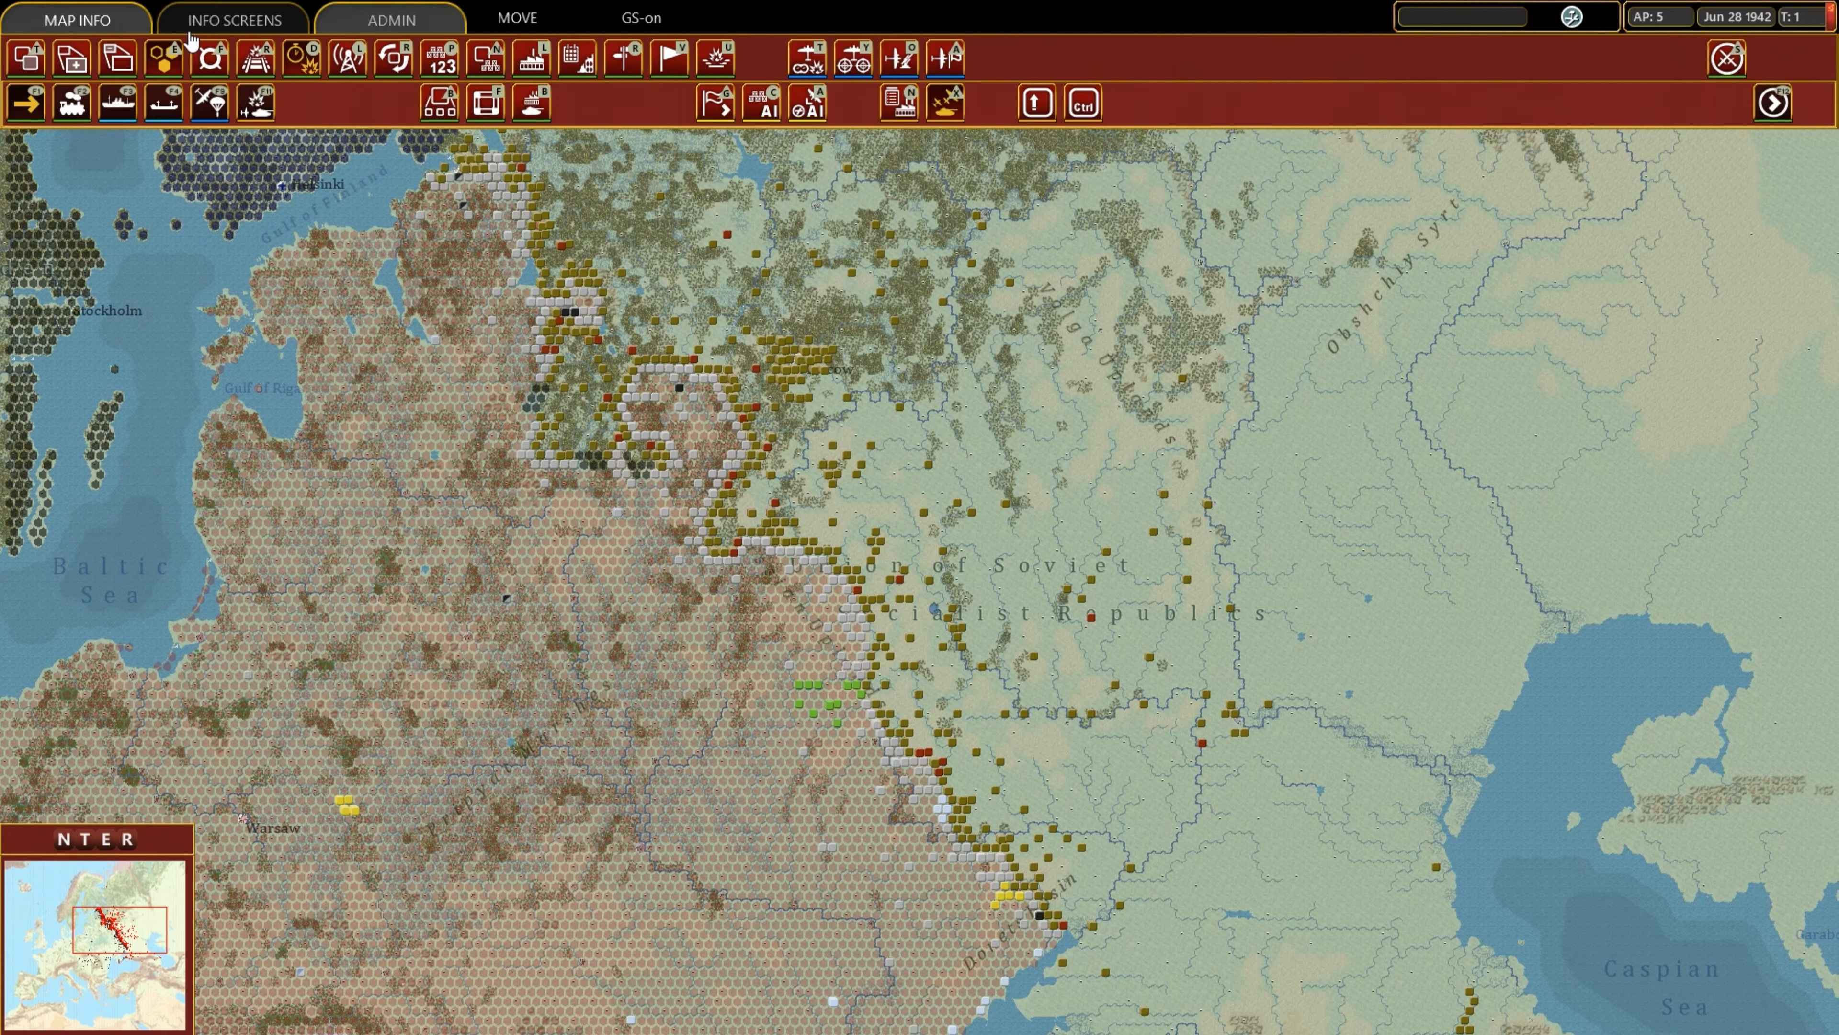
pyautogui.click(26, 58)
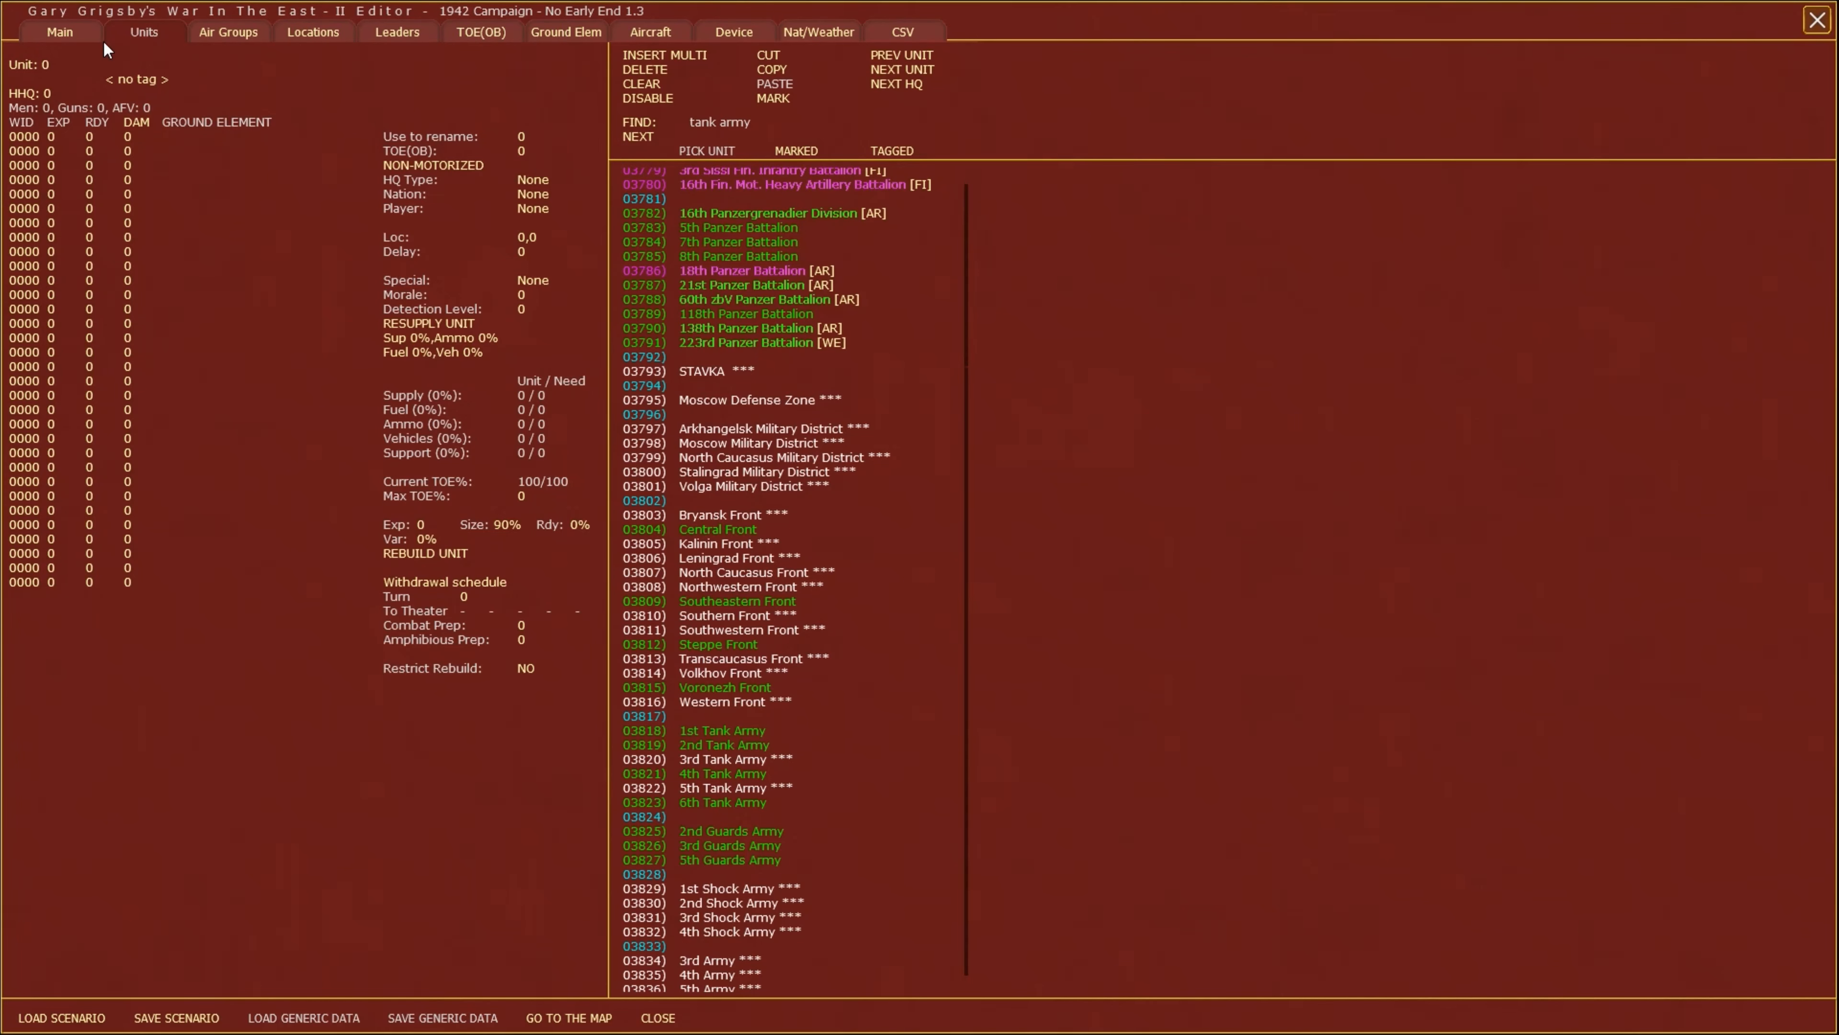
pyautogui.click(59, 34)
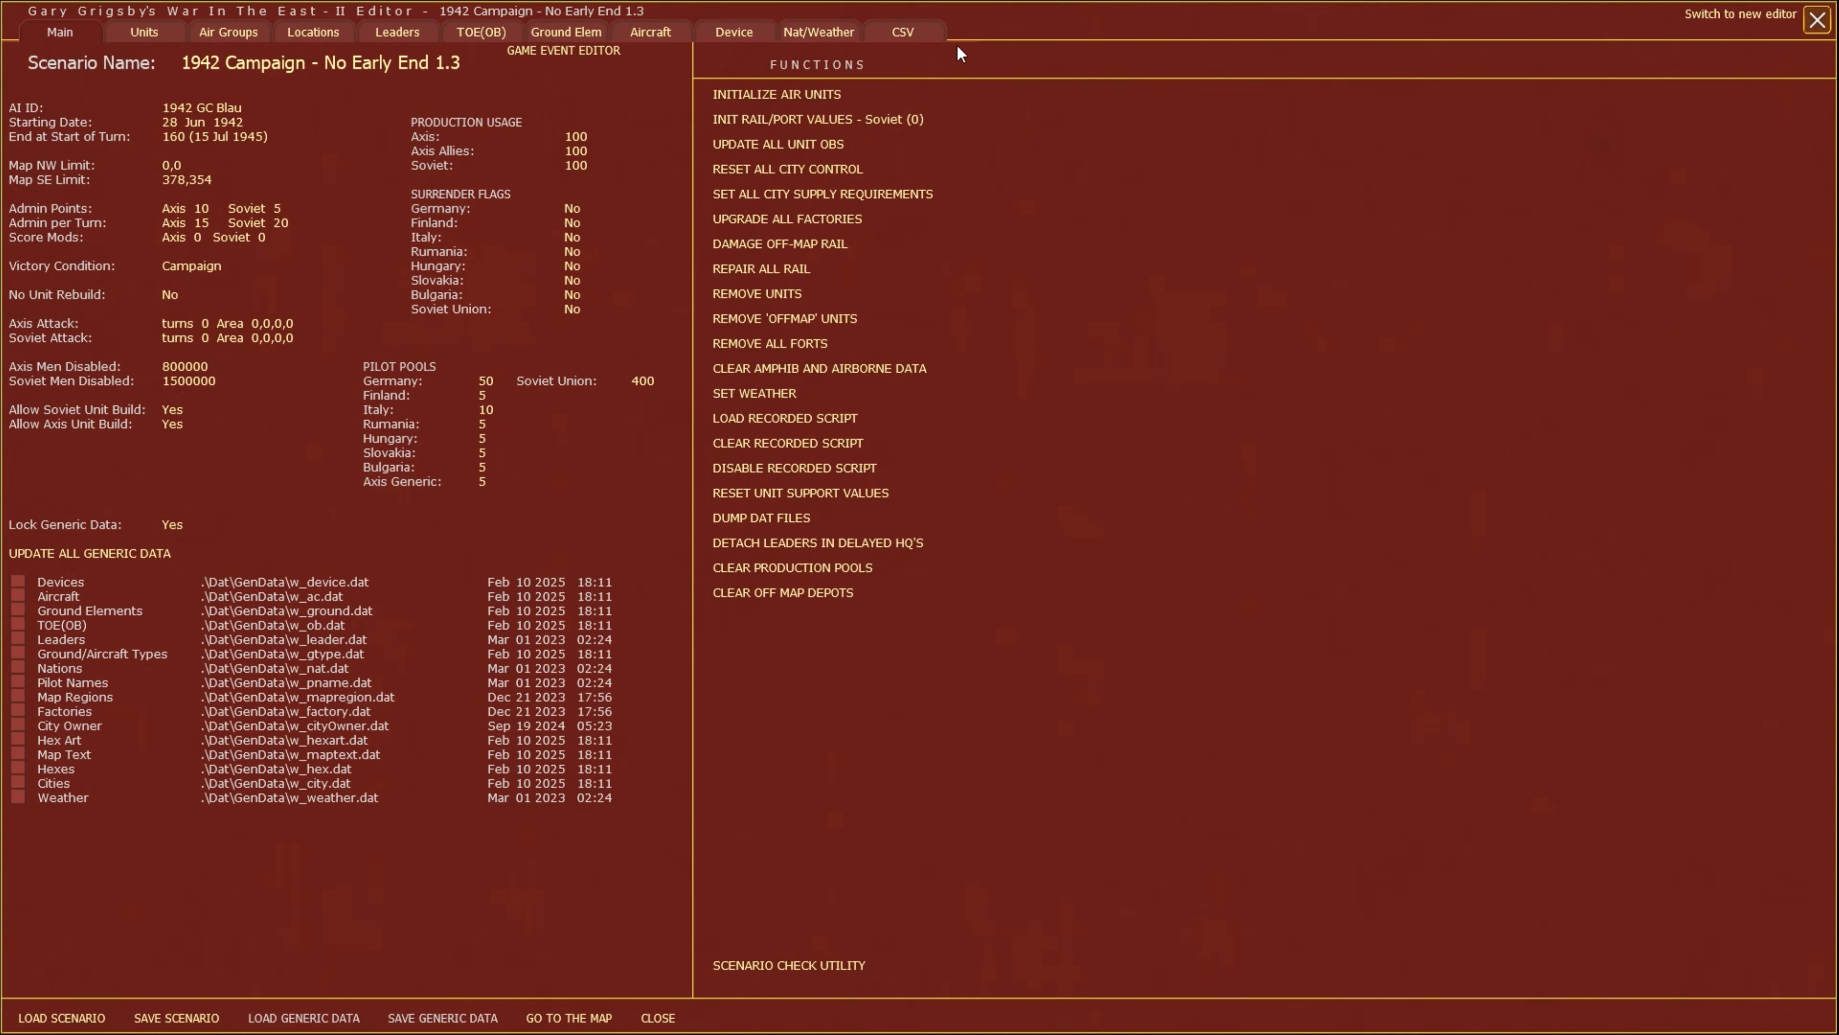
pyautogui.click(572, 1018)
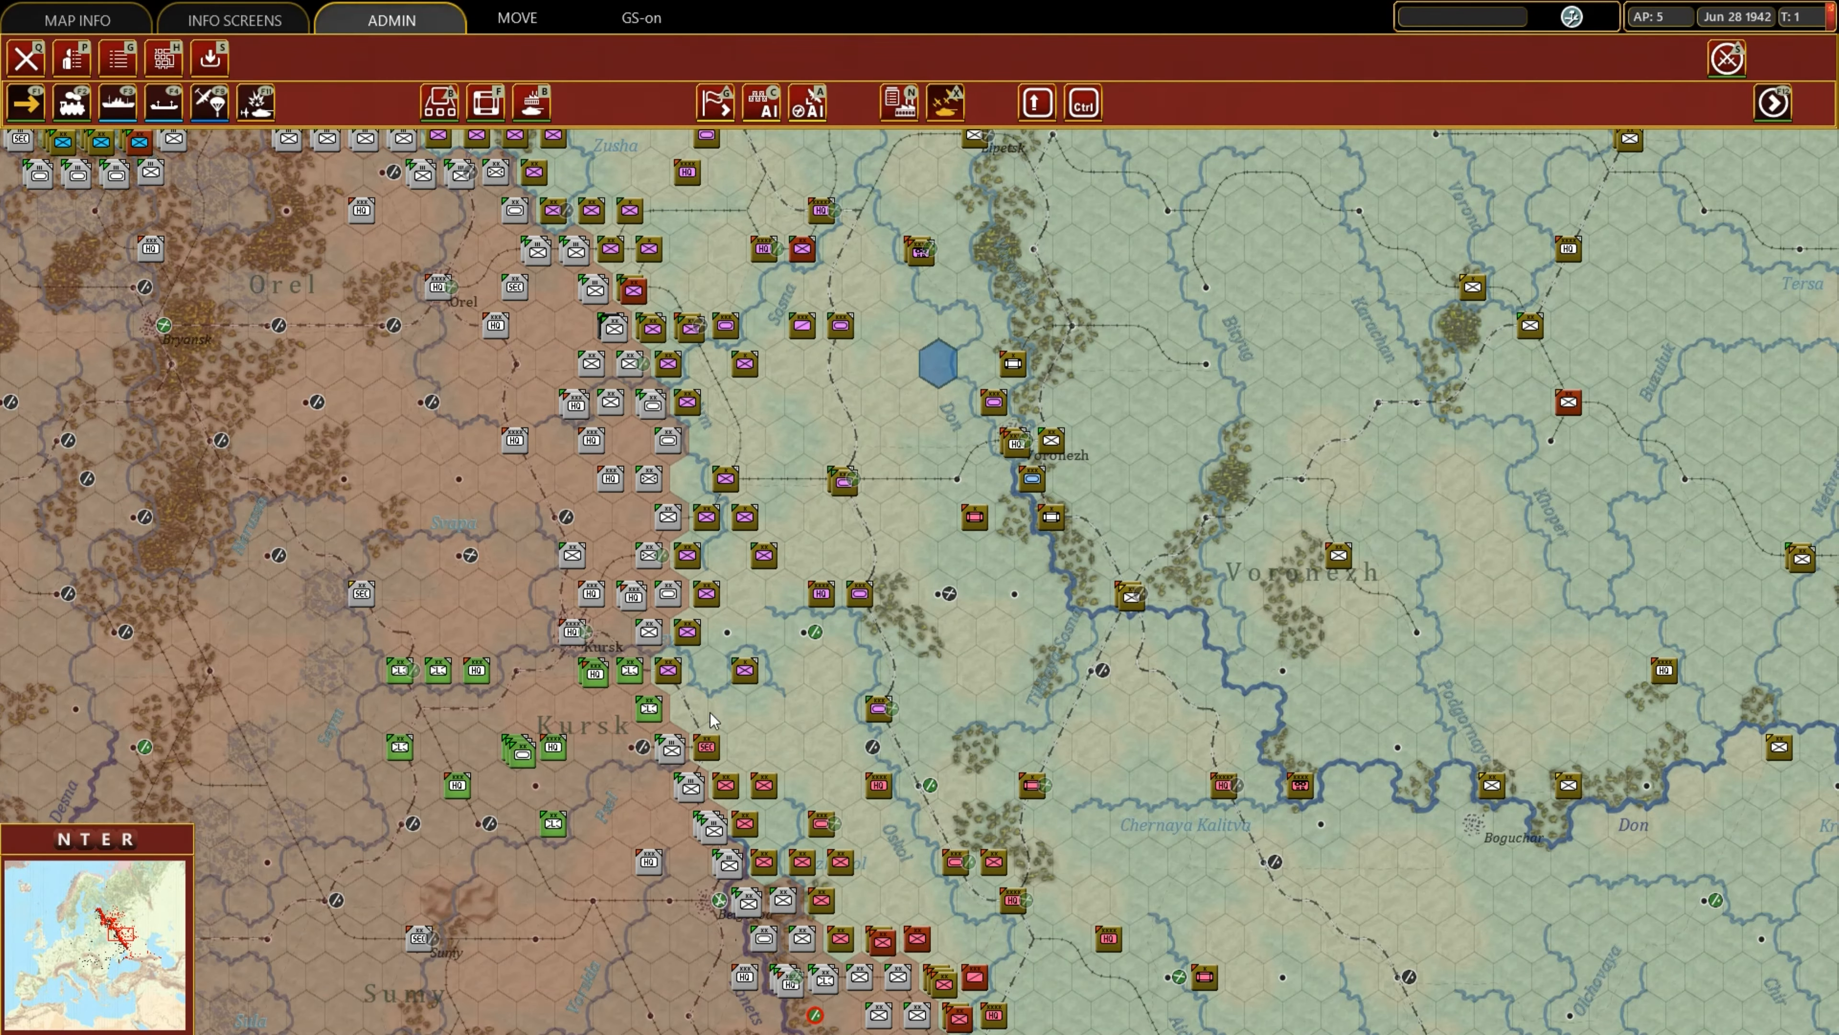
pyautogui.click(26, 58)
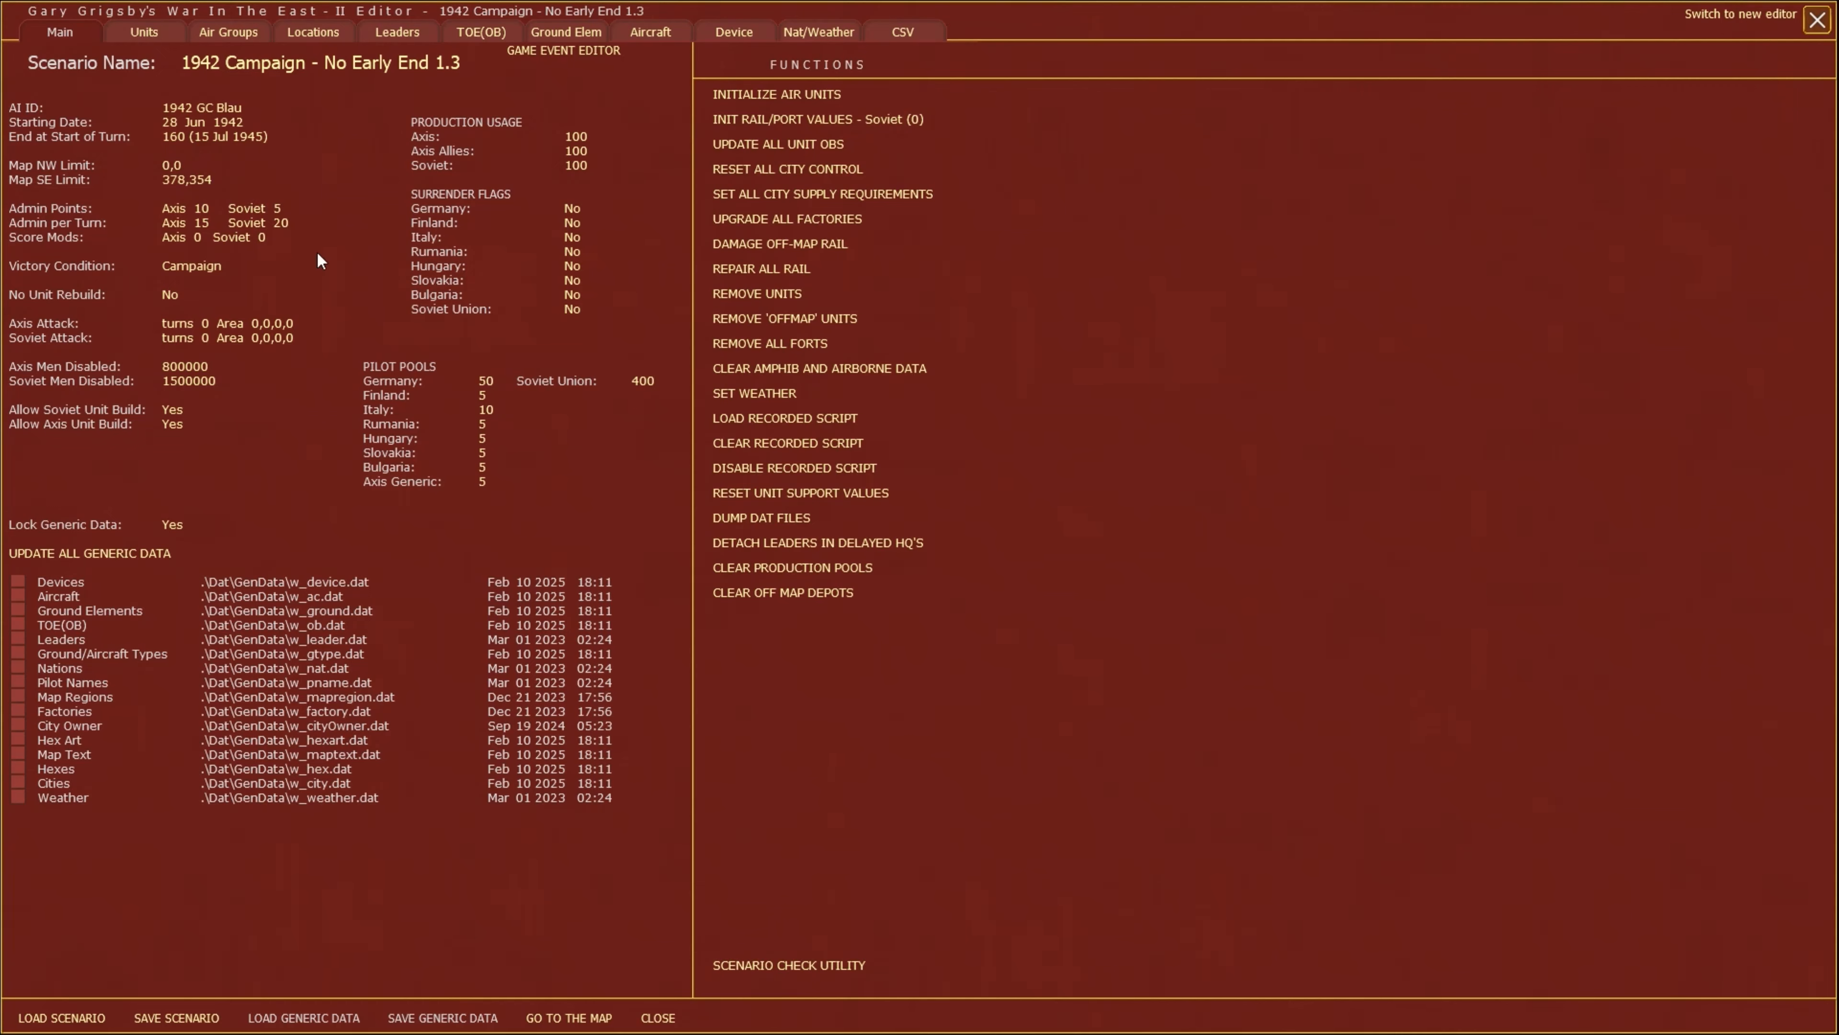
pyautogui.click(566, 1018)
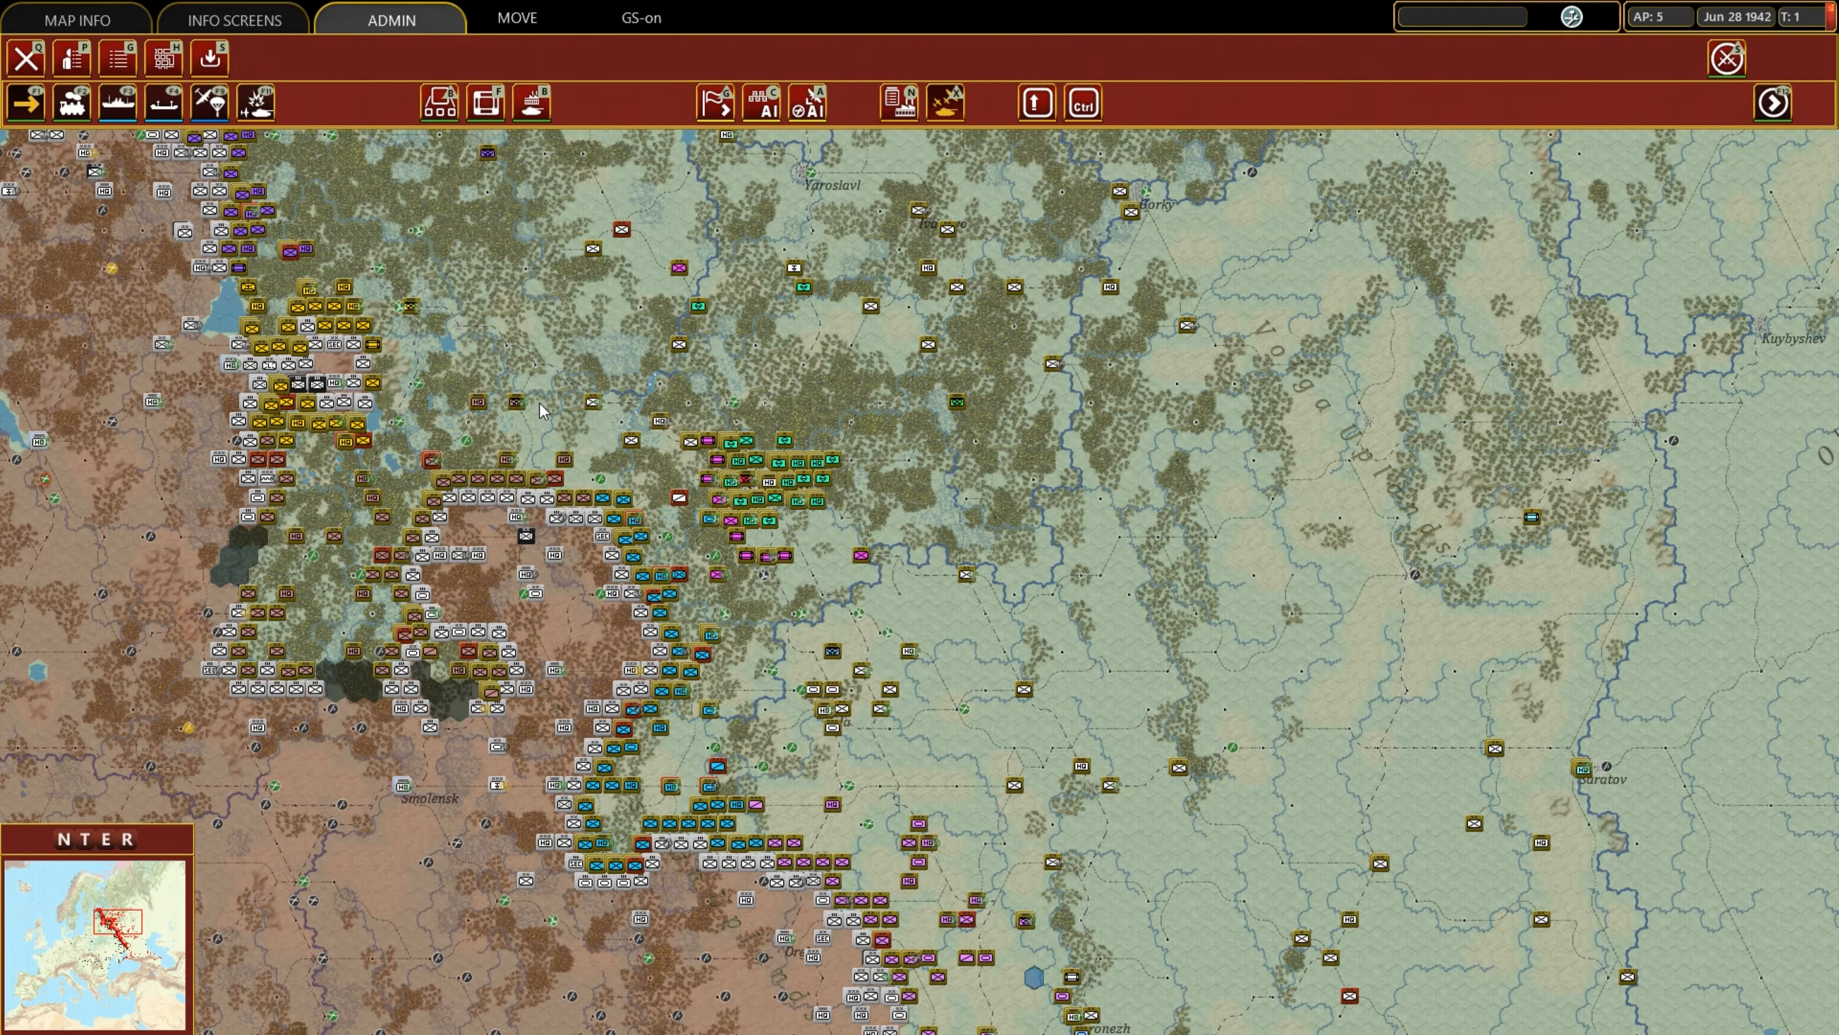
# Set the scenario's Map NW Limit to 205,124 using the hex coordinates near Kalinin, then return to the map.
pyautogui.scroll(2, 530, 479)
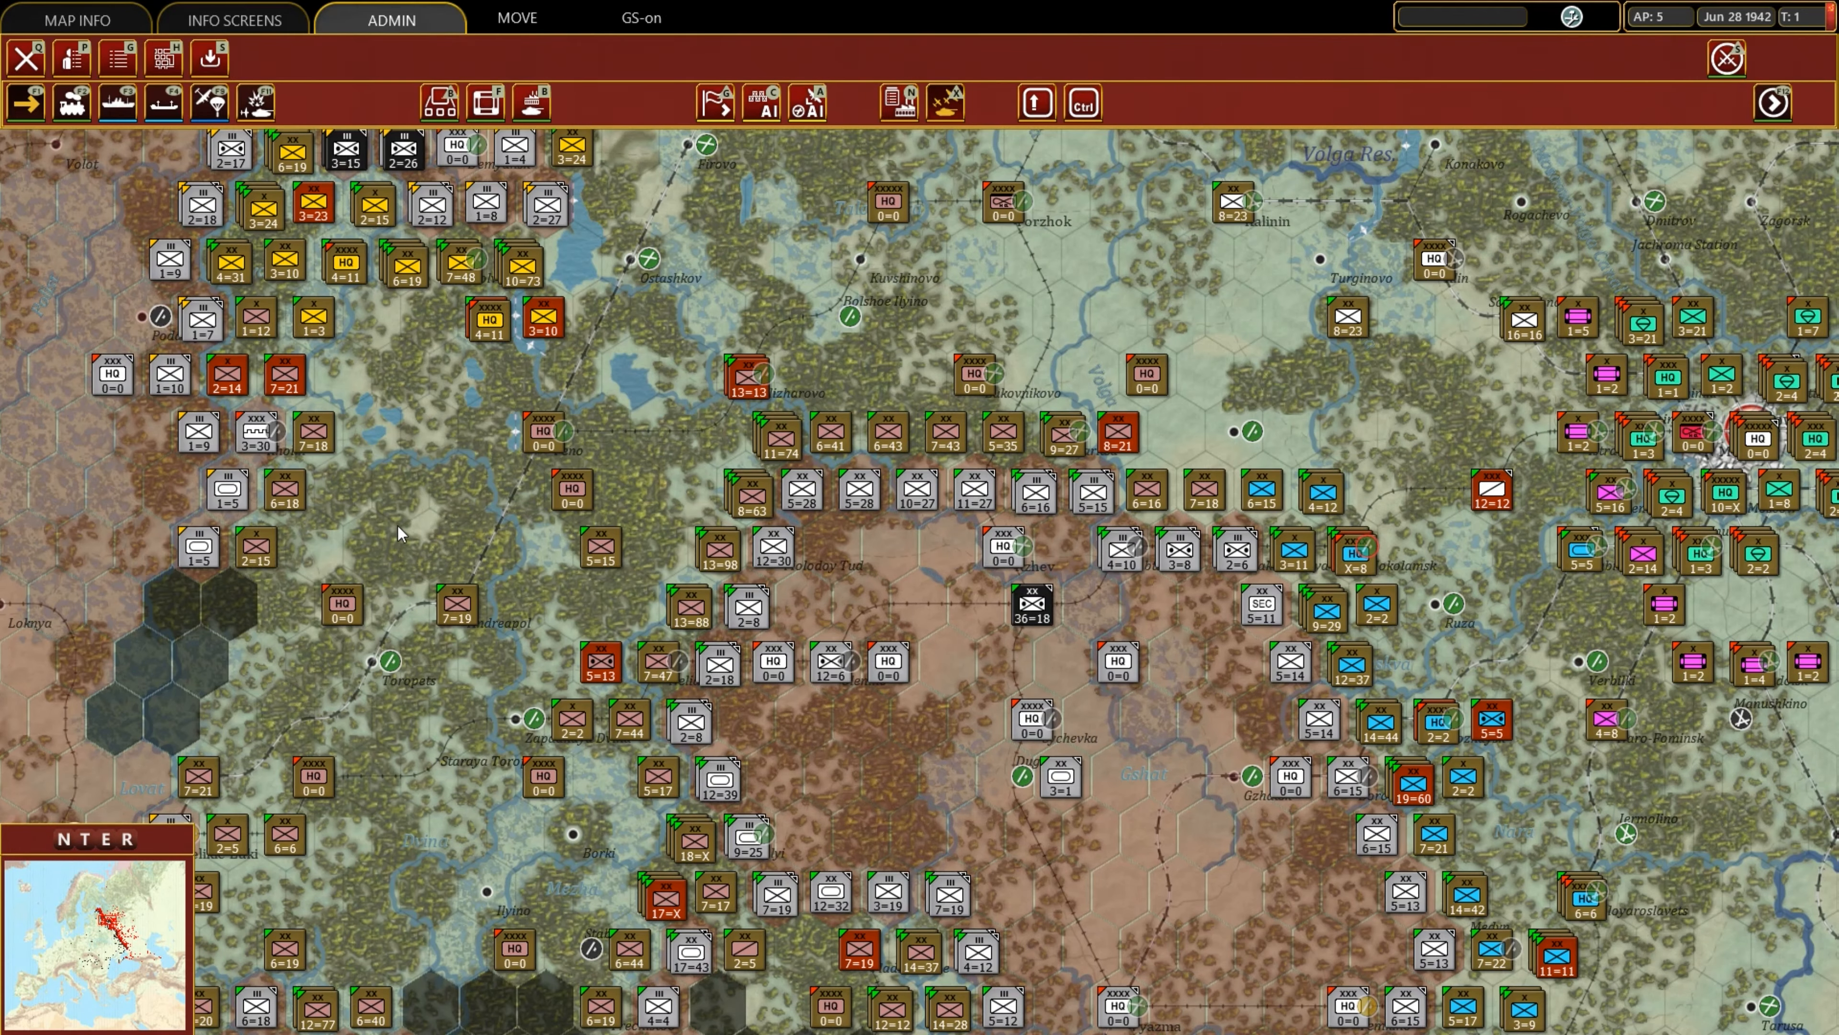
pyautogui.moveTo(375, 543)
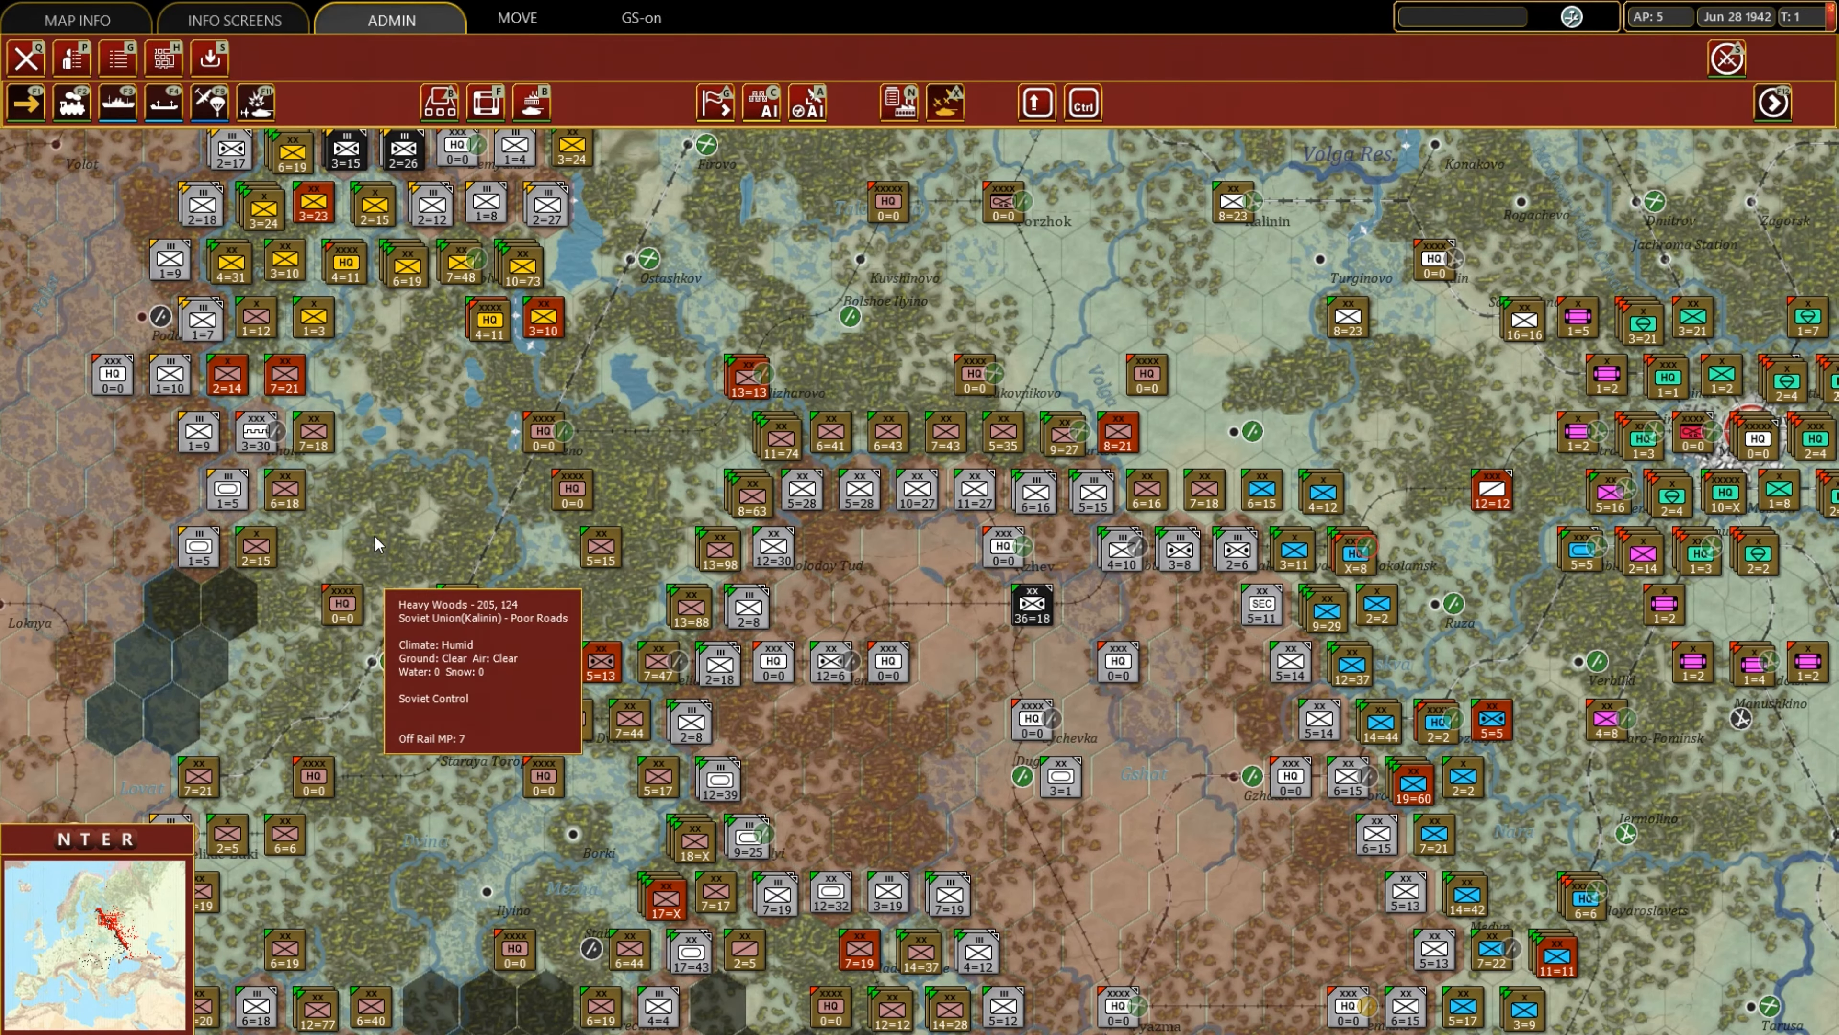
pyautogui.click(25, 58)
pyautogui.click(166, 173)
pyautogui.write('205')
pyautogui.press('Return')
pyautogui.write('124')
pyautogui.press('Return')
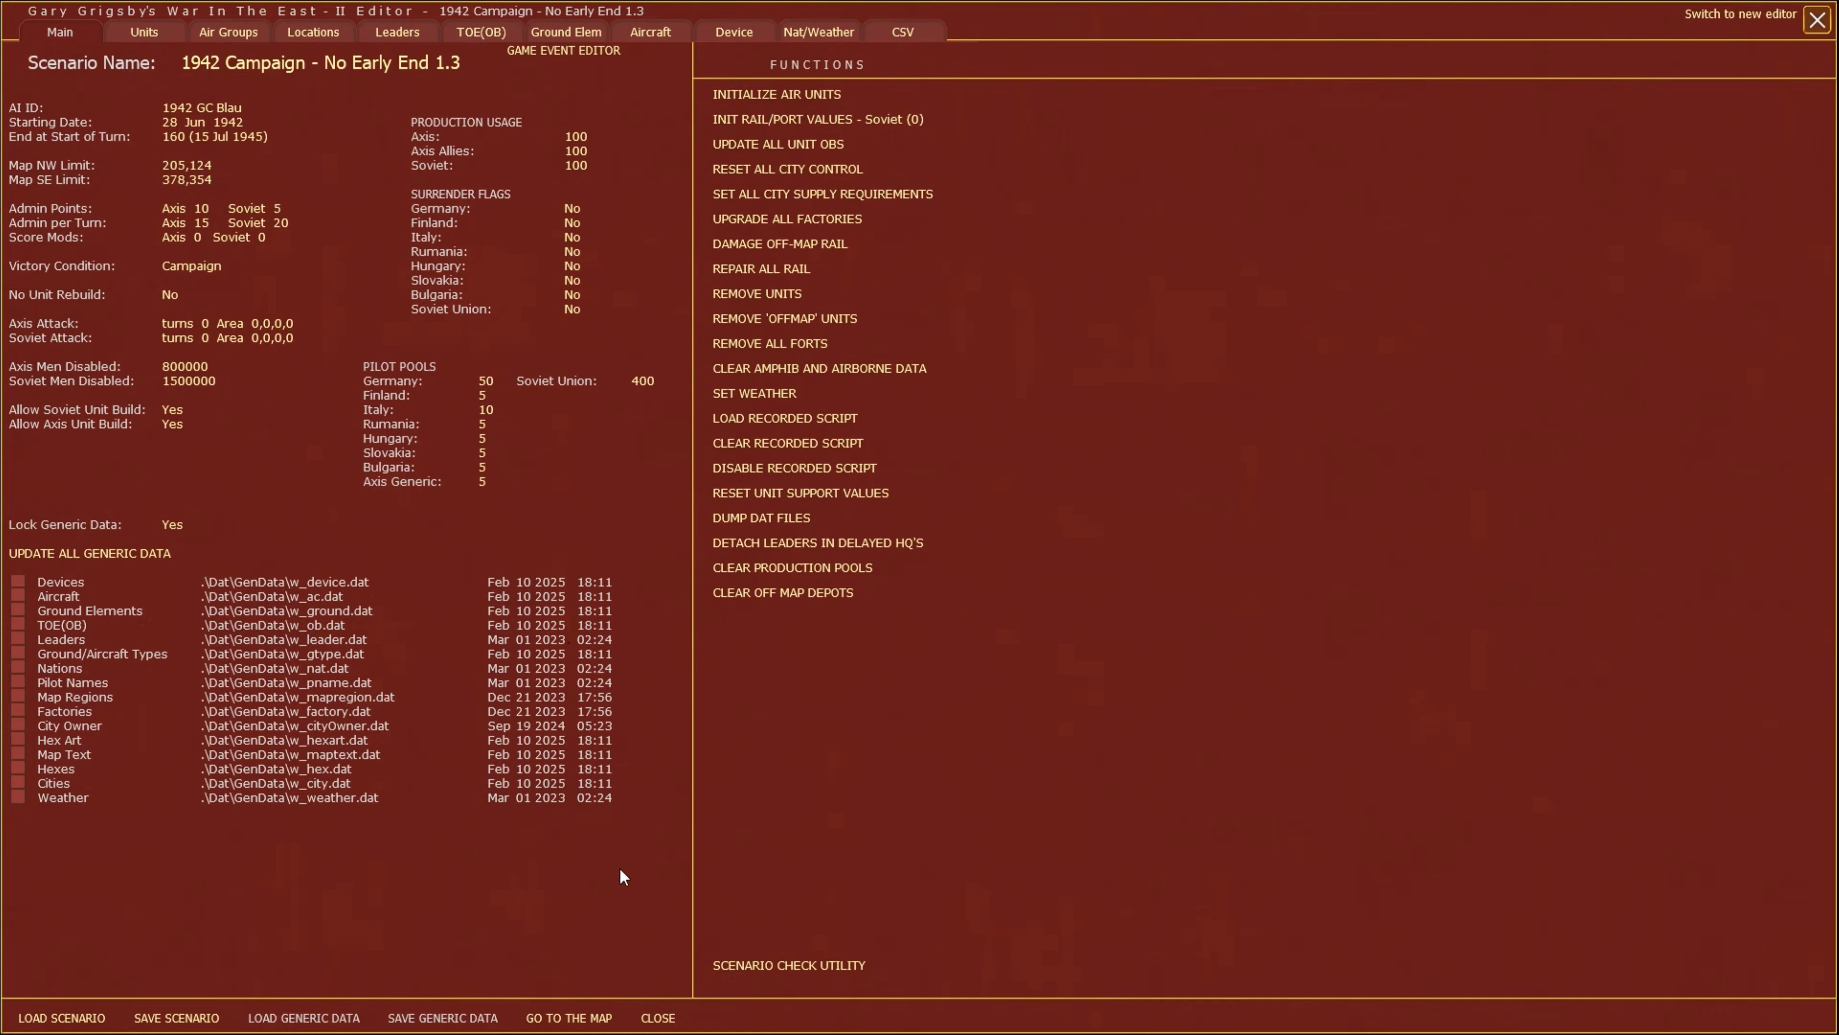
pyautogui.click(596, 1016)
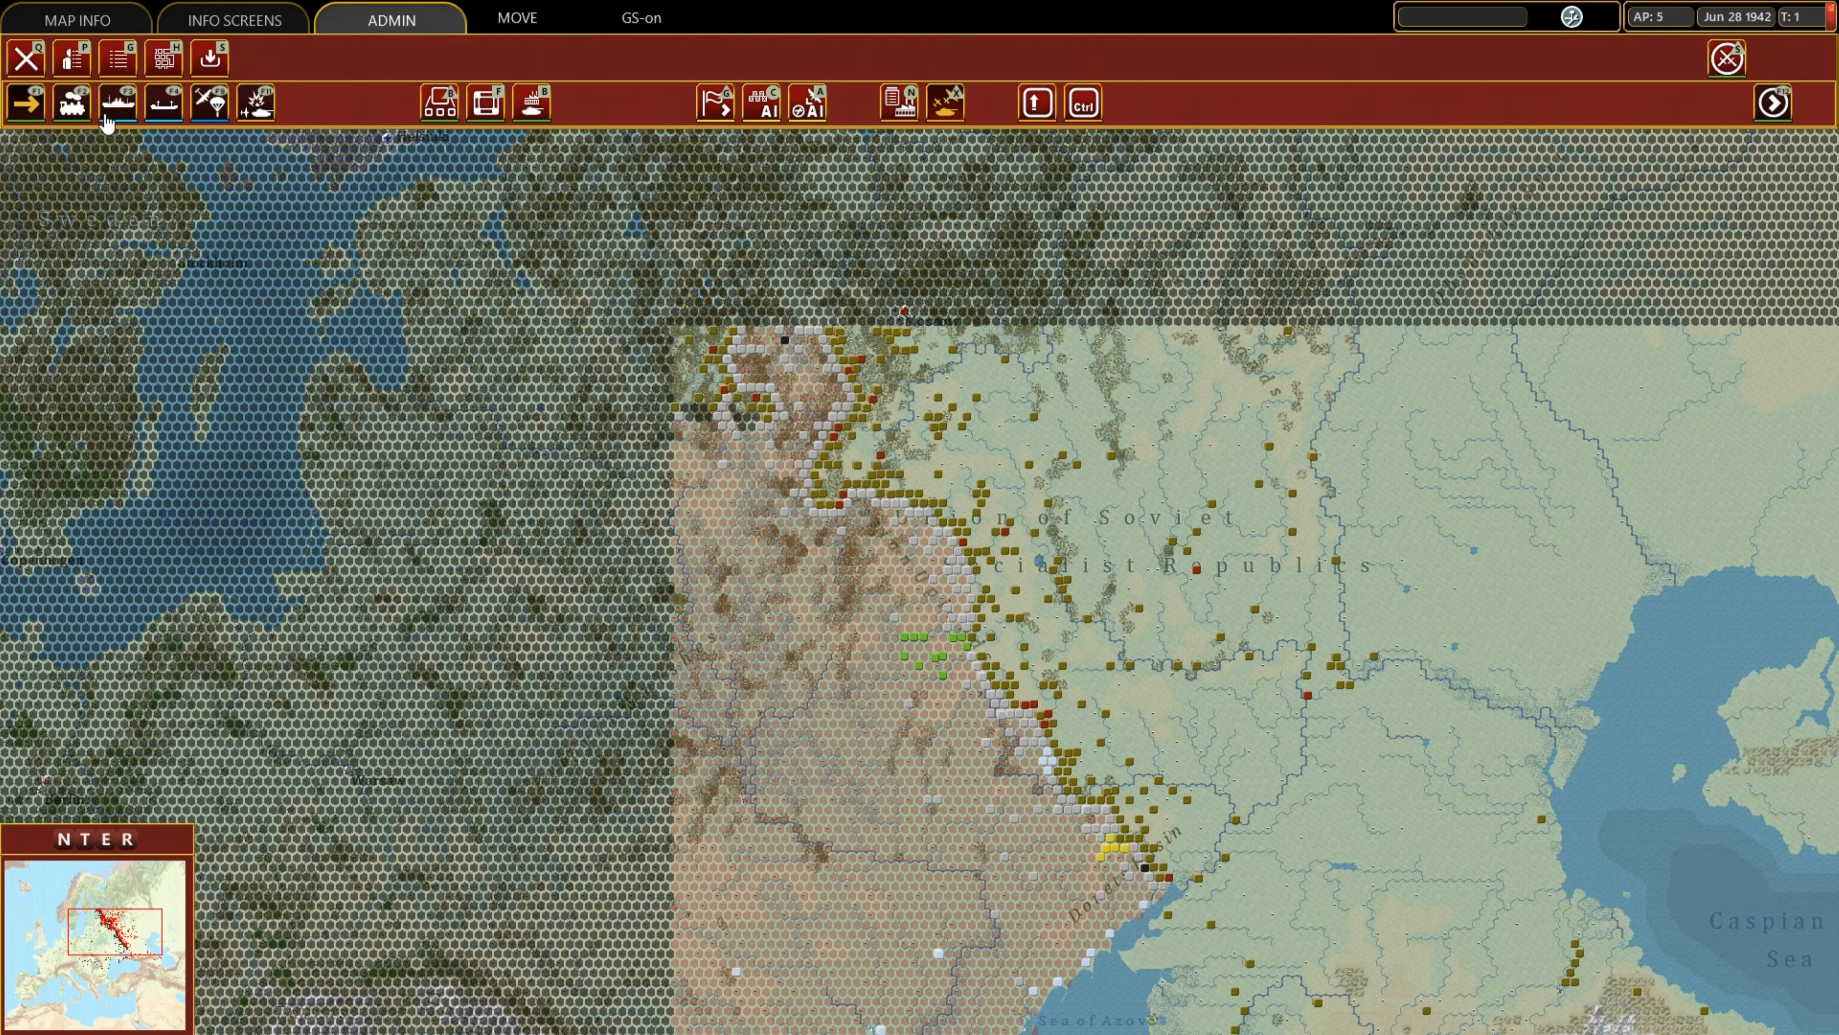
# Set the Map NW Limit to 110,0 in the scenario editor and return to the map.
pyautogui.click(24, 62)
pyautogui.click(189, 168)
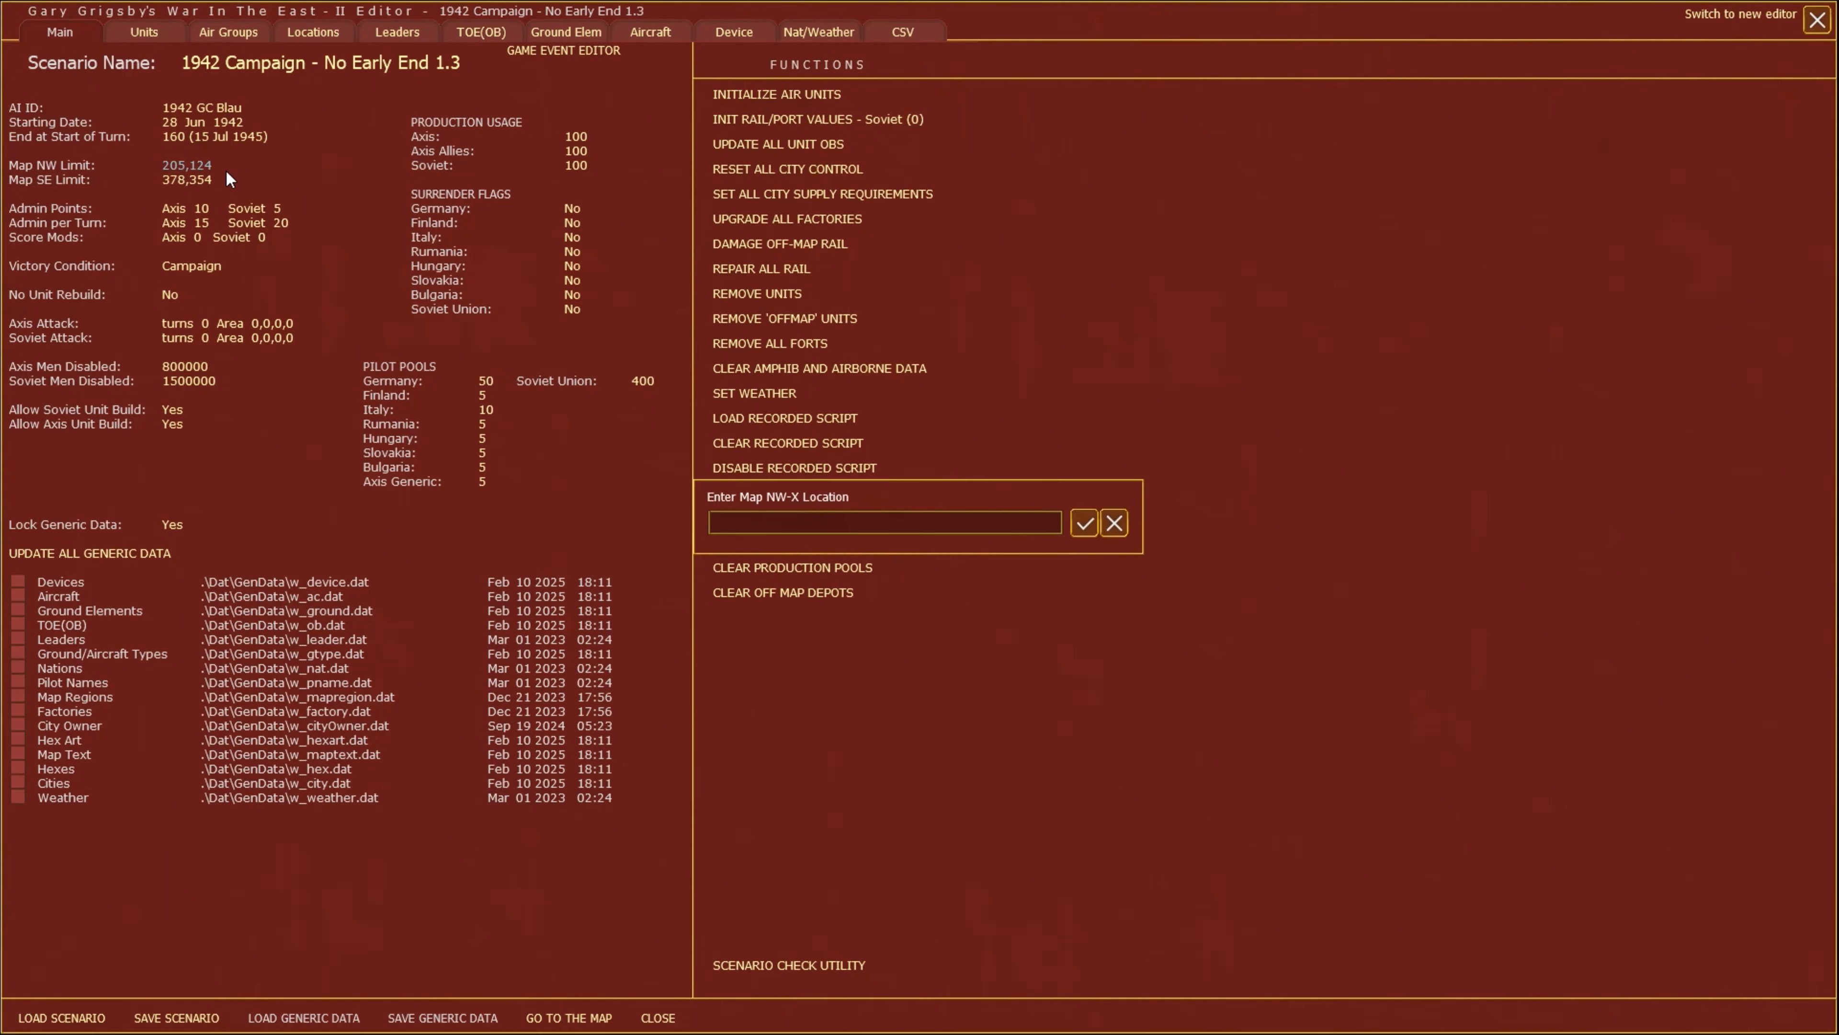
pyautogui.write('110,0')
pyautogui.press('Return')
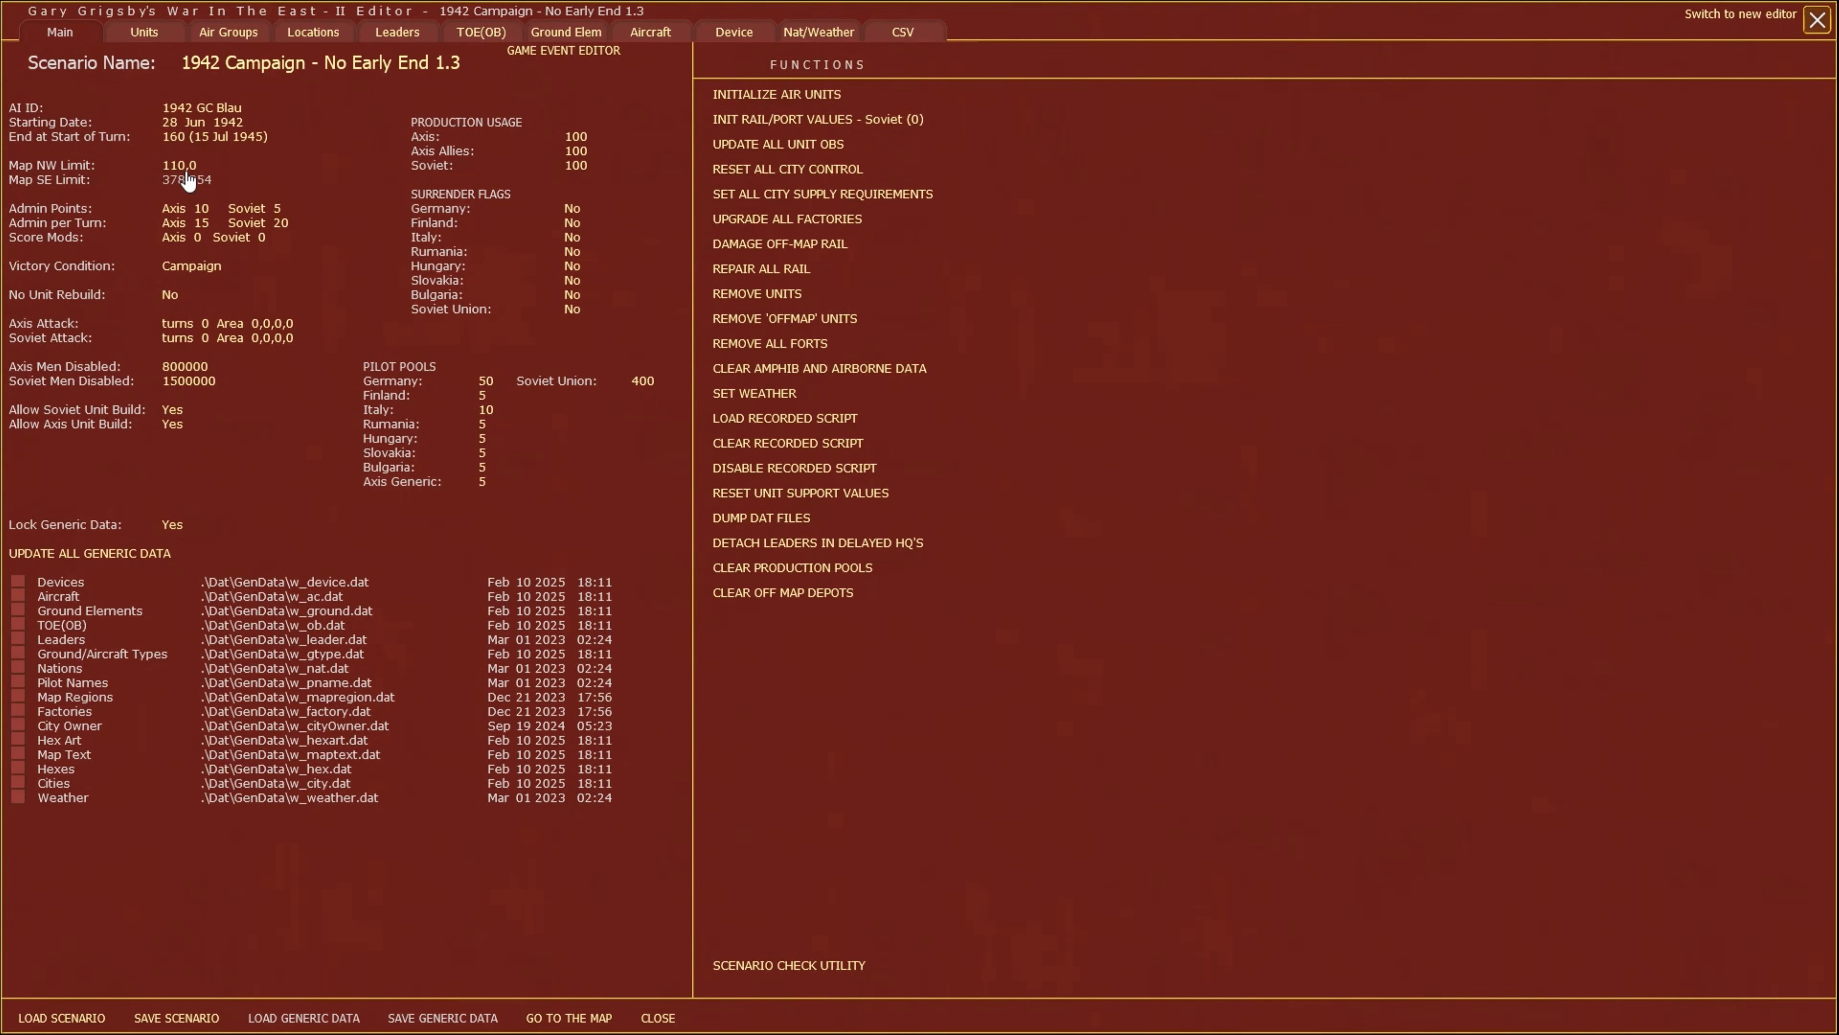
pyautogui.click(174, 166)
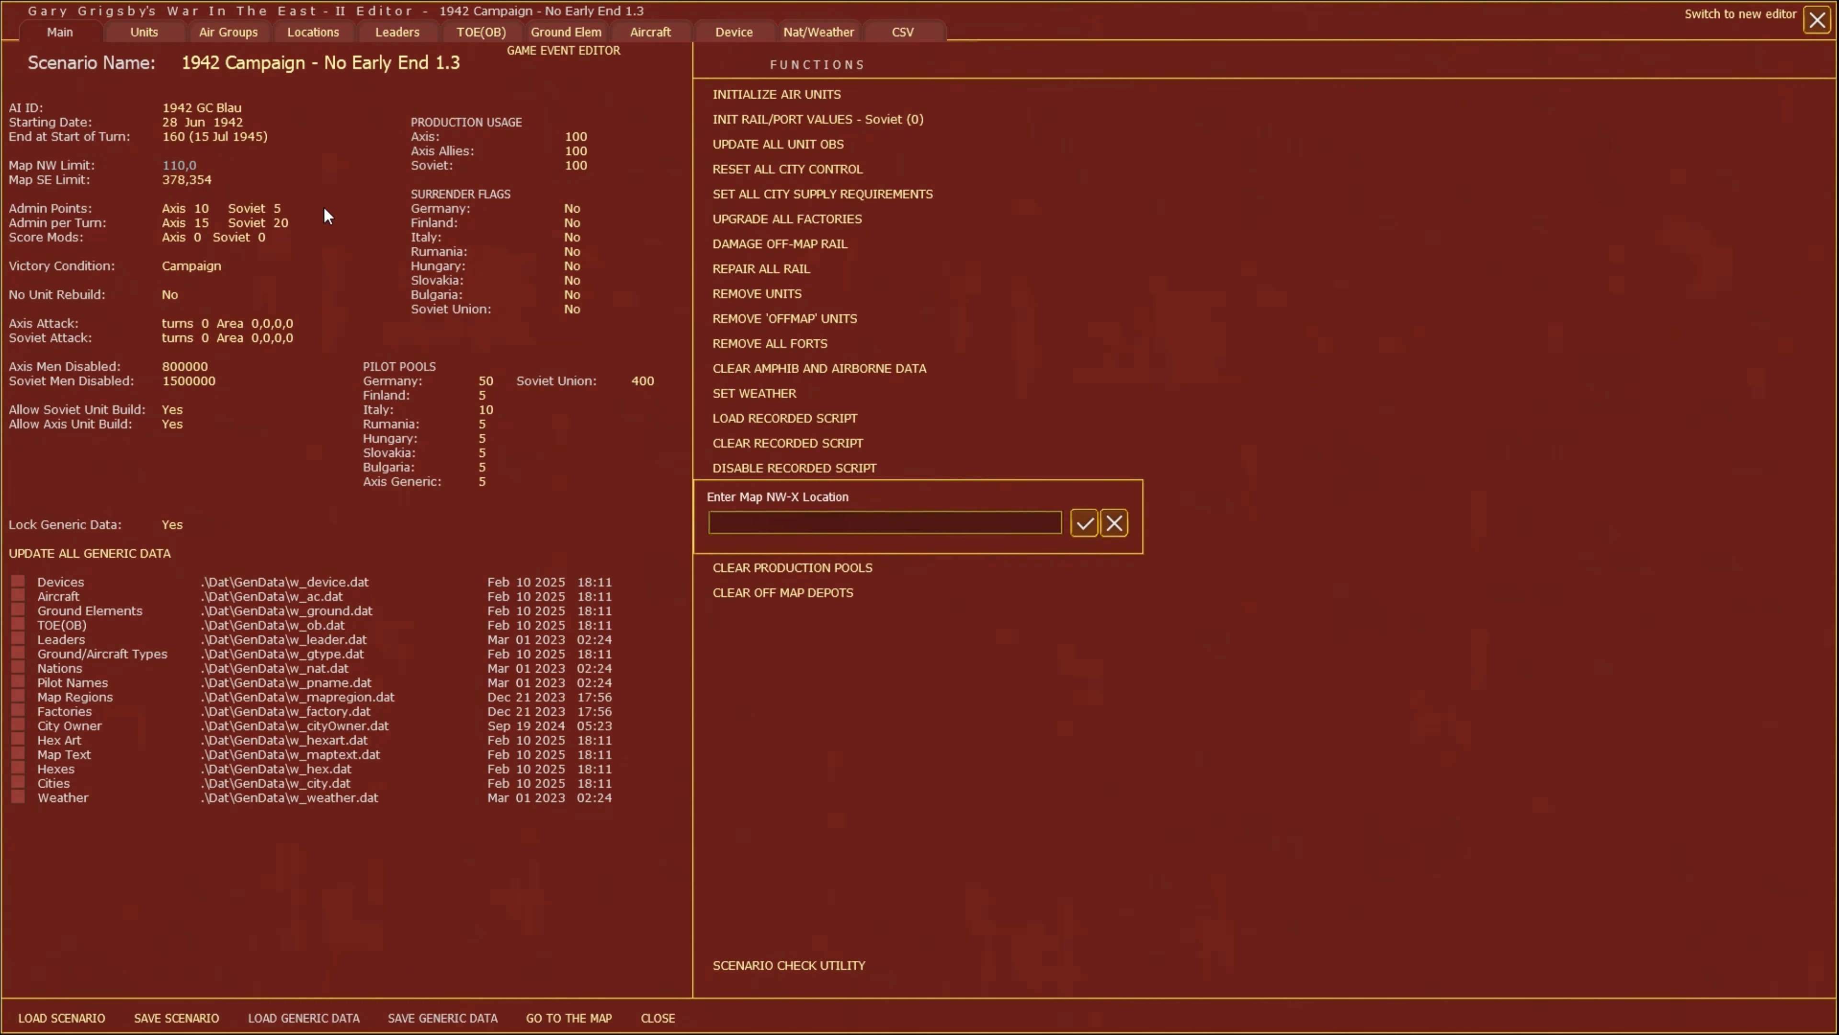
pyautogui.press('Escape')
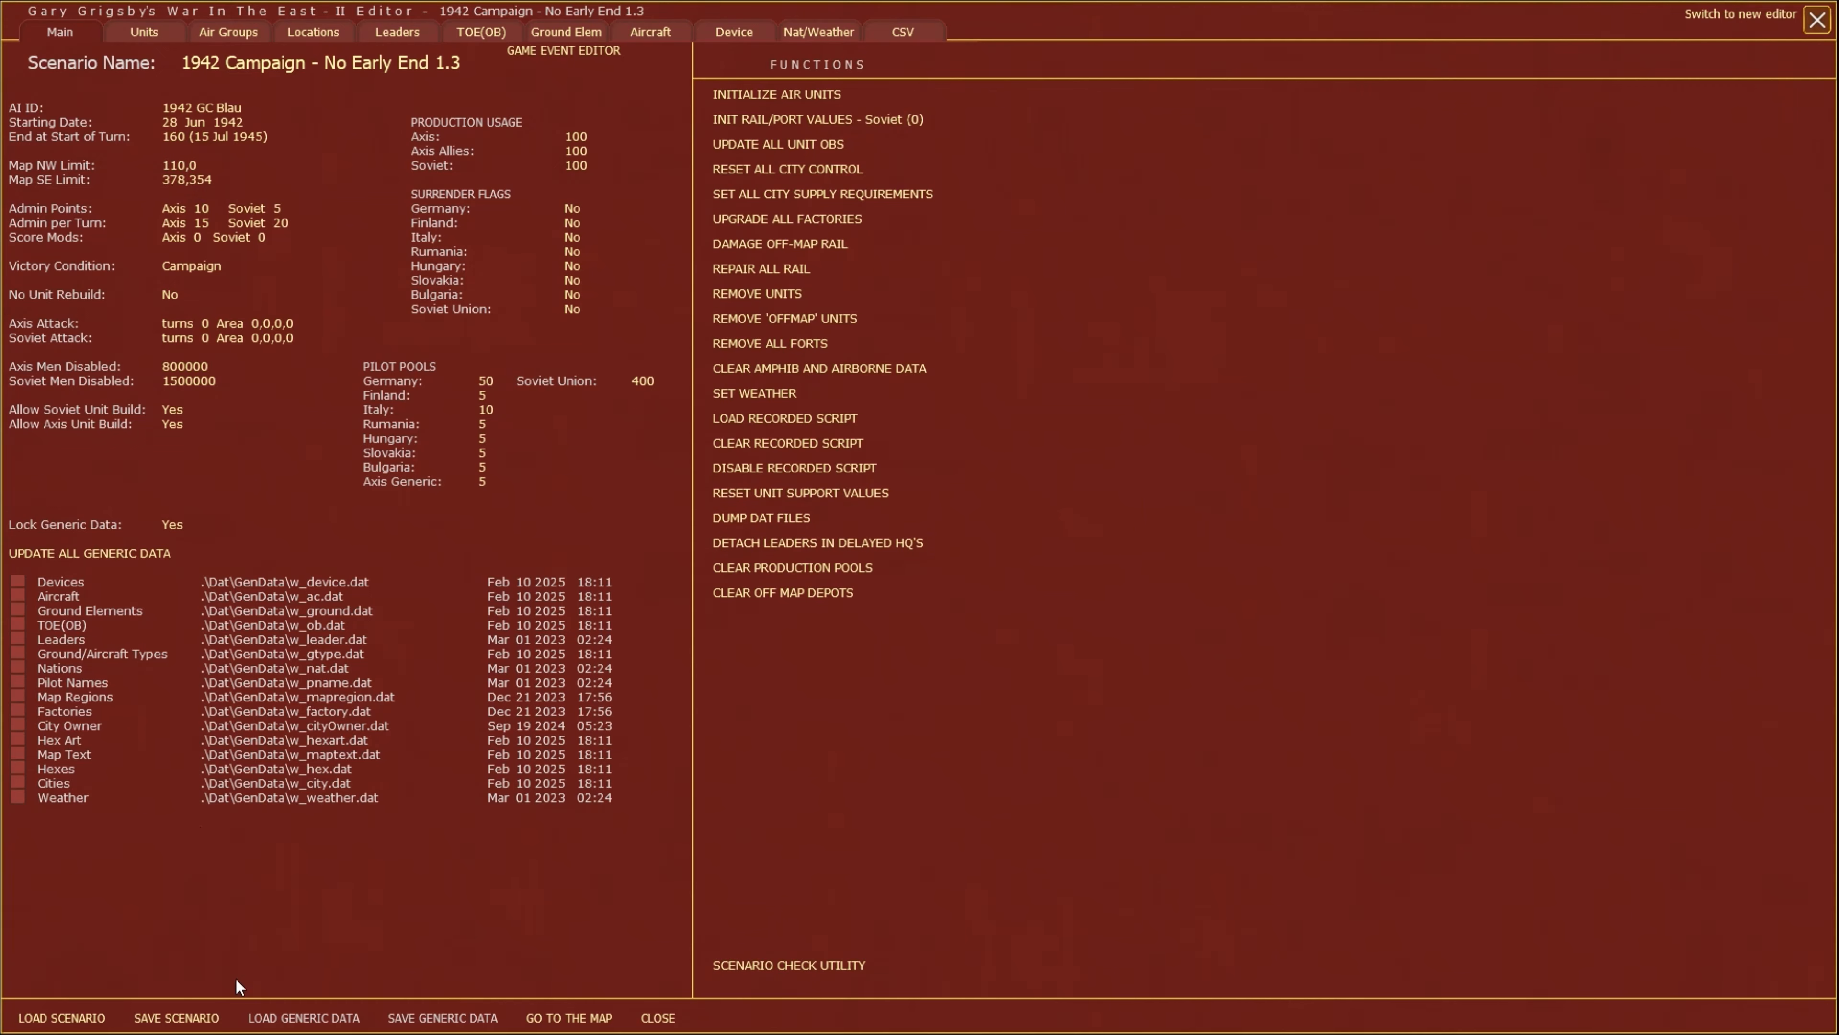
pyautogui.click(569, 1018)
# Switch the Windows keyboard layout to English (United Kingdom) with United Kingdom keyboard.
pyautogui.scroll(-3, 929, 548)
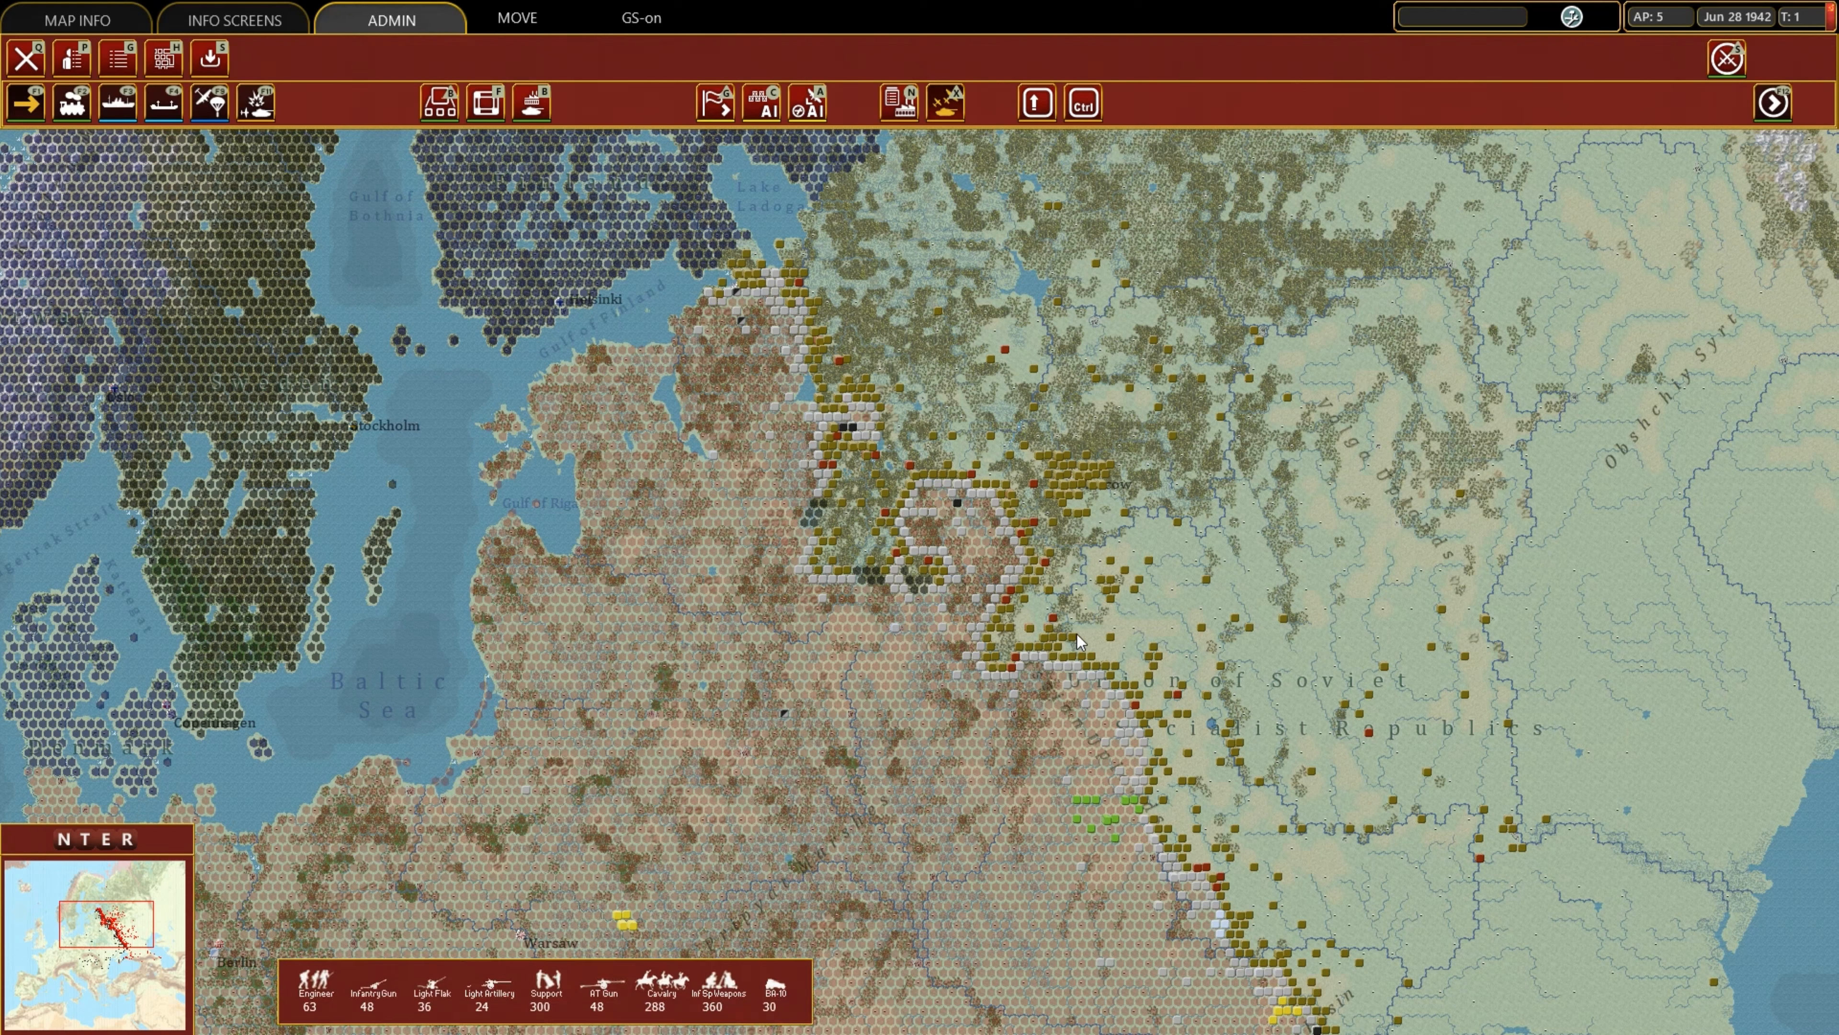
pyautogui.scroll(2, 1076, 635)
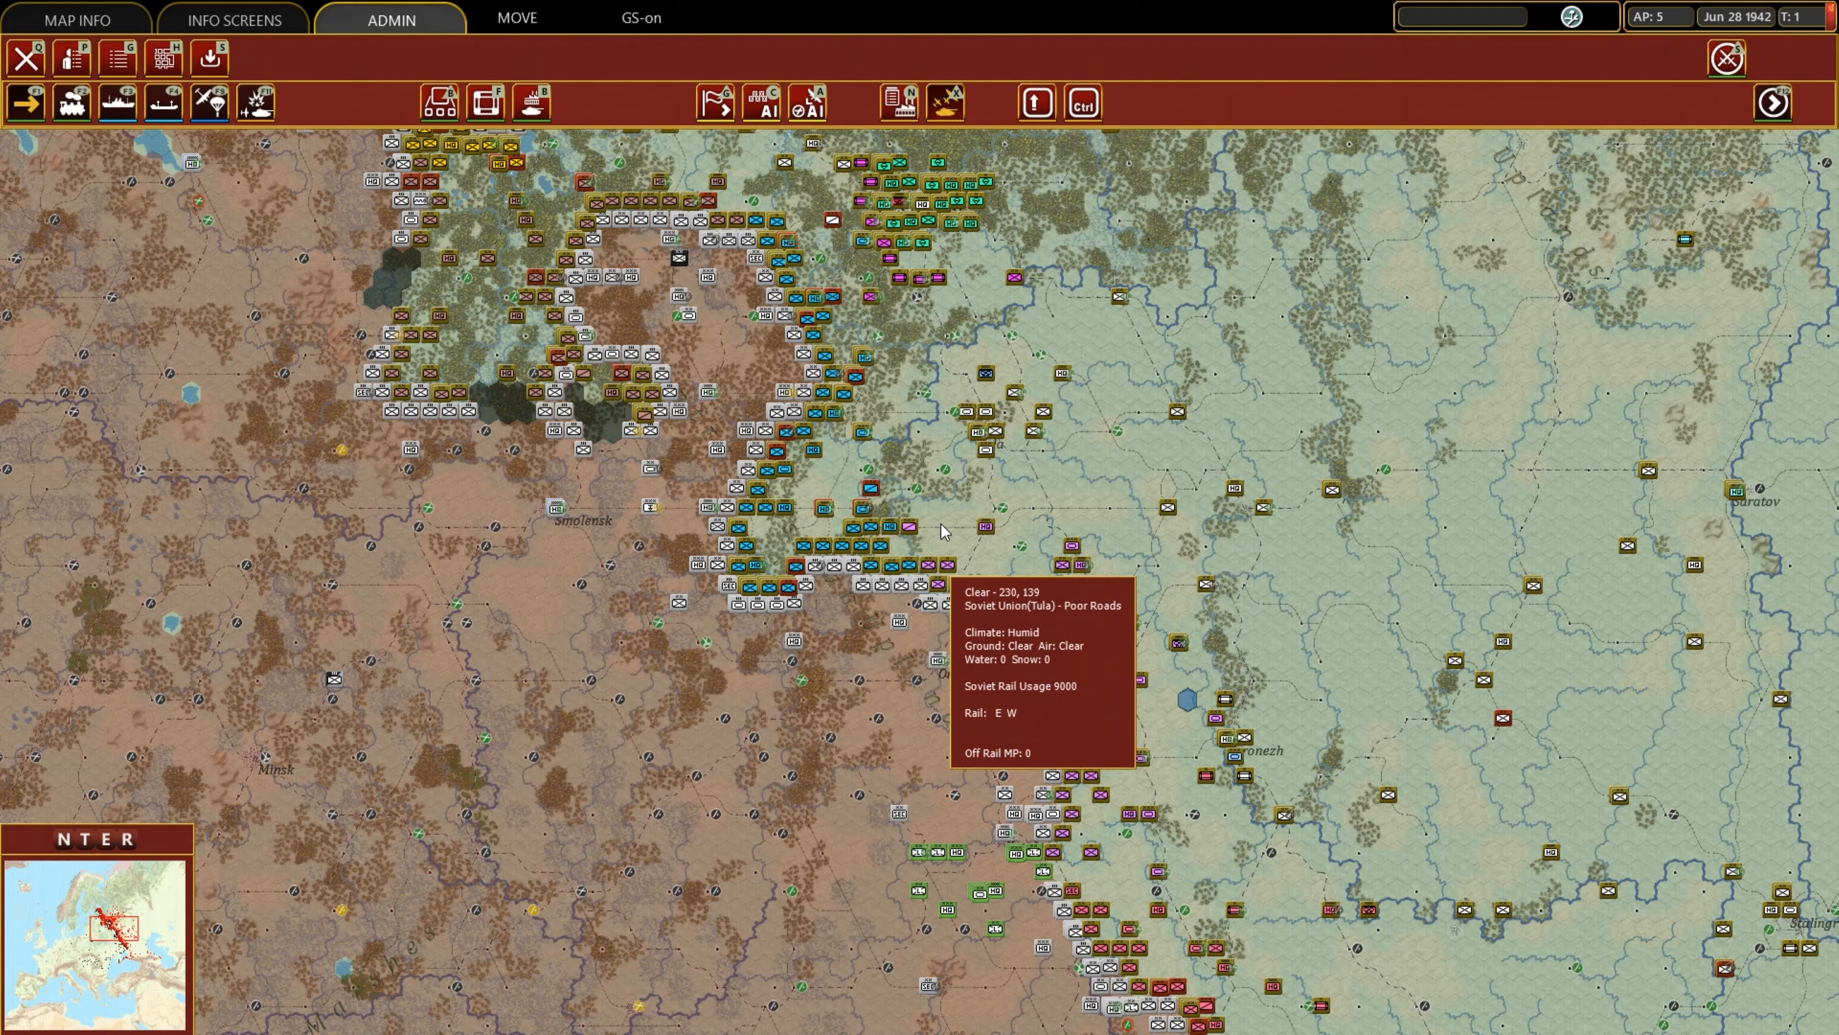
pyautogui.press('super')
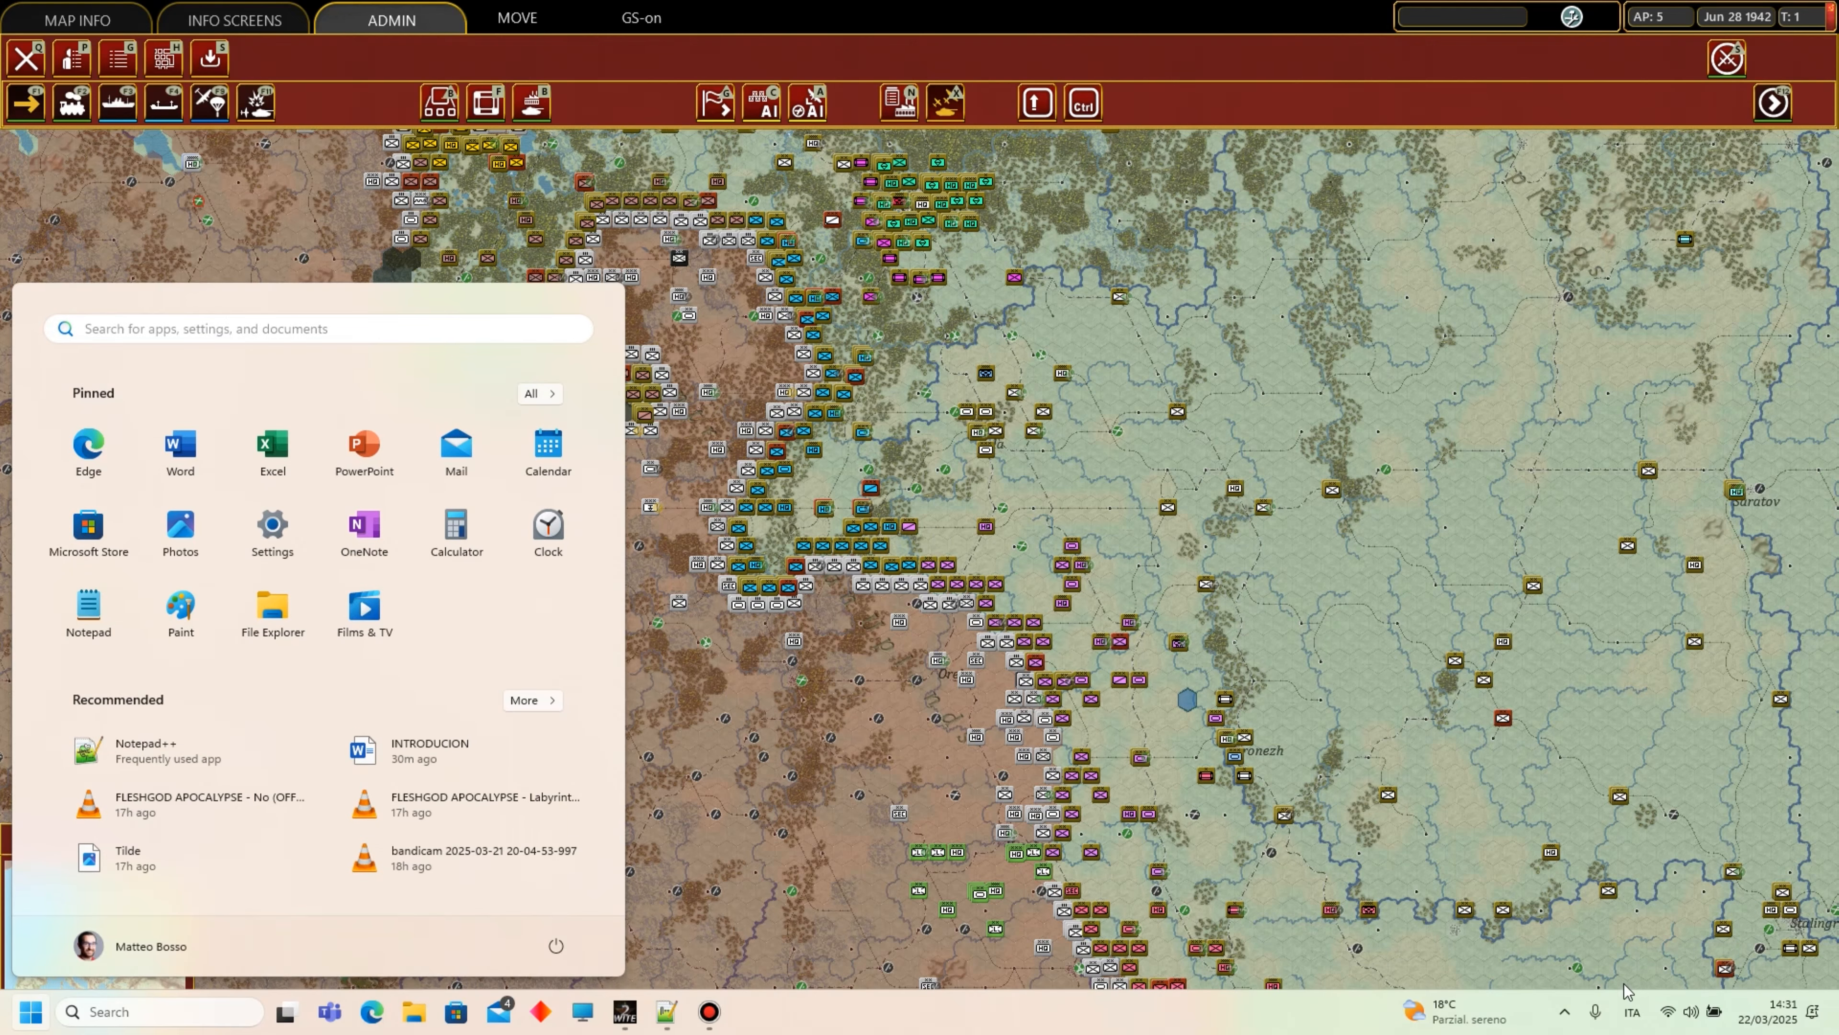
pyautogui.click(1635, 1015)
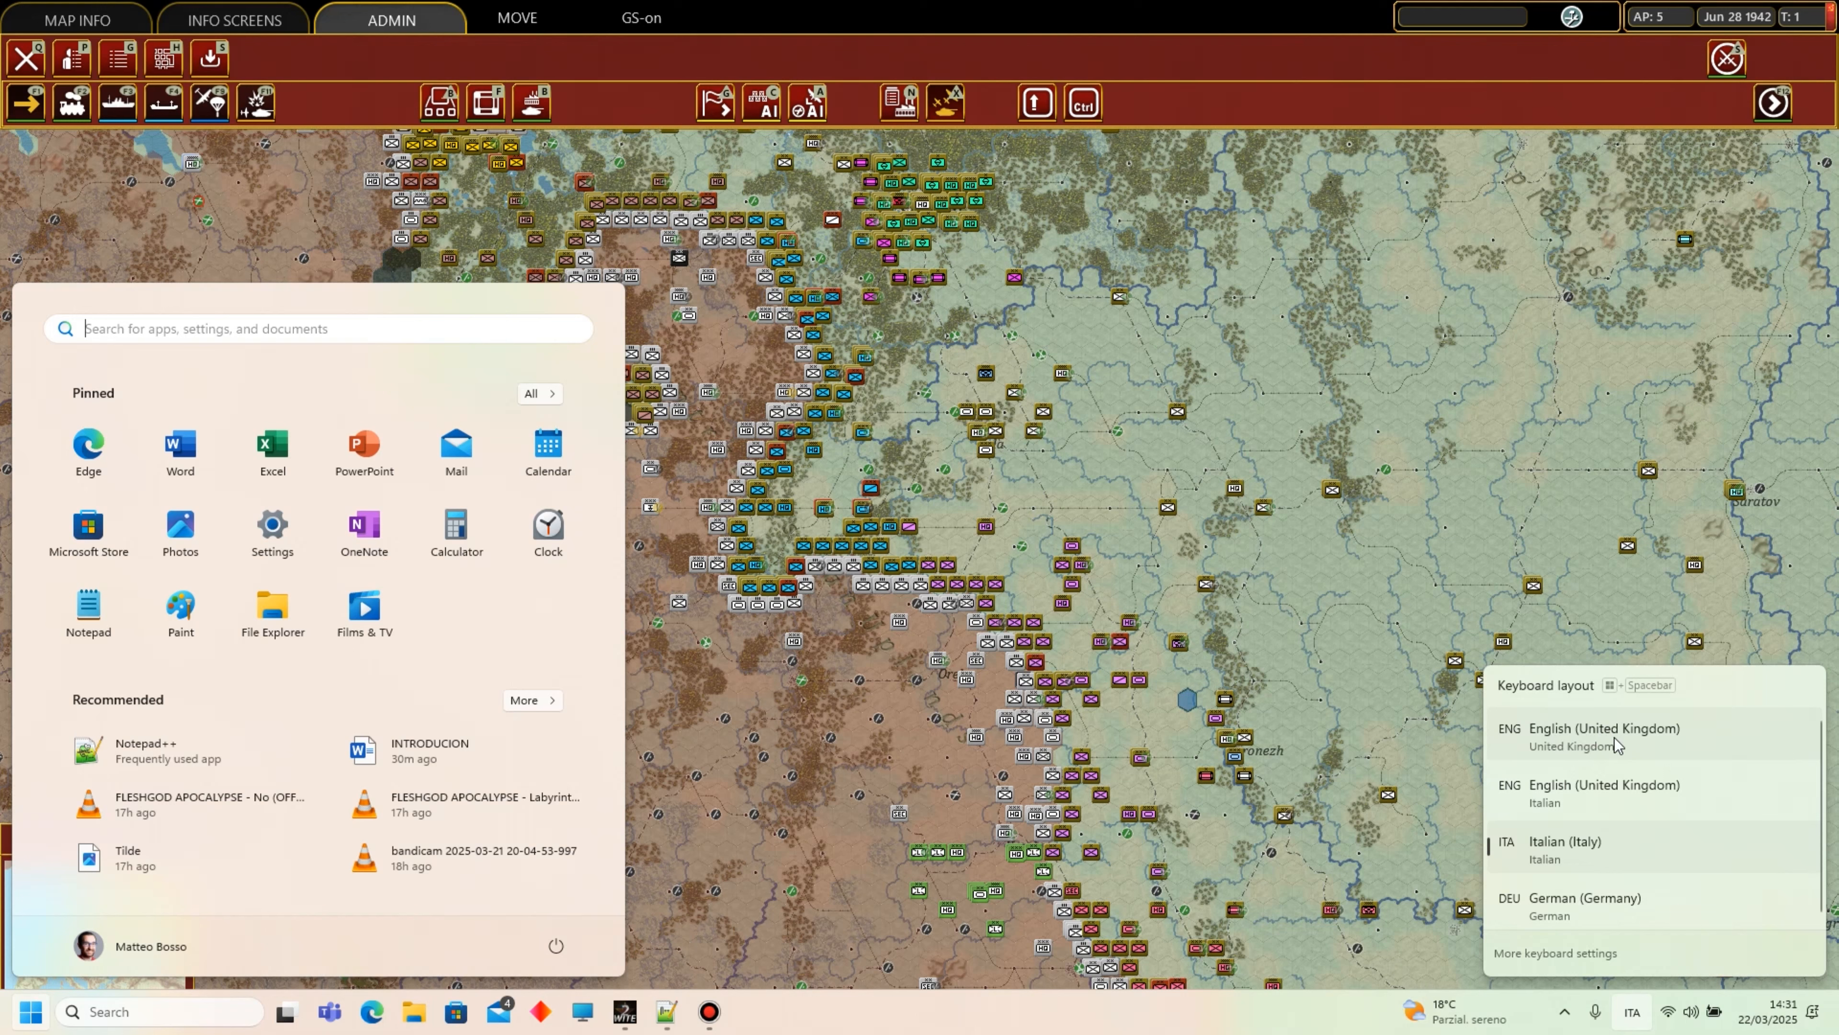
pyautogui.click(1652, 744)
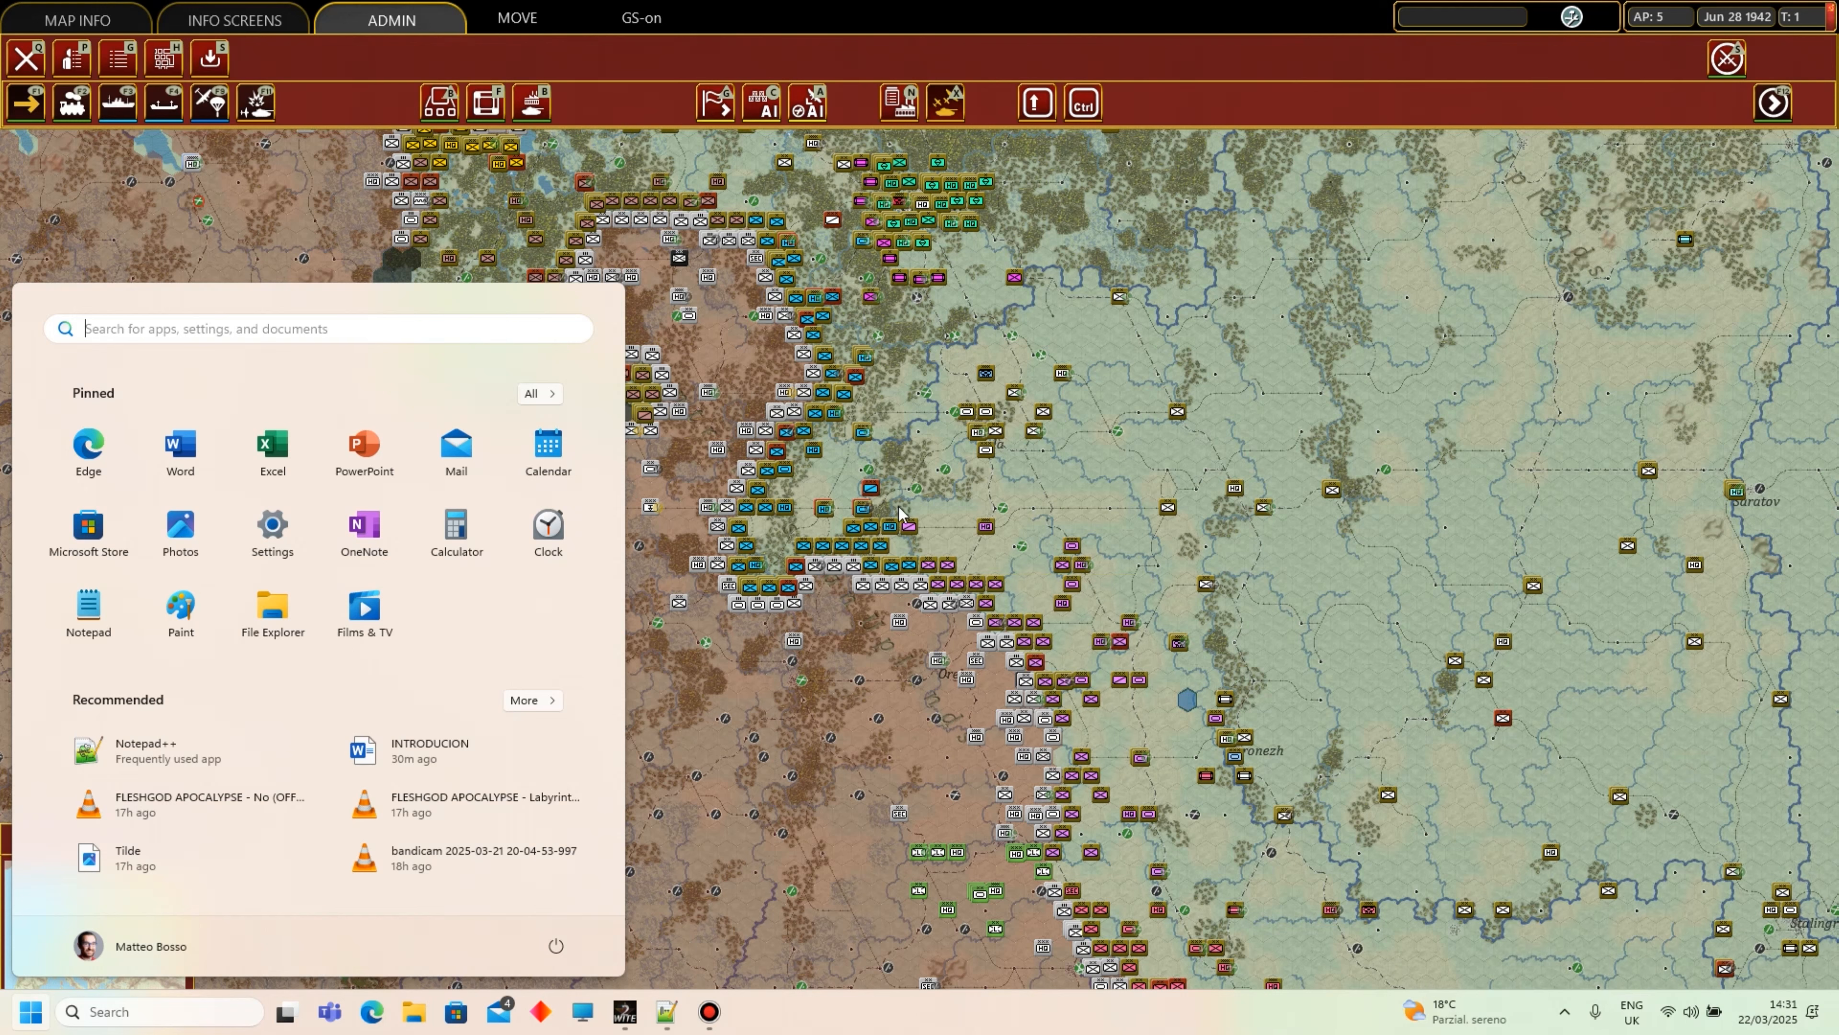
pyautogui.click(892, 442)
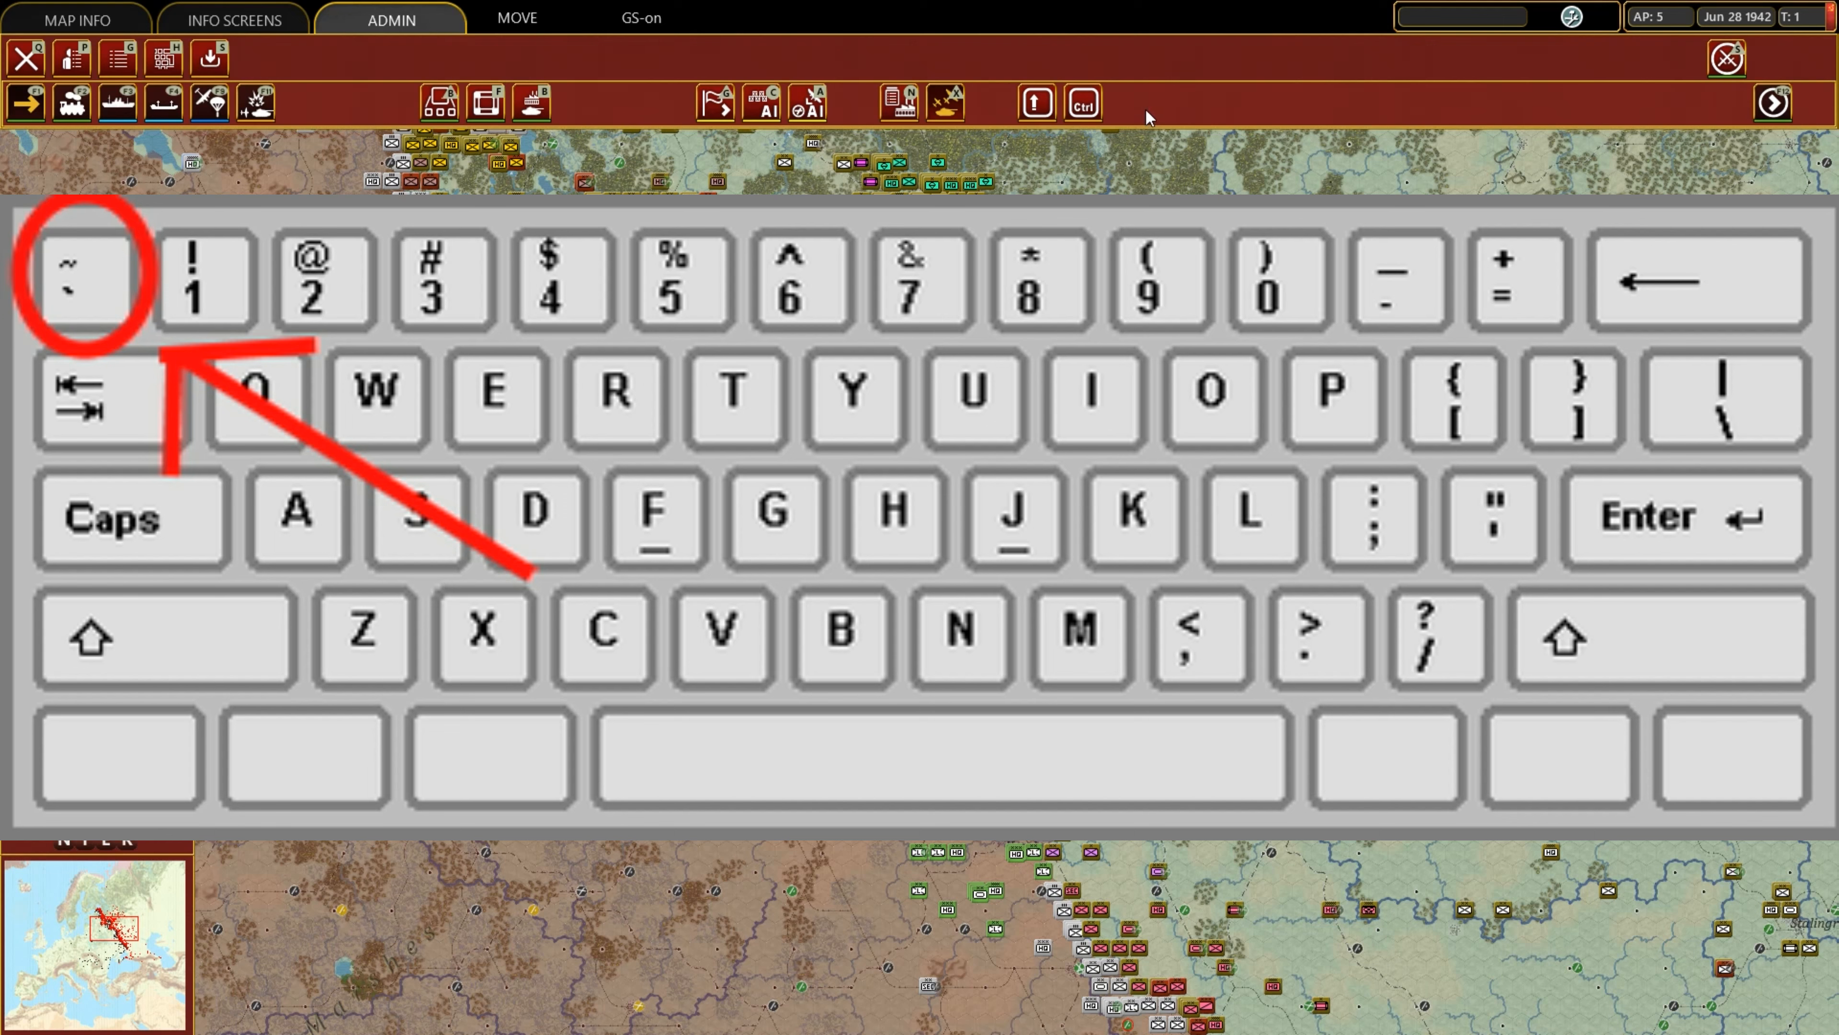
# Enter the map hex and city edit mode and zoom in on the Tula–Kaluga area.
pyautogui.press('`')
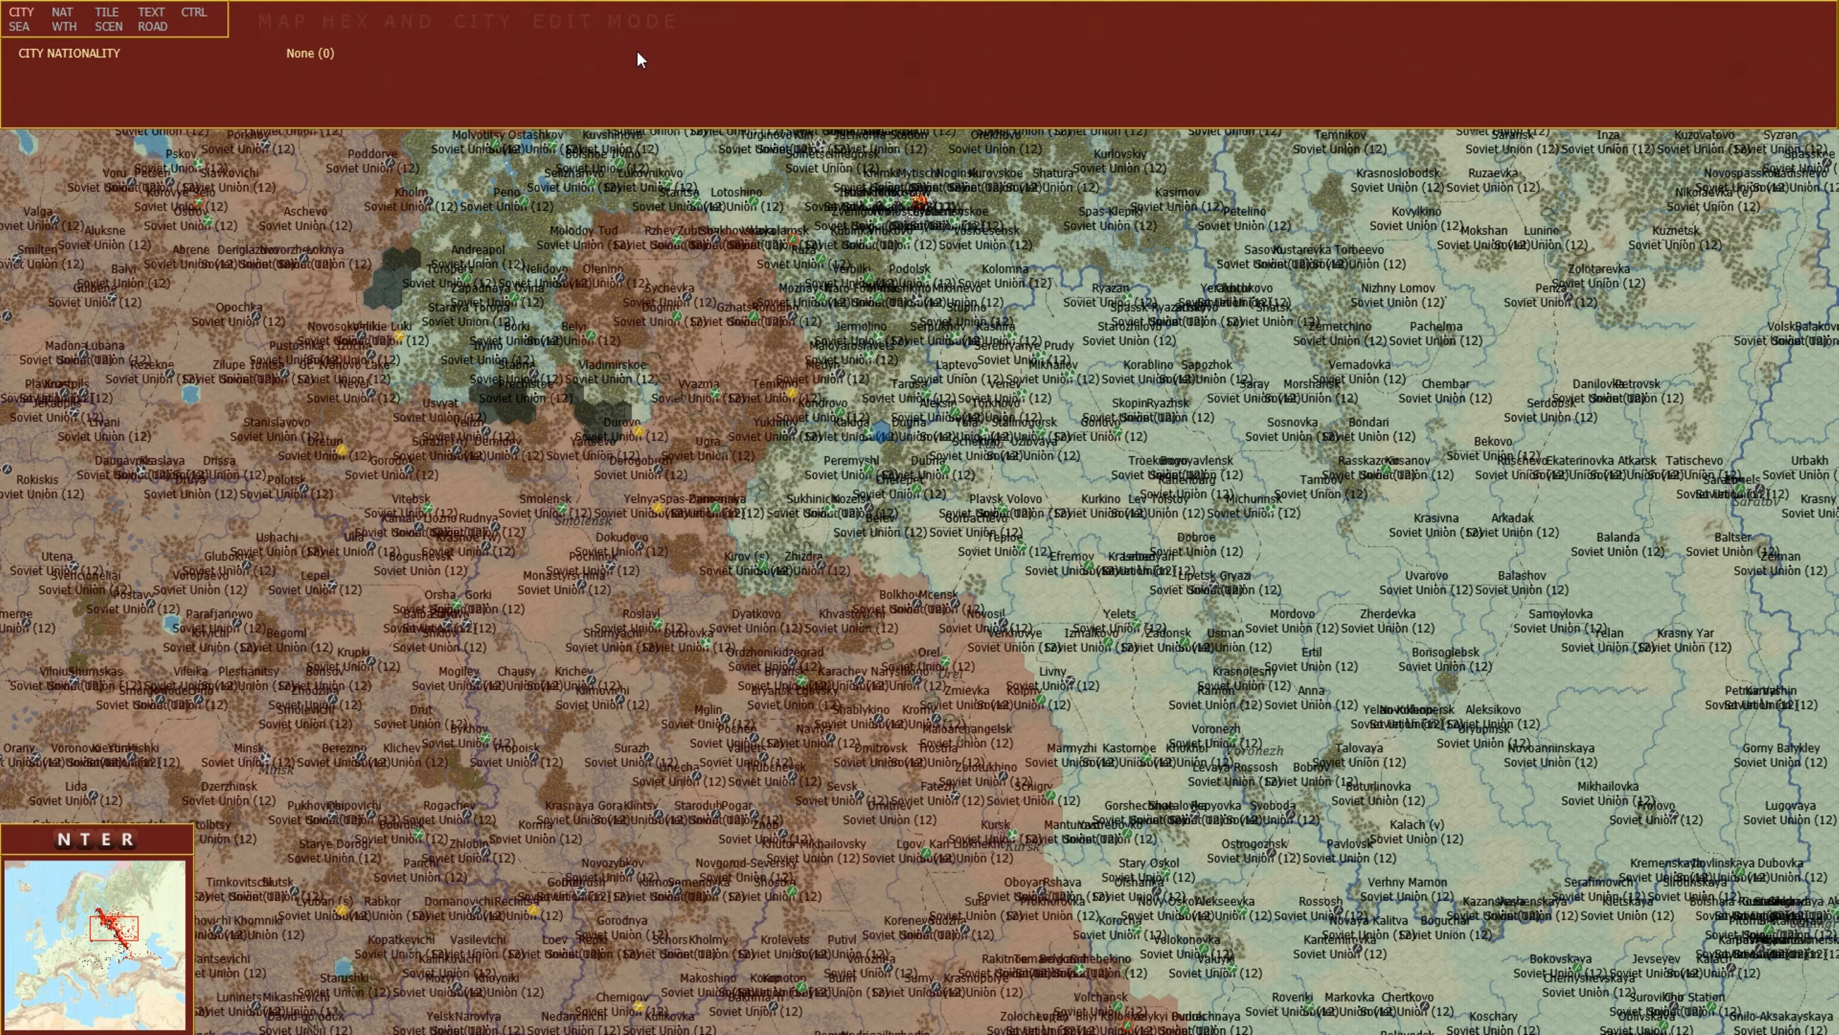
pyautogui.scroll(-1, 930, 504)
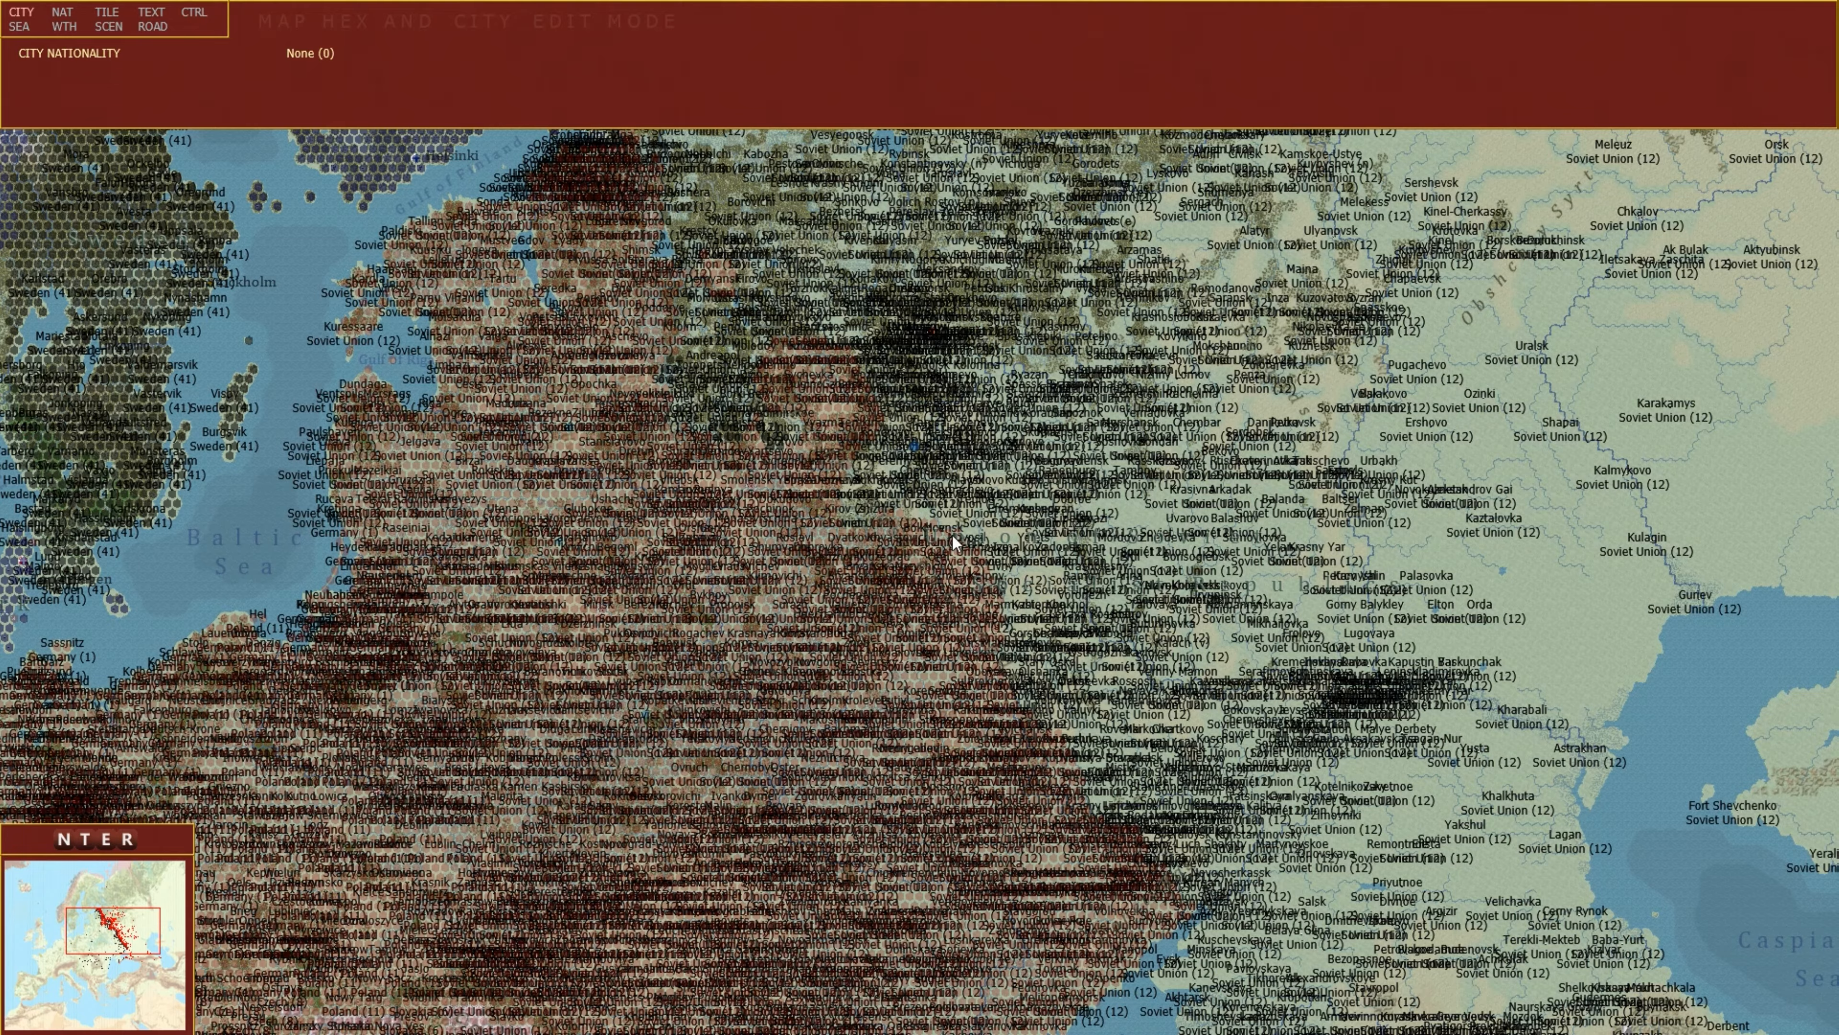
pyautogui.scroll(1, 953, 534)
pyautogui.scroll(2, 934, 539)
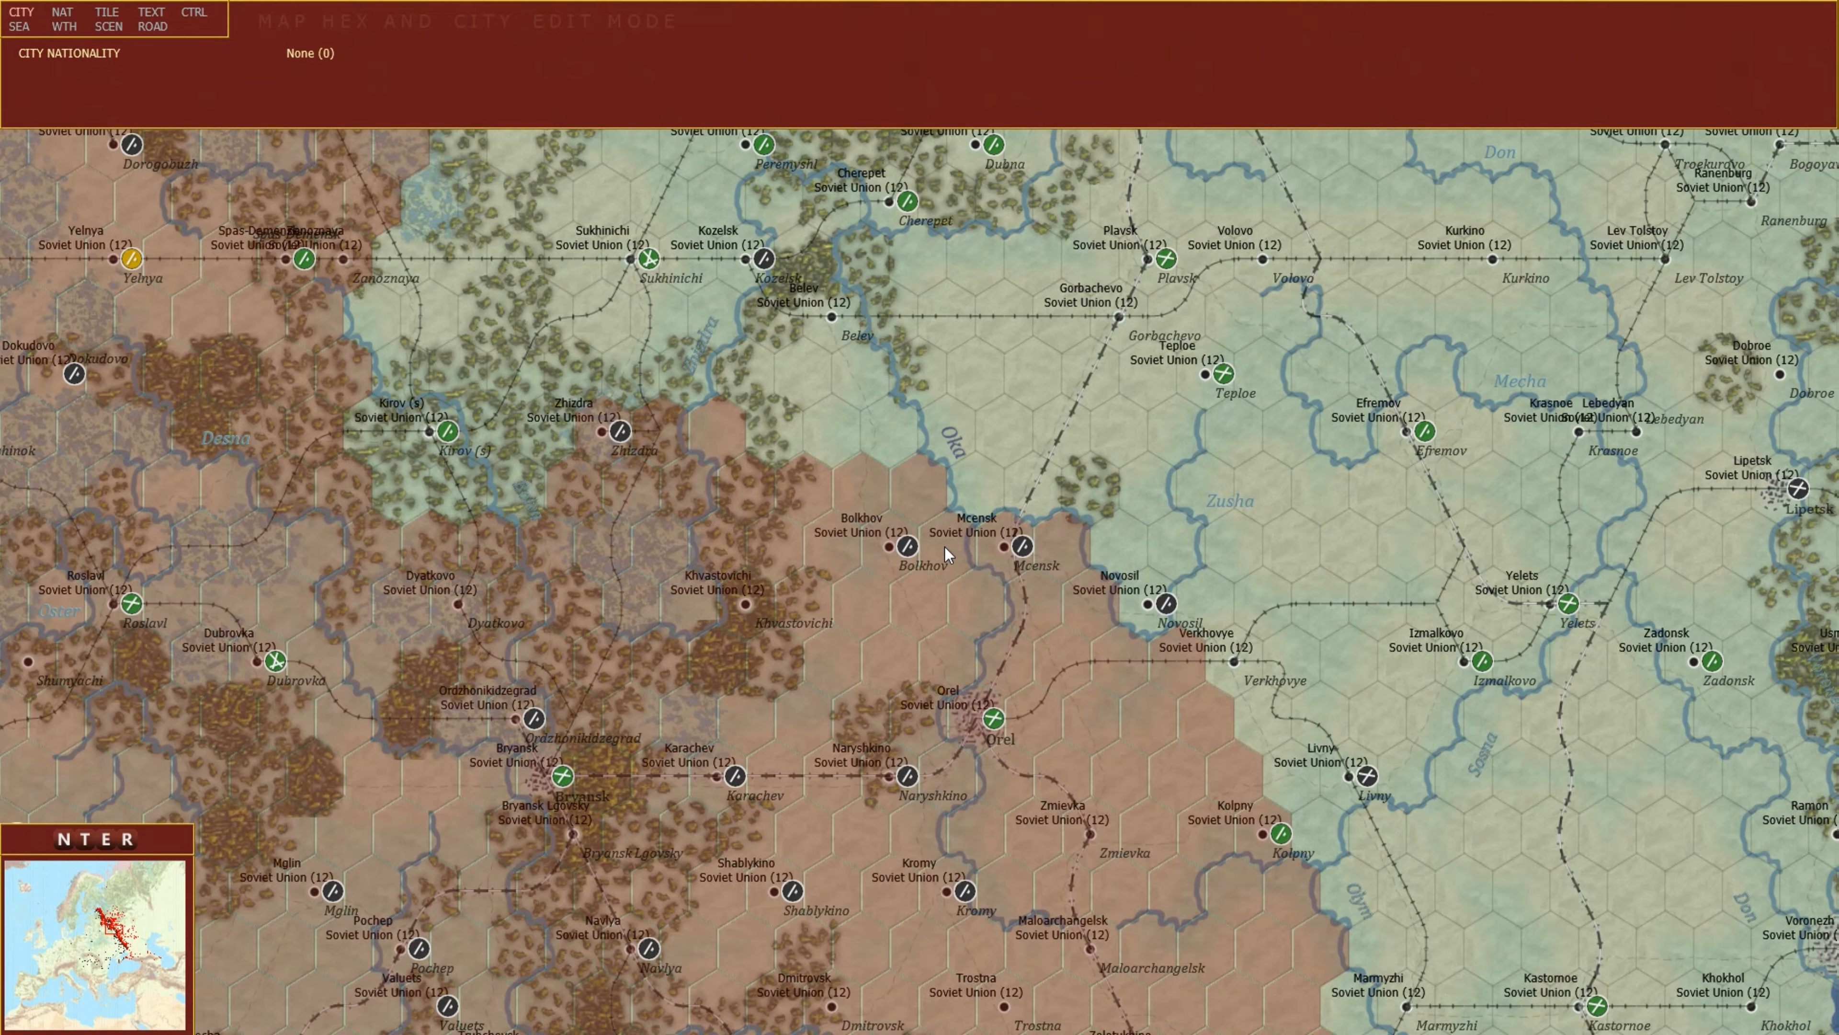
pyautogui.moveTo(1076, 3)
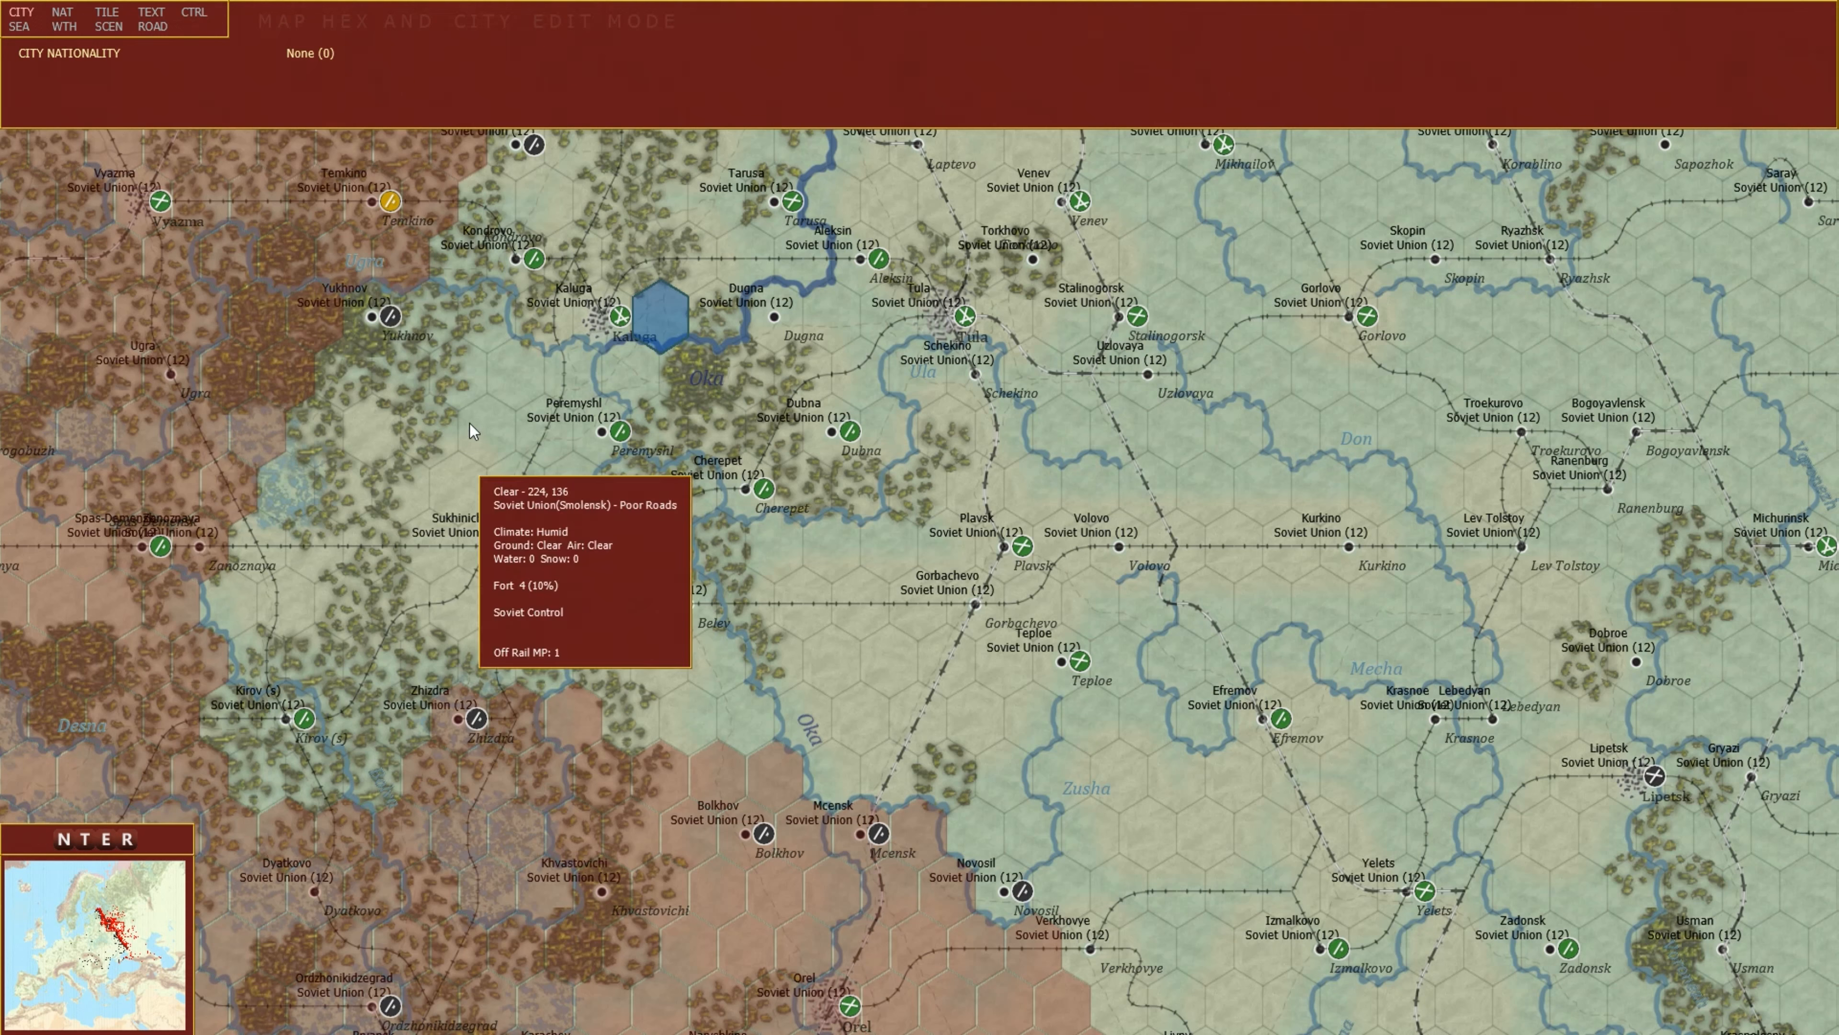
pyautogui.moveTo(439, 398)
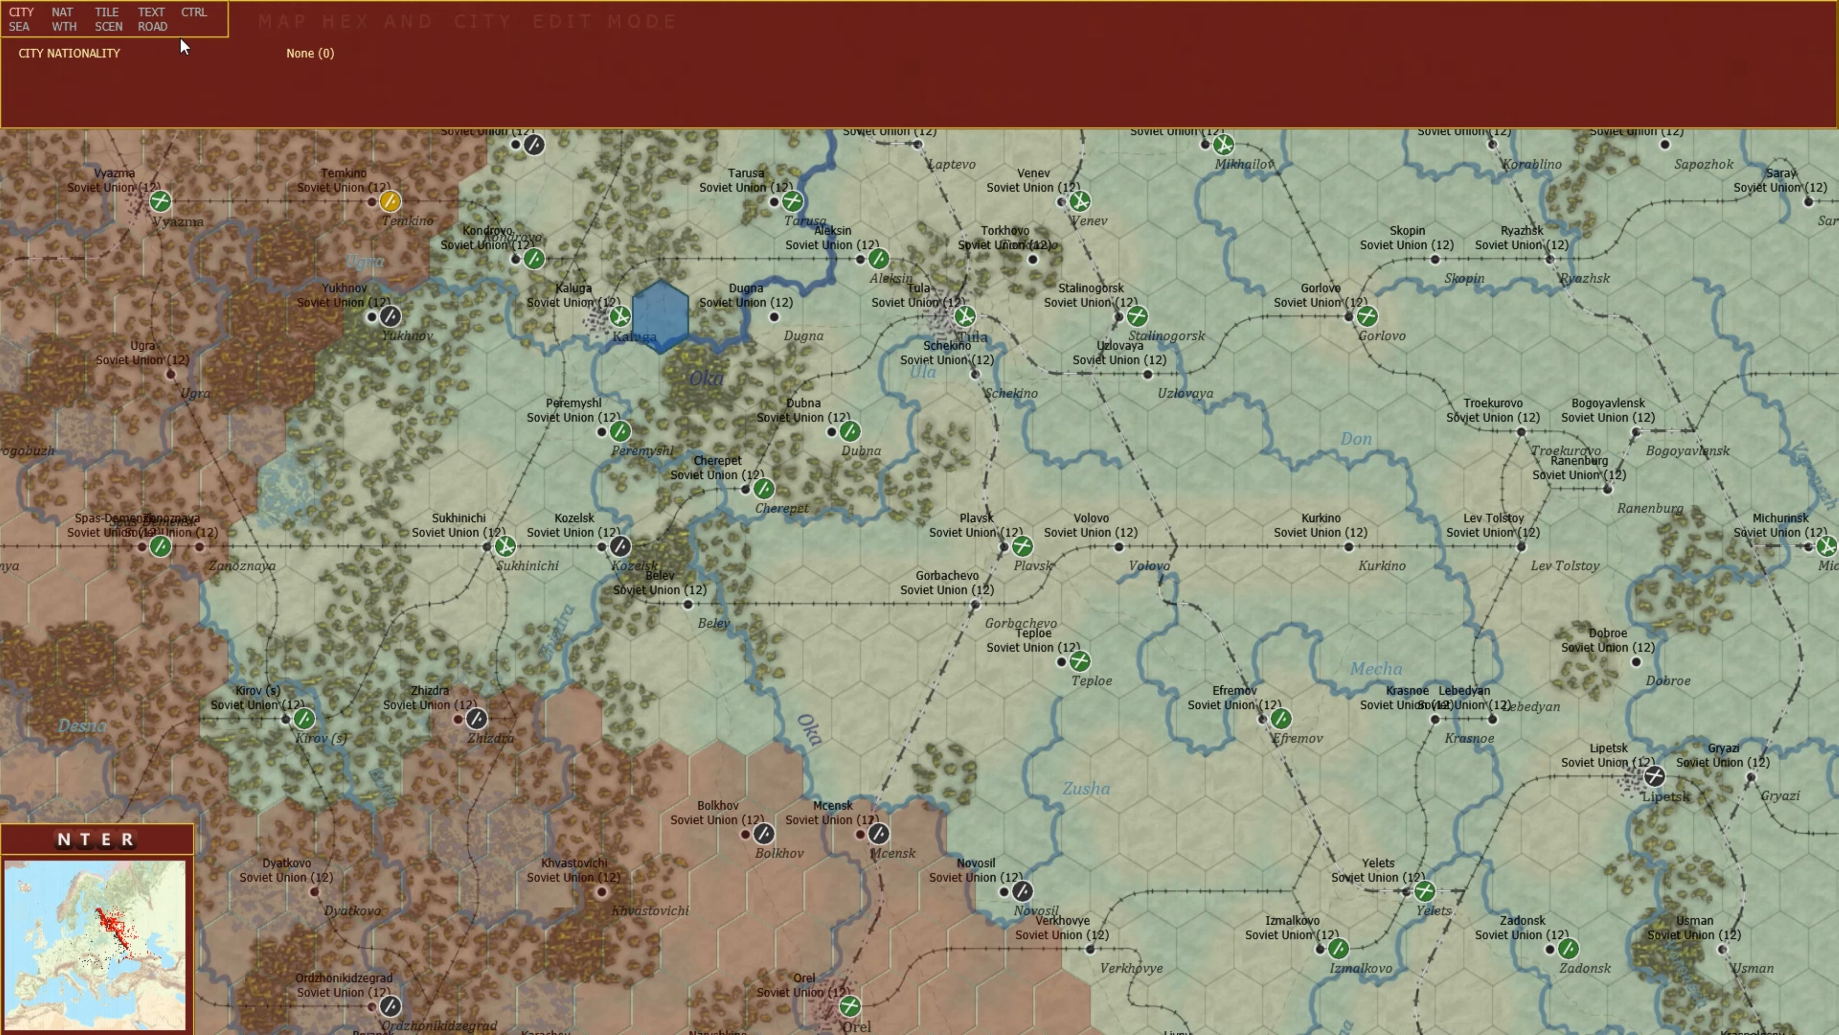
# Switch the map editor to hex nationality mode and then to hex tile art mode.
pyautogui.click(61, 24)
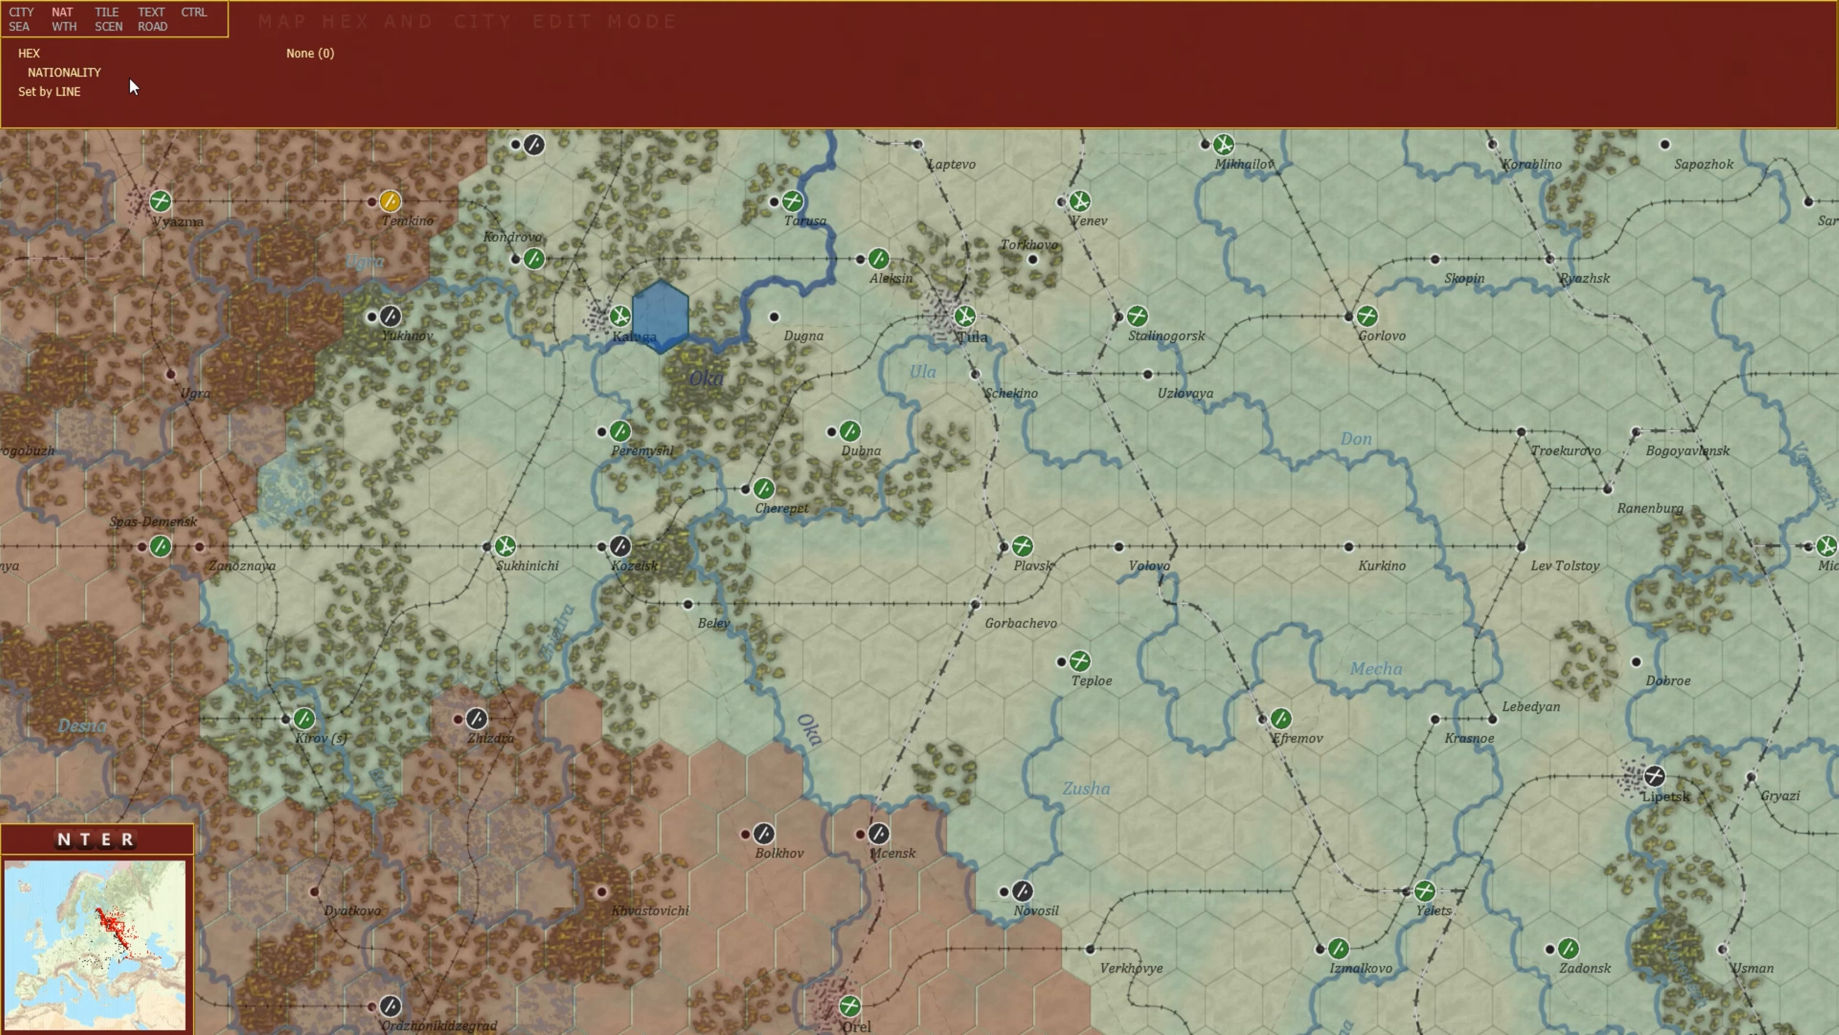
pyautogui.click(108, 16)
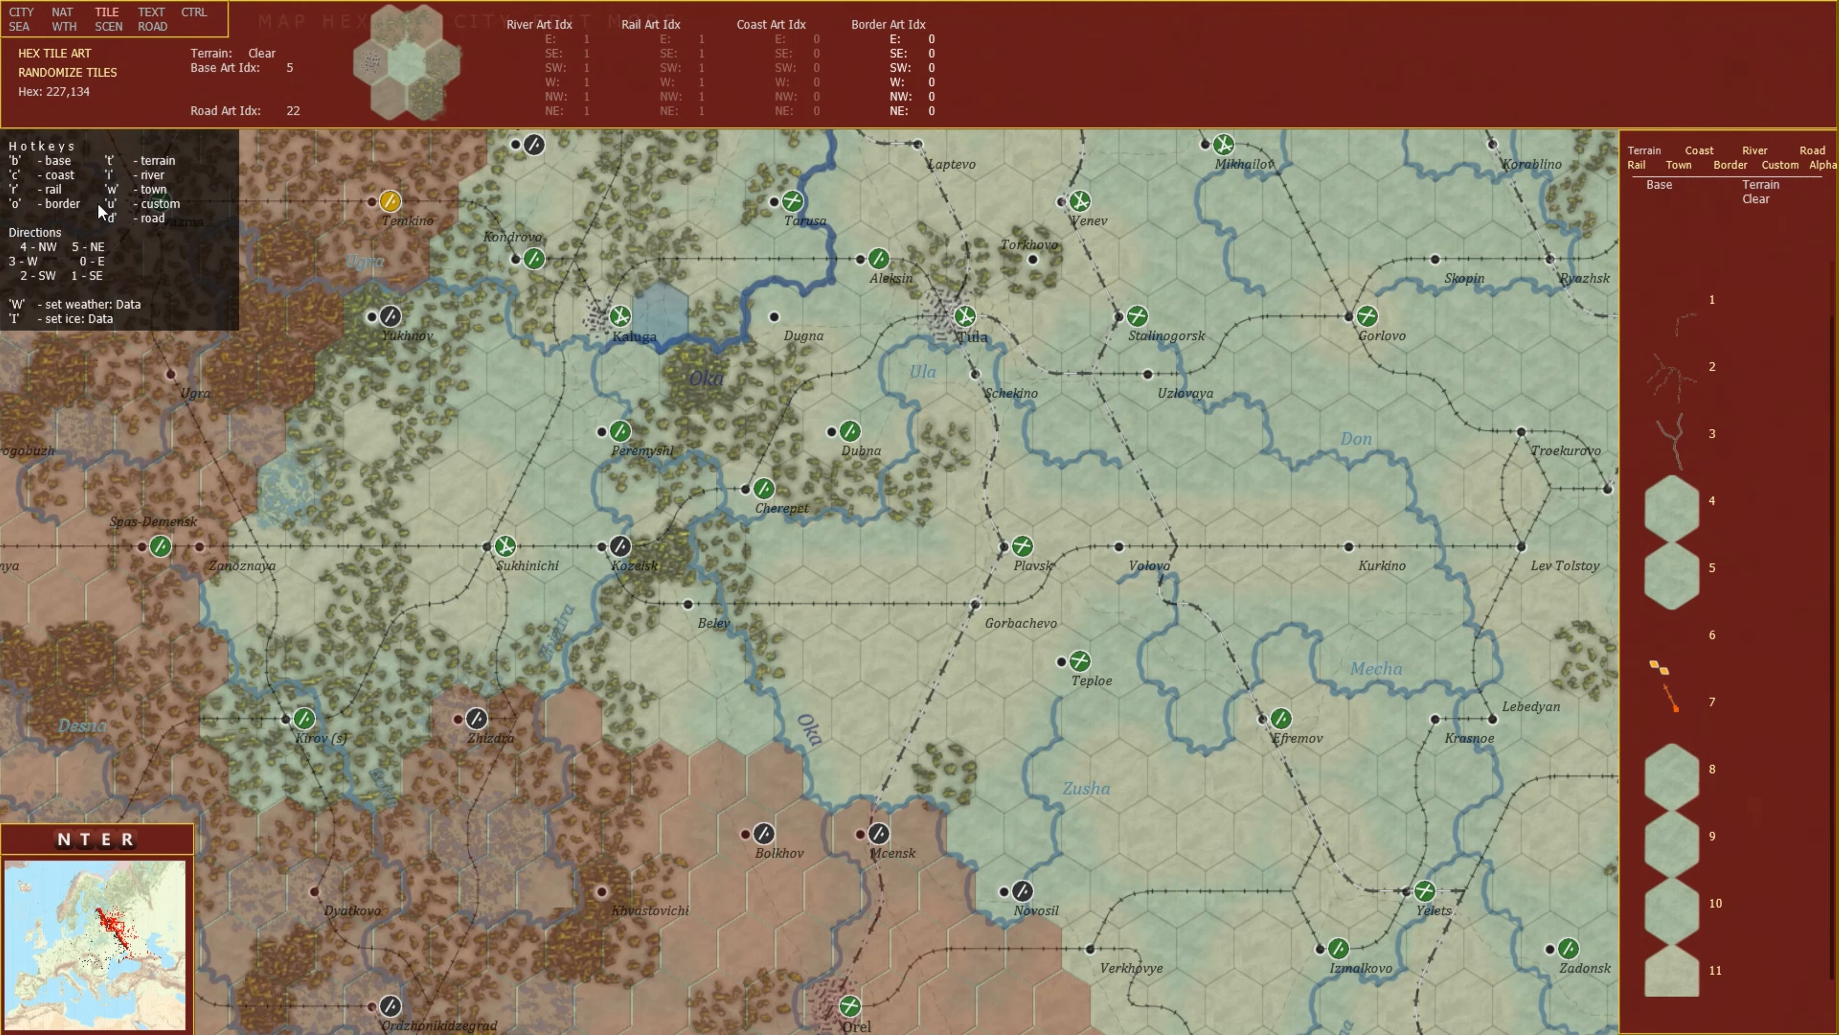
pyautogui.moveTo(889, 401)
pyautogui.moveTo(914, 562)
# Open the Map Text Editor and browse the map for existing text labels.
pyautogui.click(154, 15)
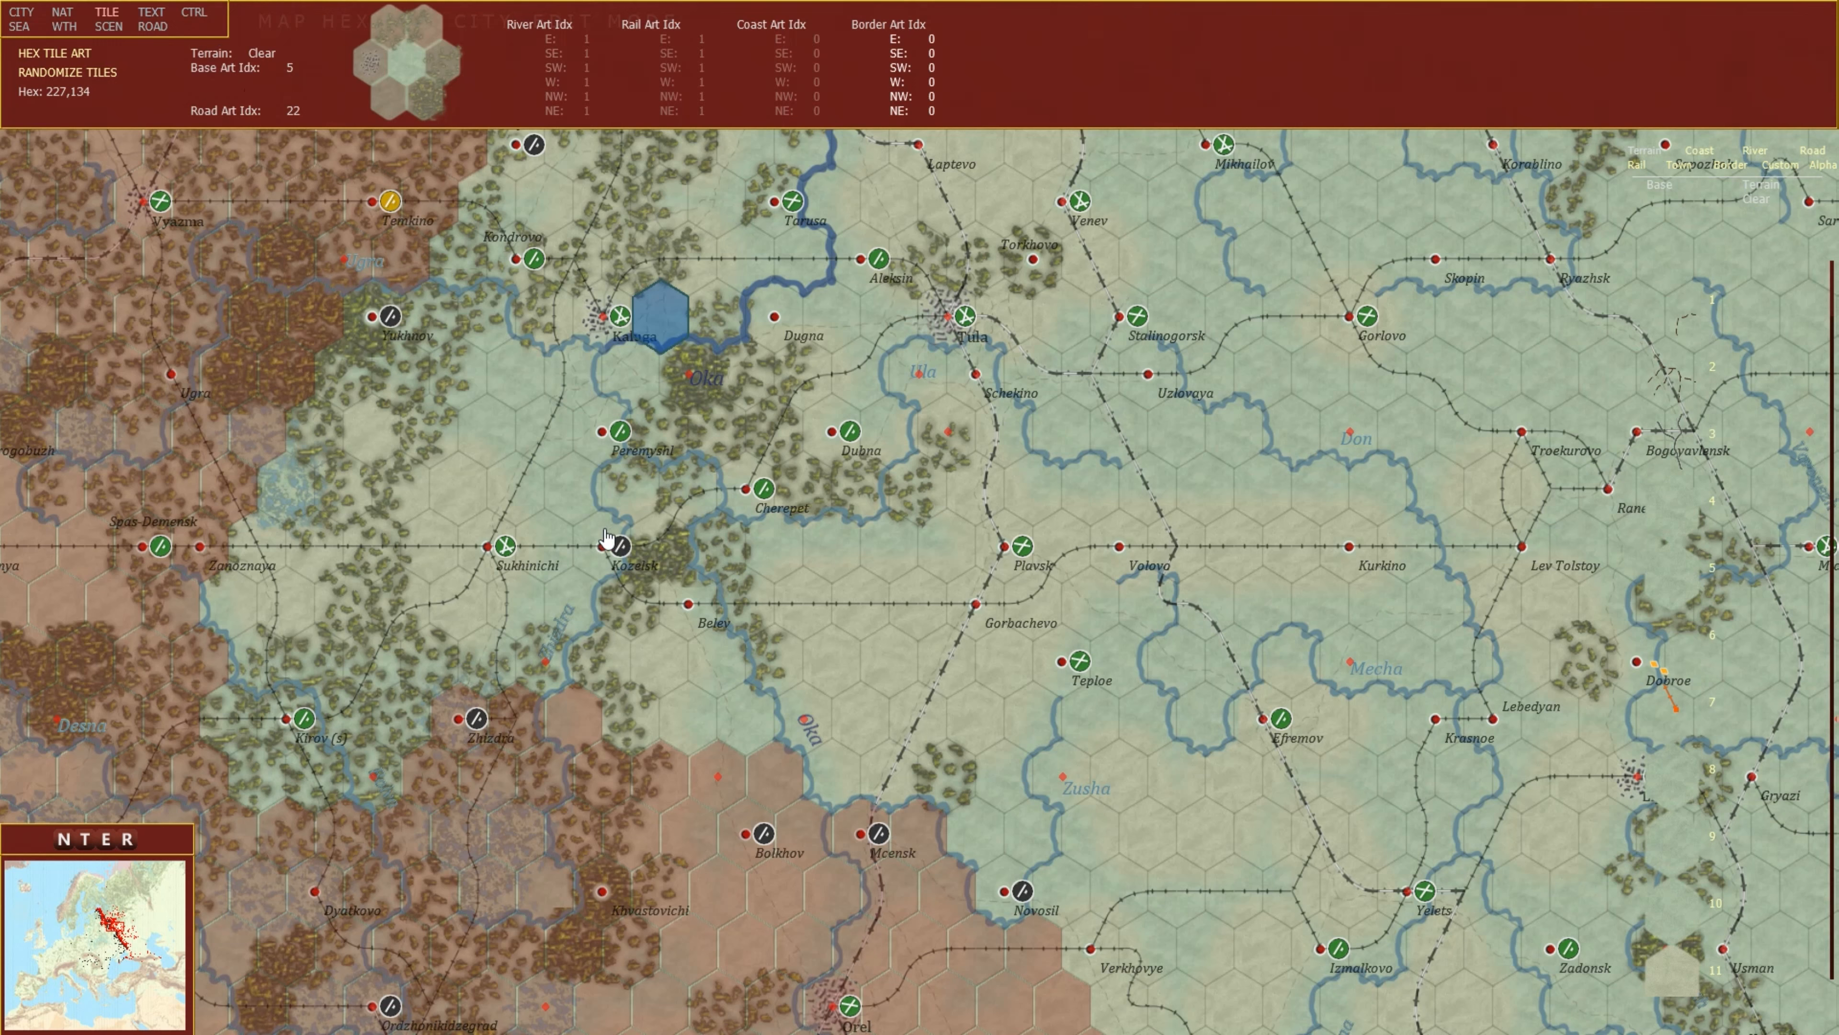
pyautogui.press('F4')
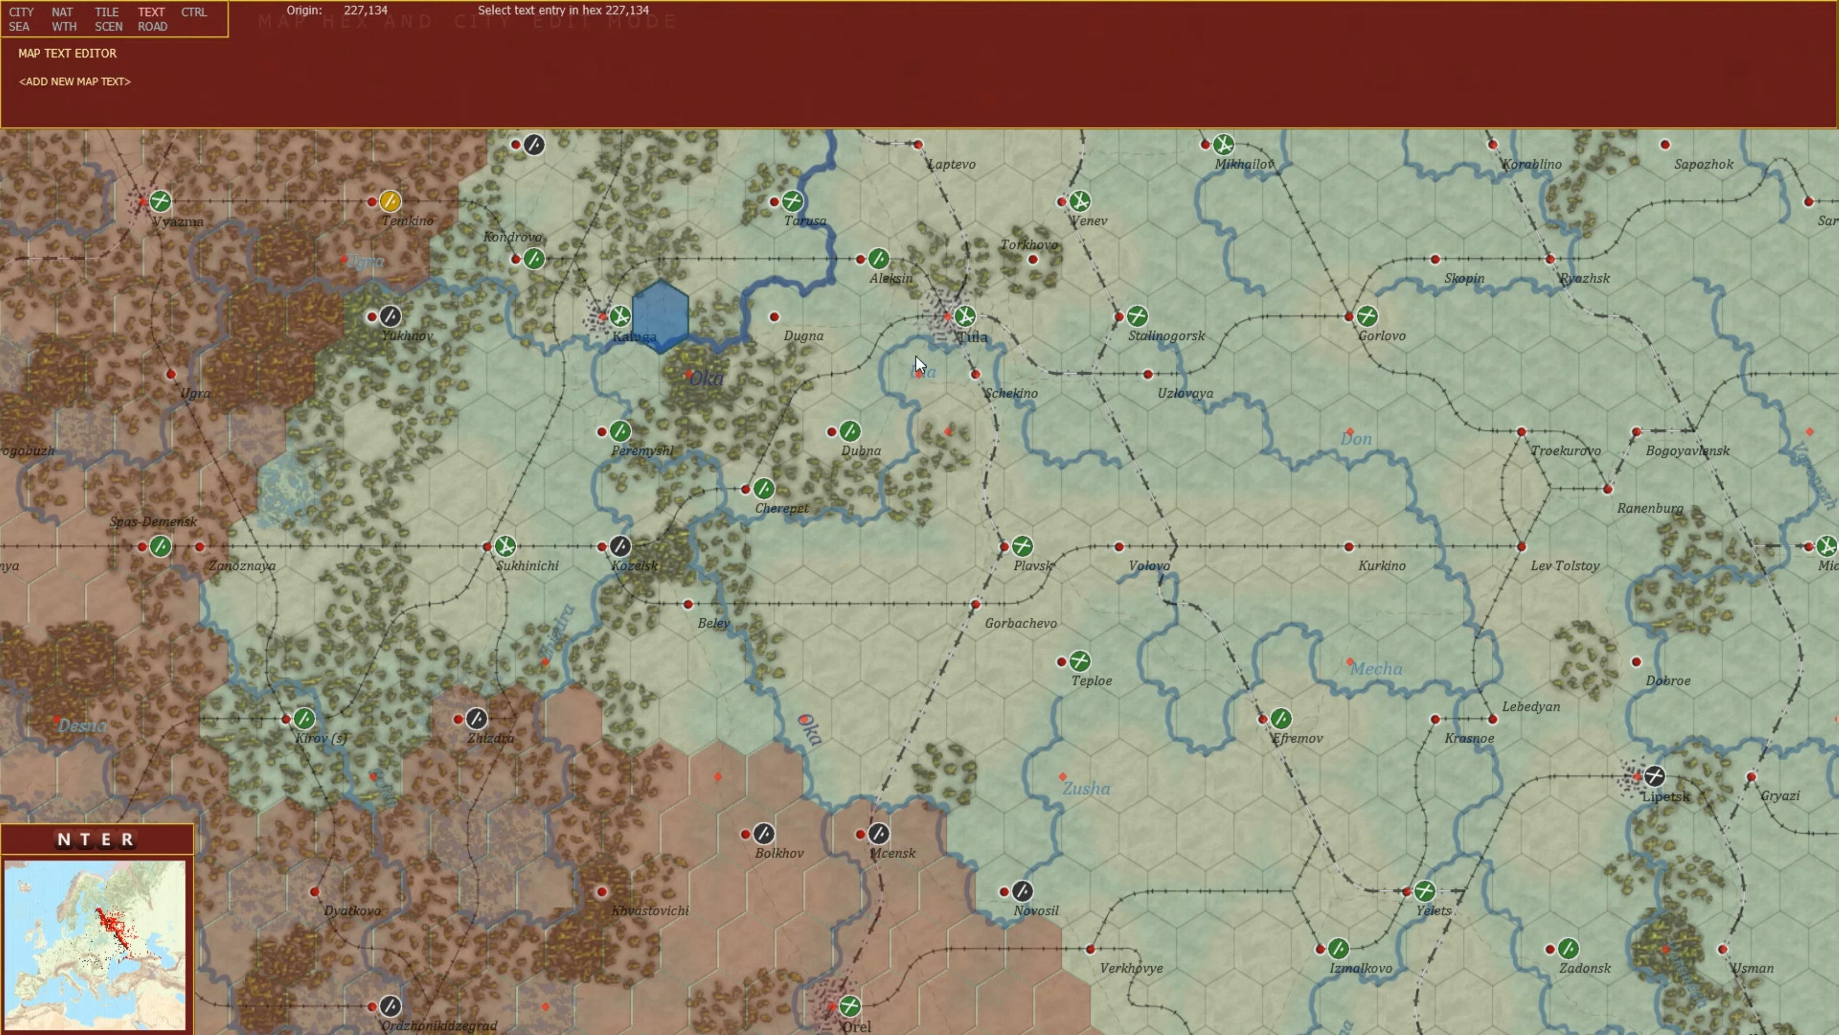
pyautogui.moveTo(918, 371)
pyautogui.scroll(-2, 959, 439)
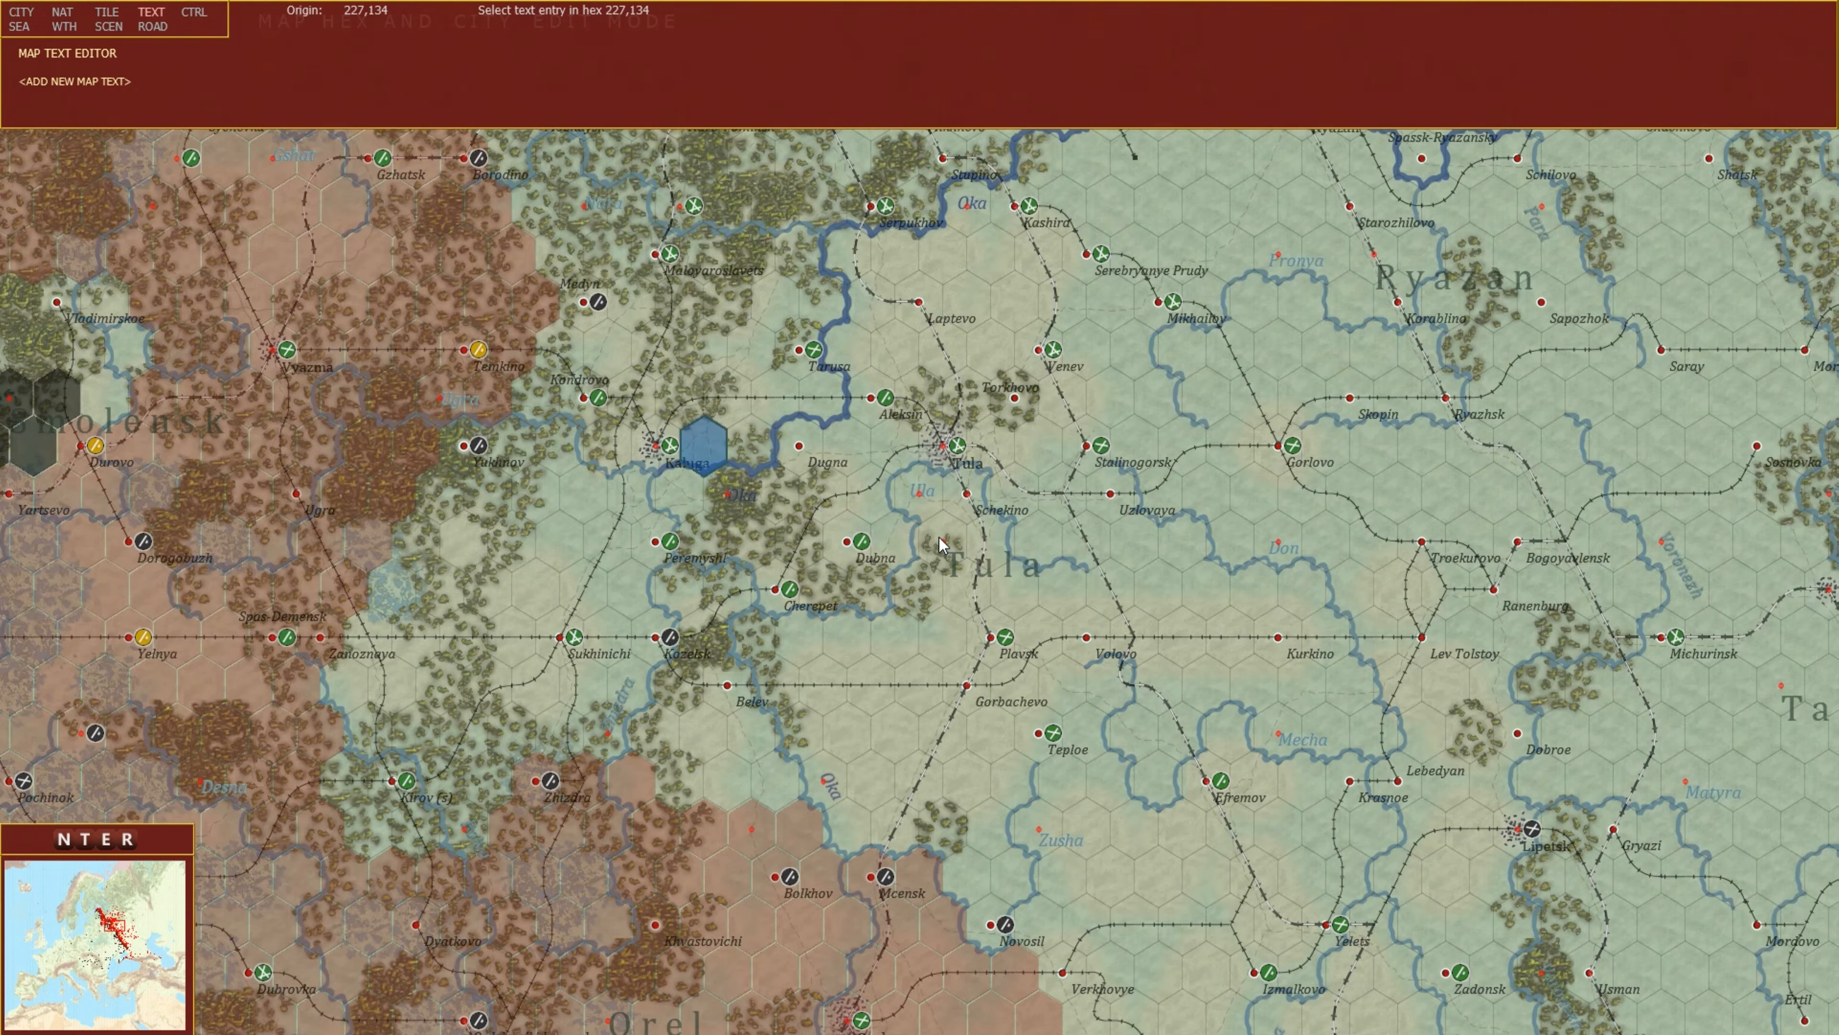
pyautogui.scroll(-3, 711, 655)
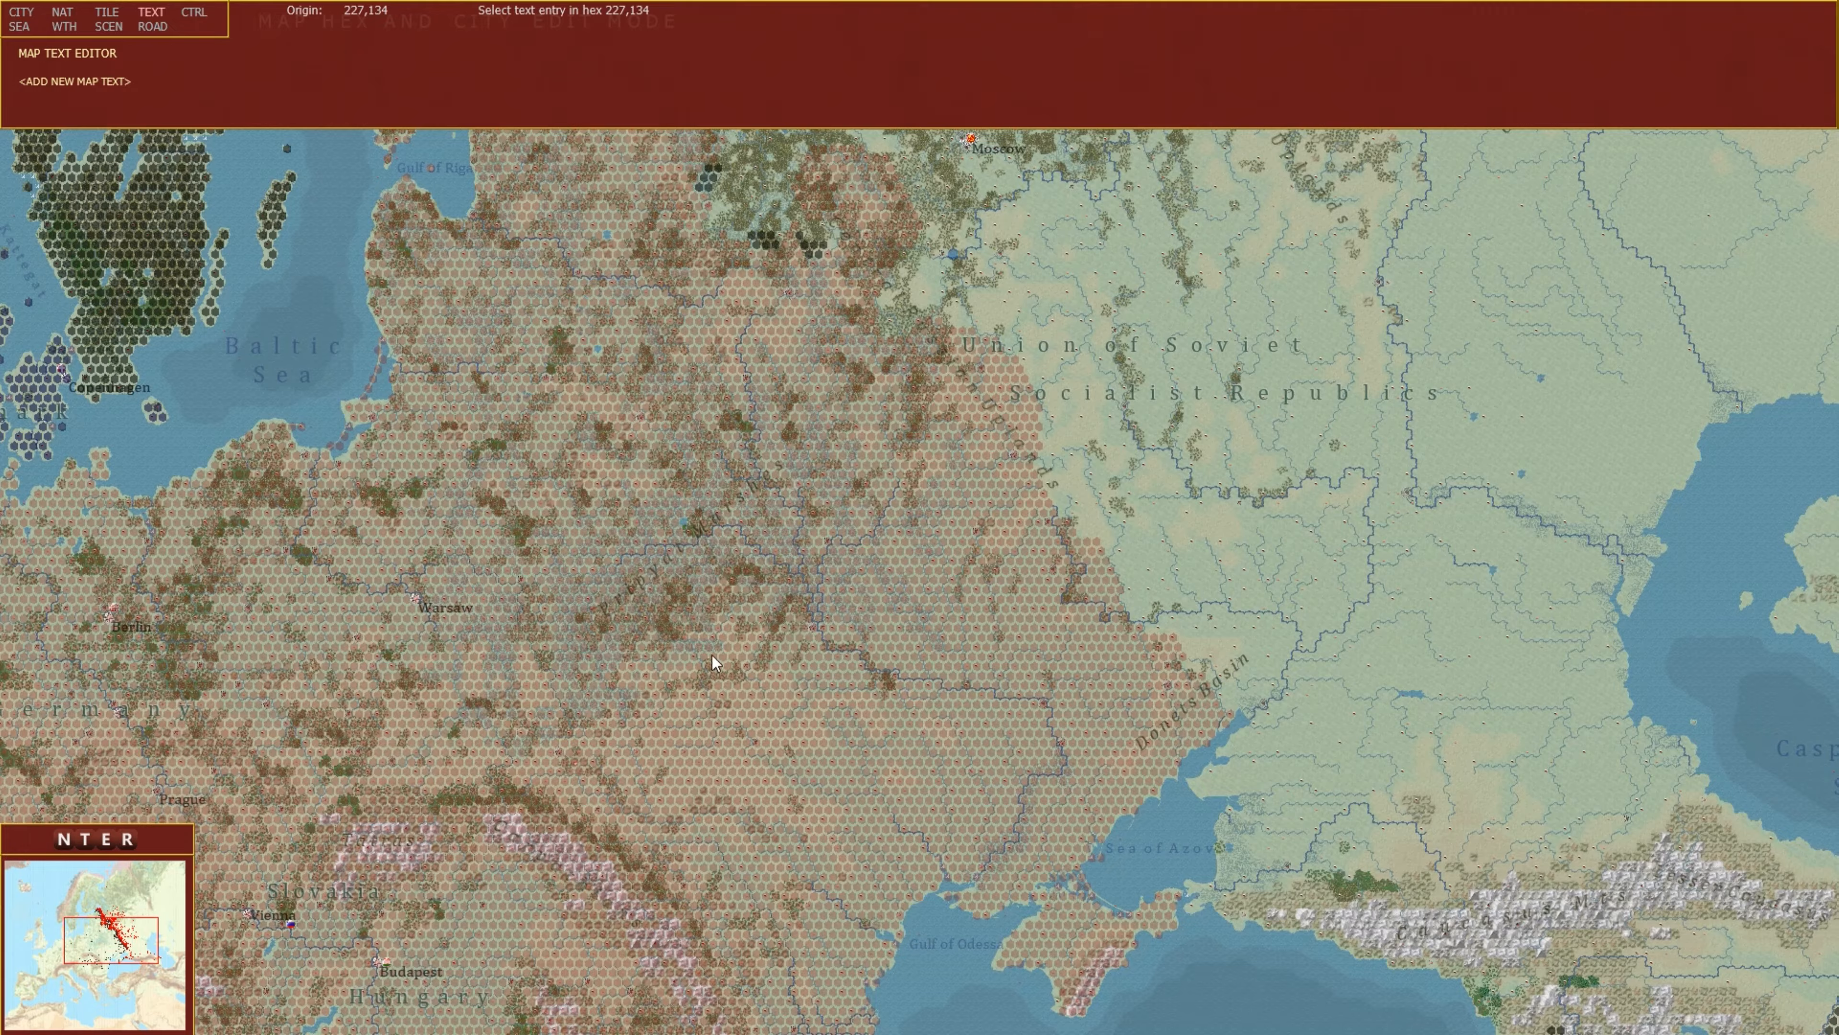
pyautogui.scroll(4, 934, 551)
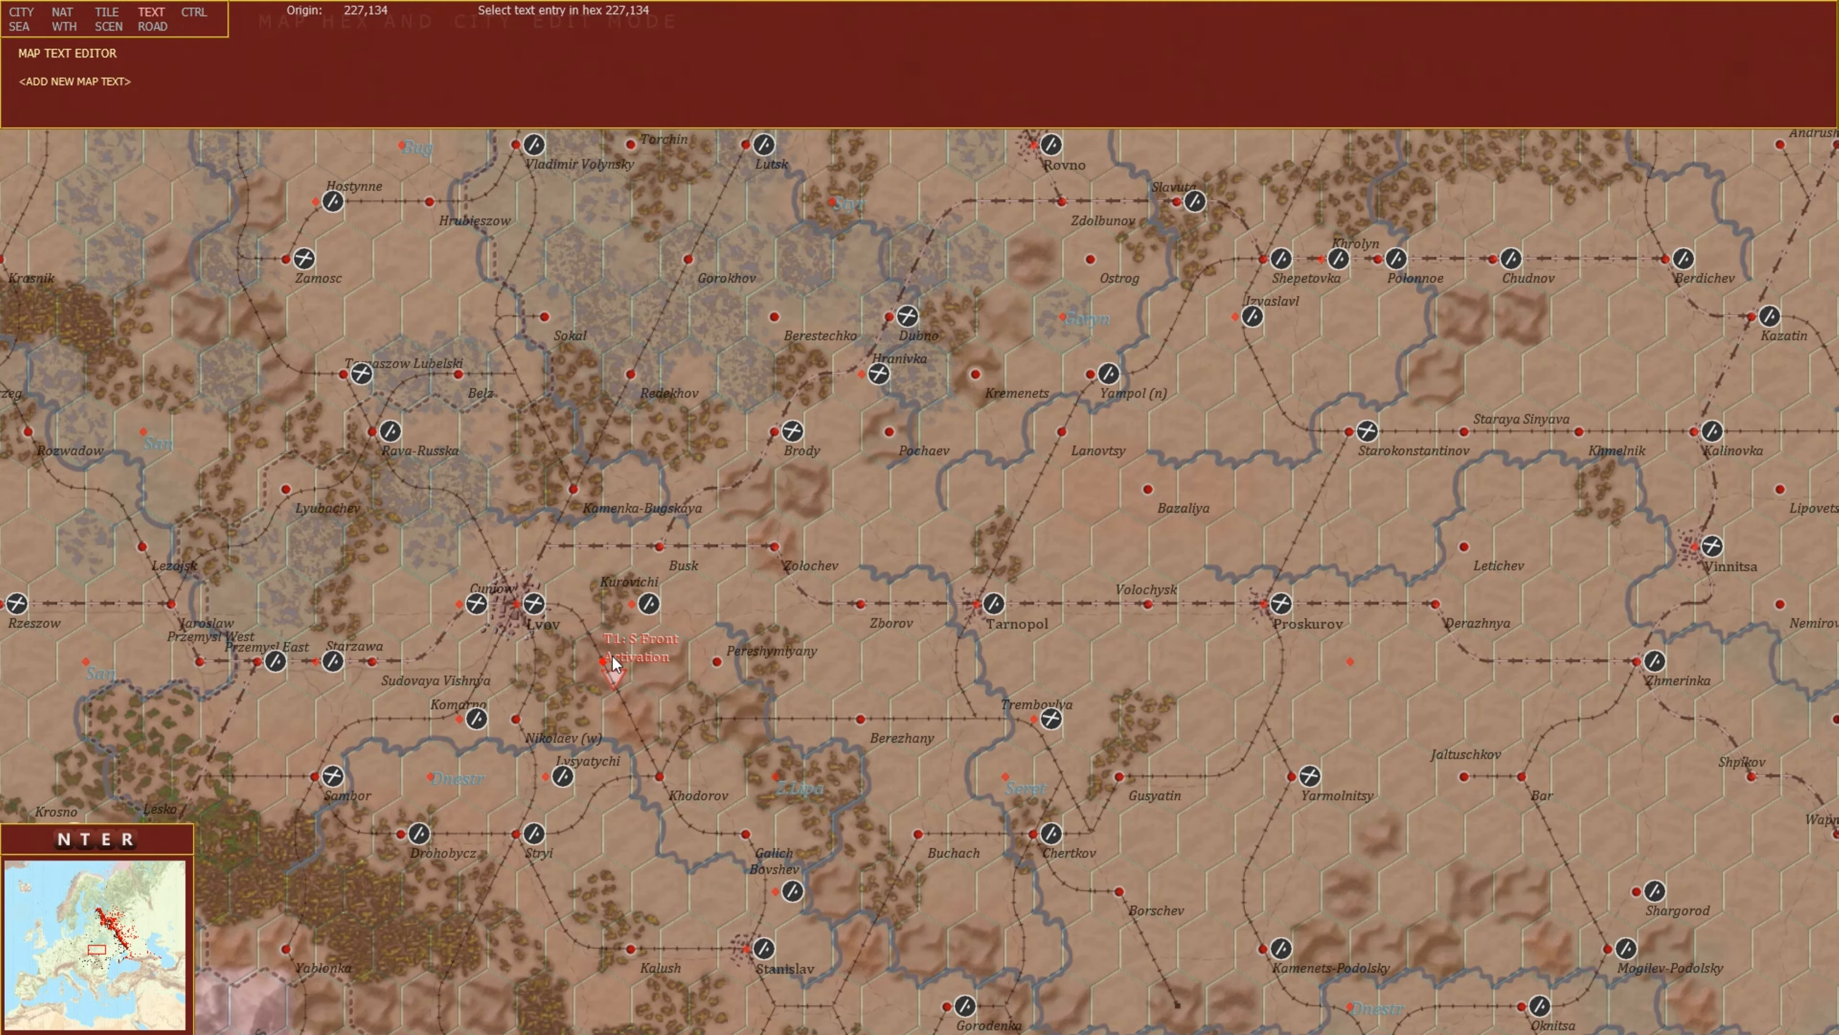
pyautogui.scroll(-3, 953, 523)
pyautogui.scroll(-2, 1087, 481)
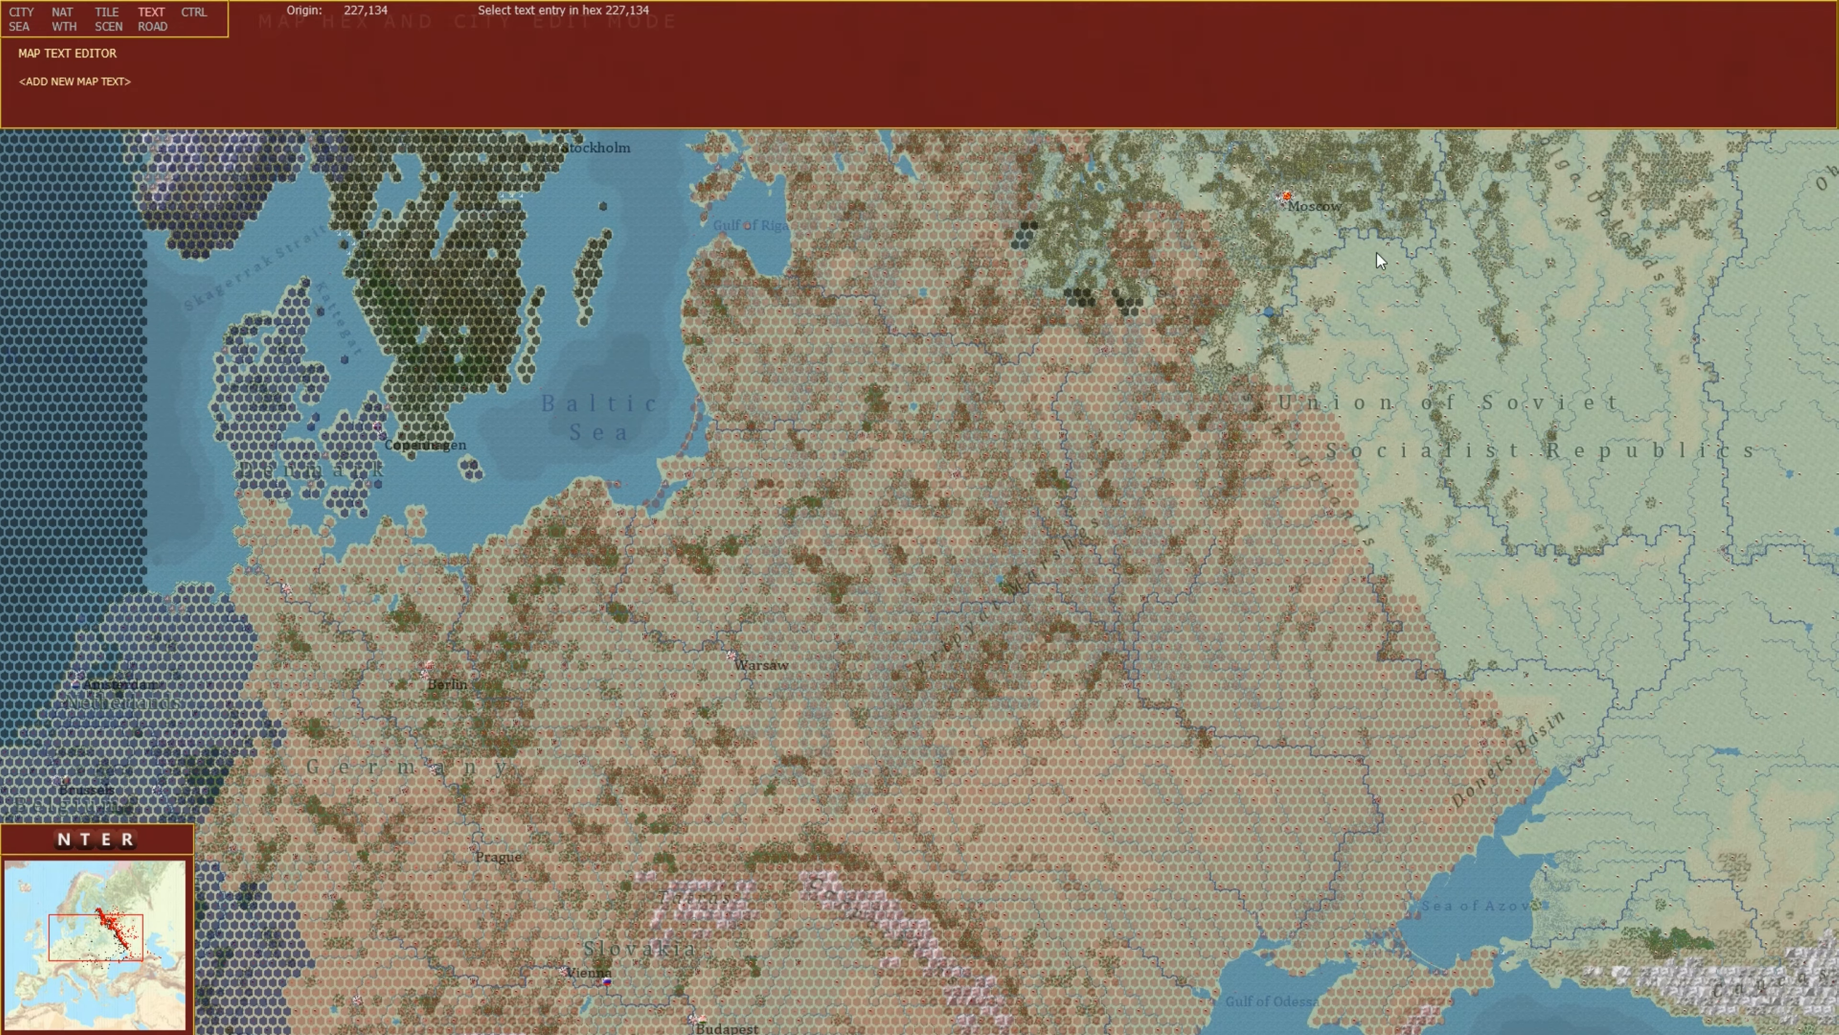
pyautogui.scroll(5, 938, 546)
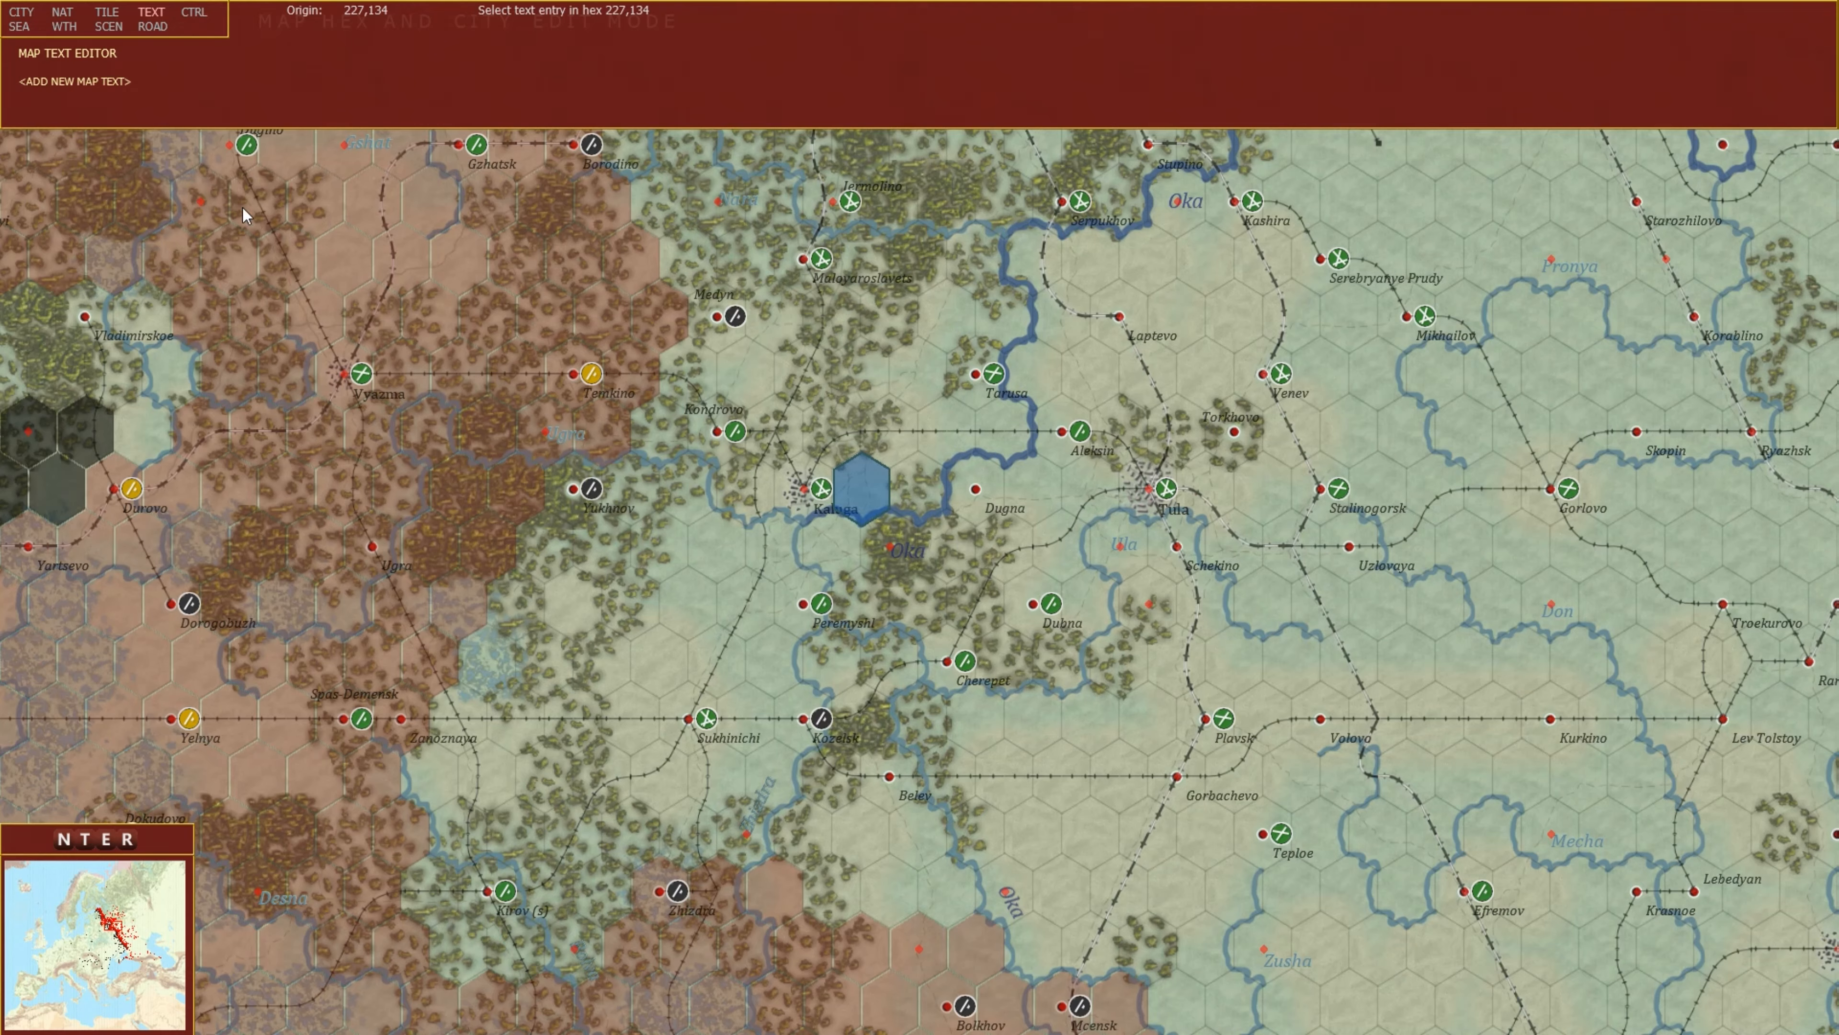
# Switch the map editor to hex control mode and zoom out to review control around Moscow and Tula.
pyautogui.click(194, 15)
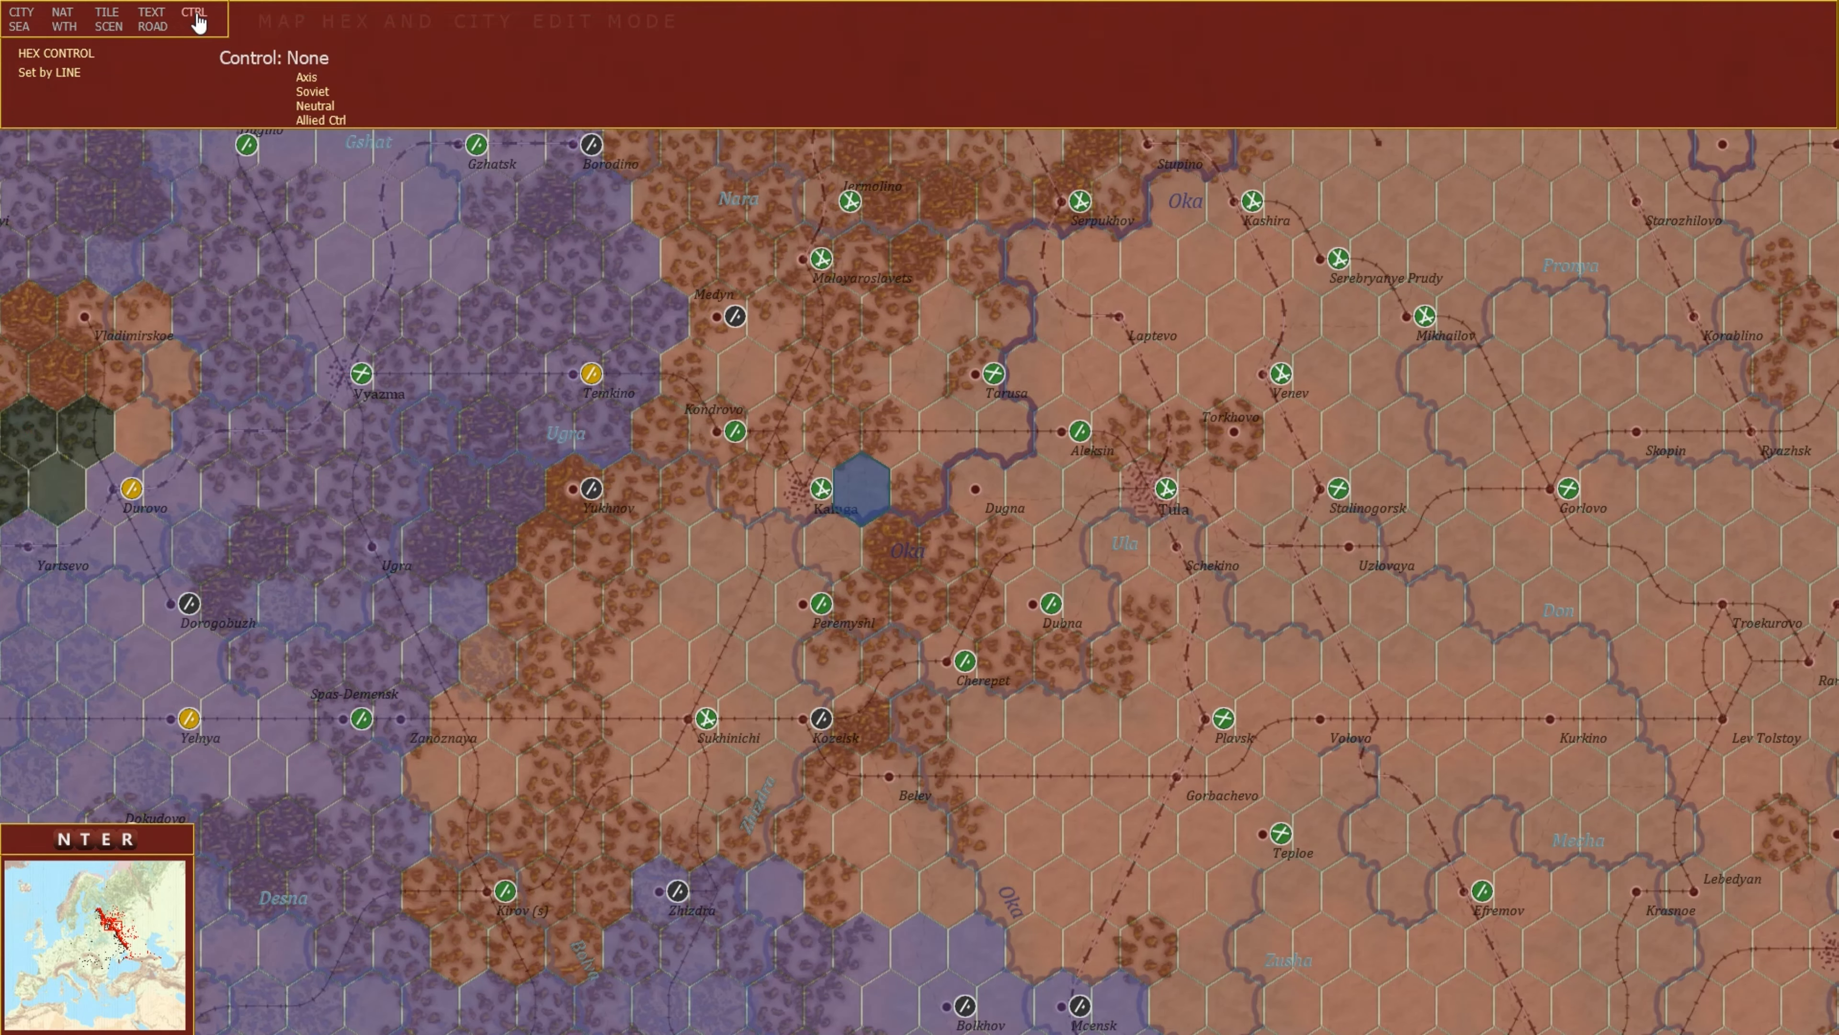
pyautogui.scroll(-2, 944, 542)
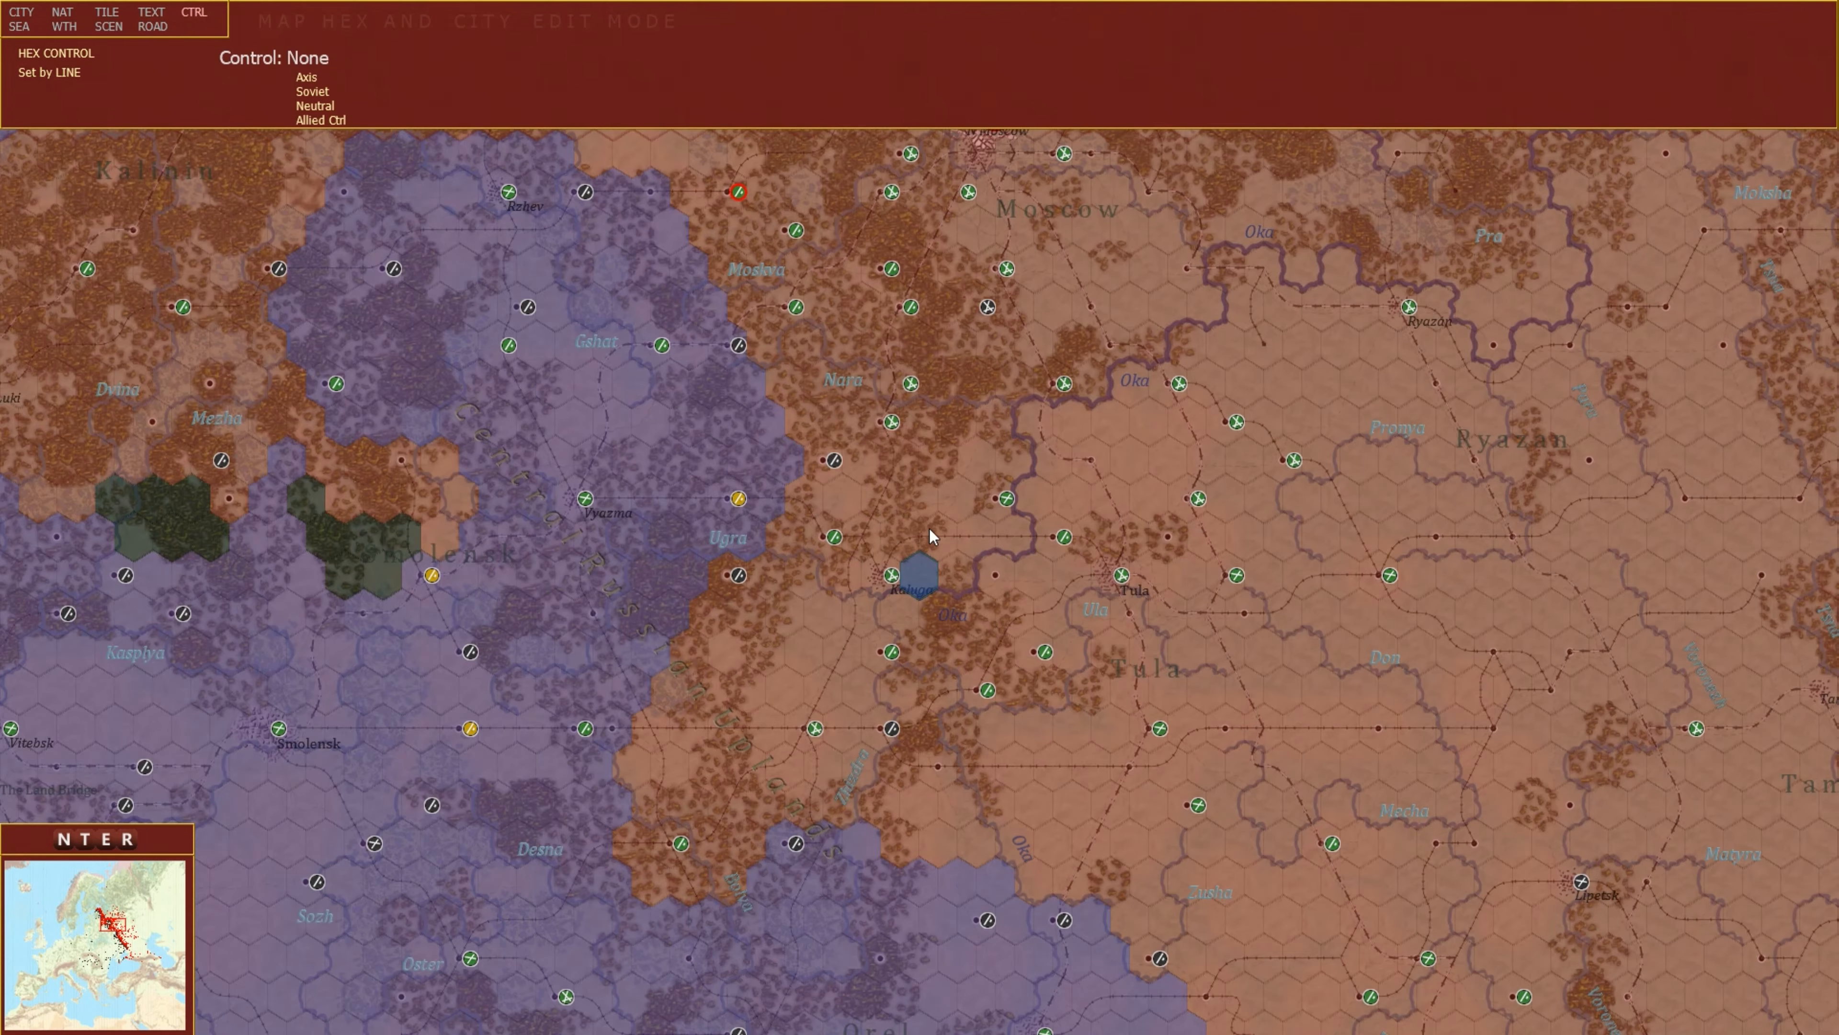
pyautogui.scroll(-2, 939, 545)
pyautogui.moveTo(929, 535)
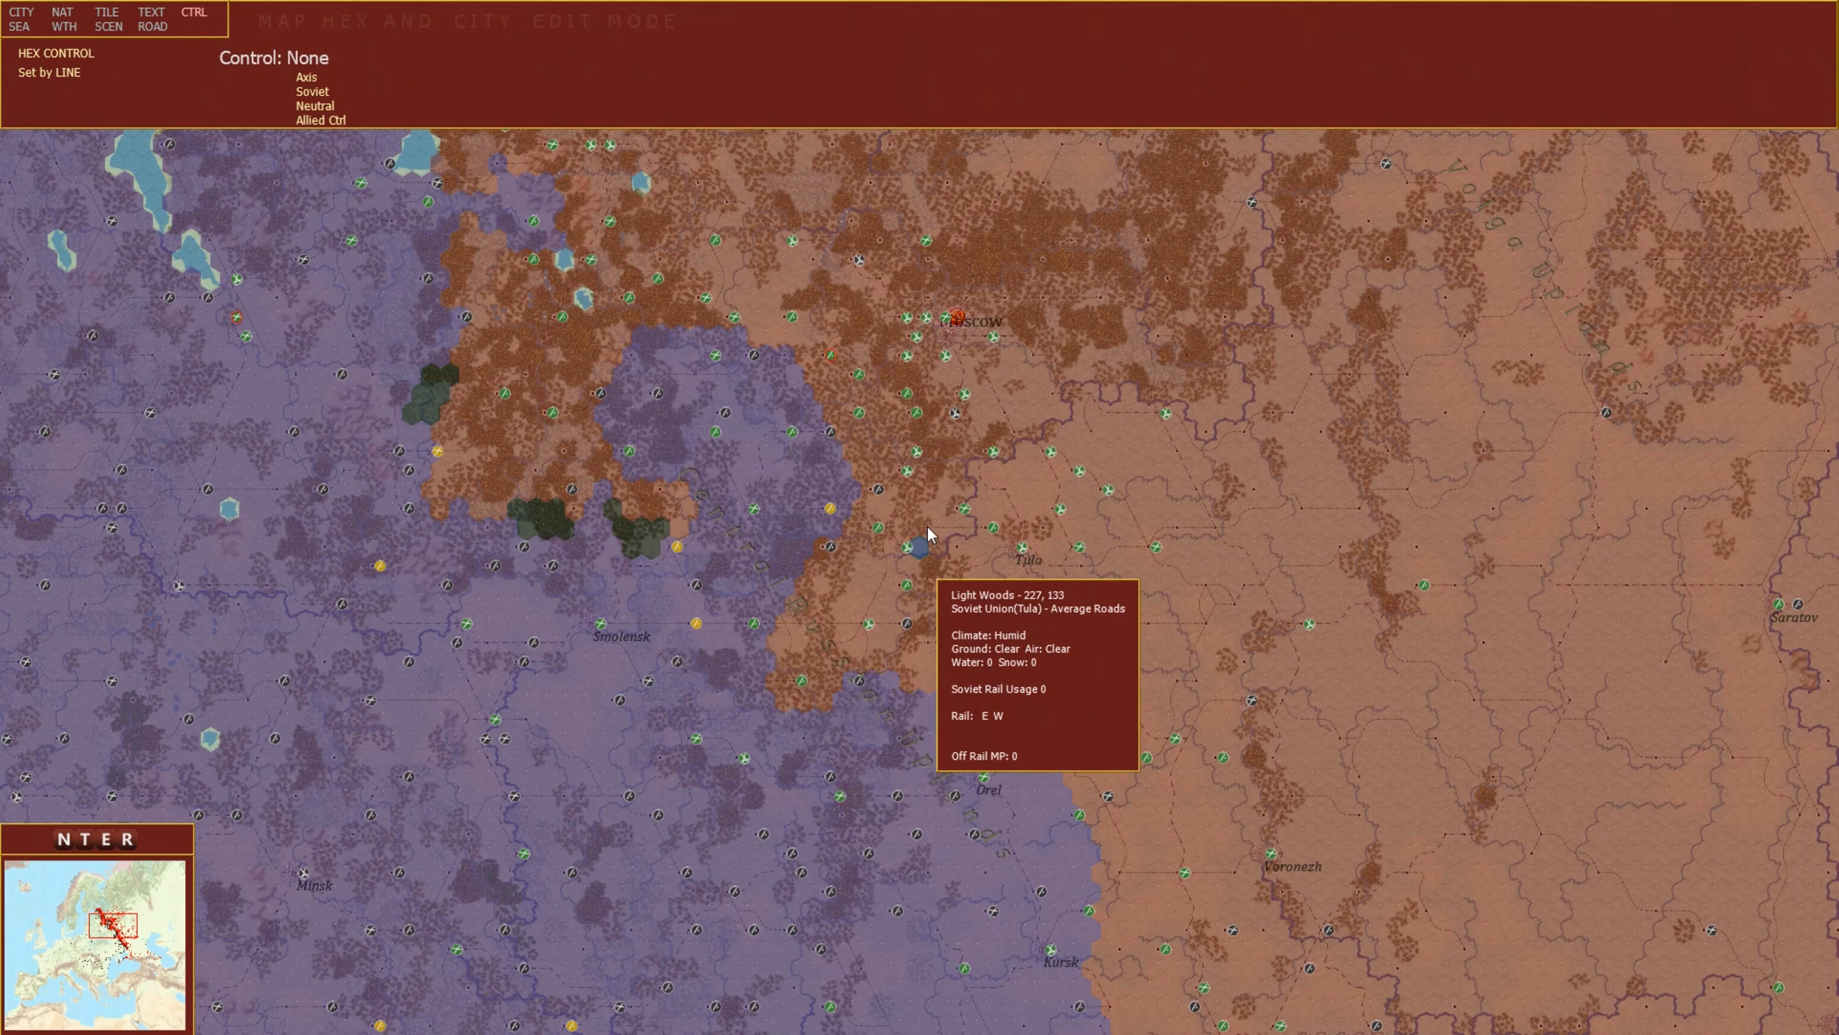
# Leave the map editor and inspect a hex on the Kerch Peninsula on the game map.
pyautogui.press('Escape')
pyautogui.moveTo(1076, 1032)
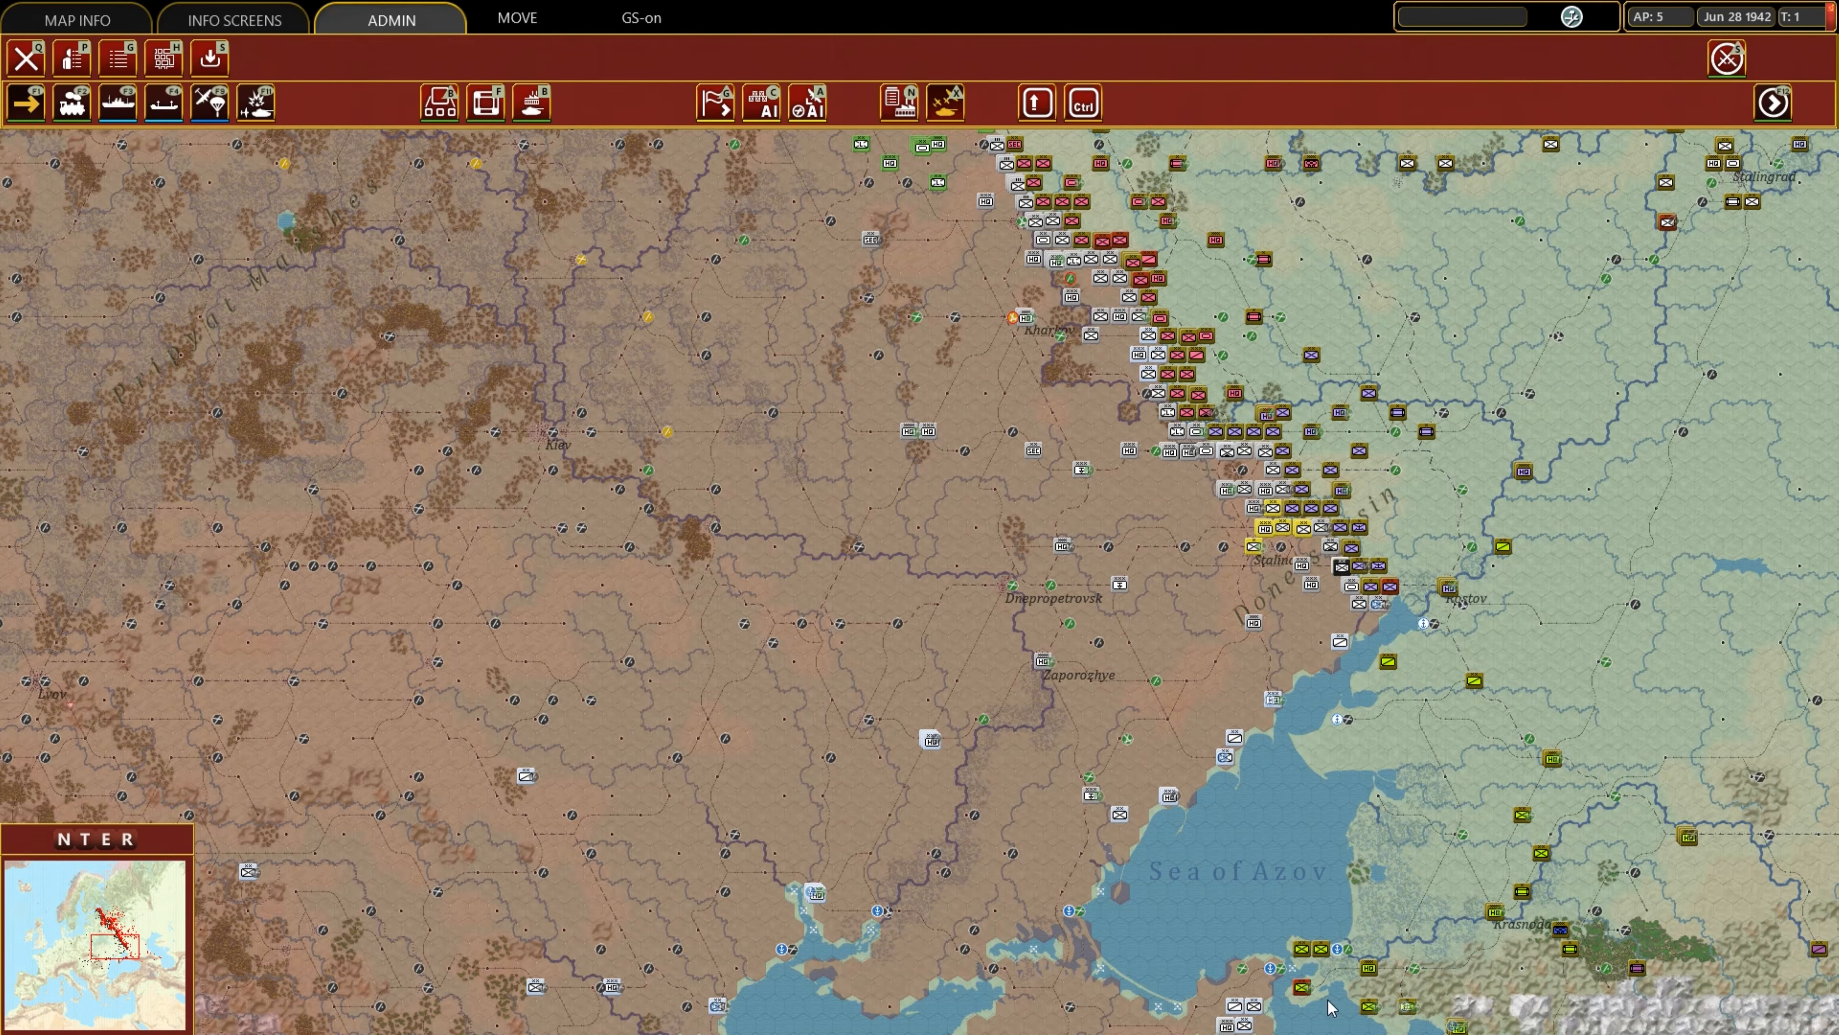
pyautogui.scroll(3, 944, 542)
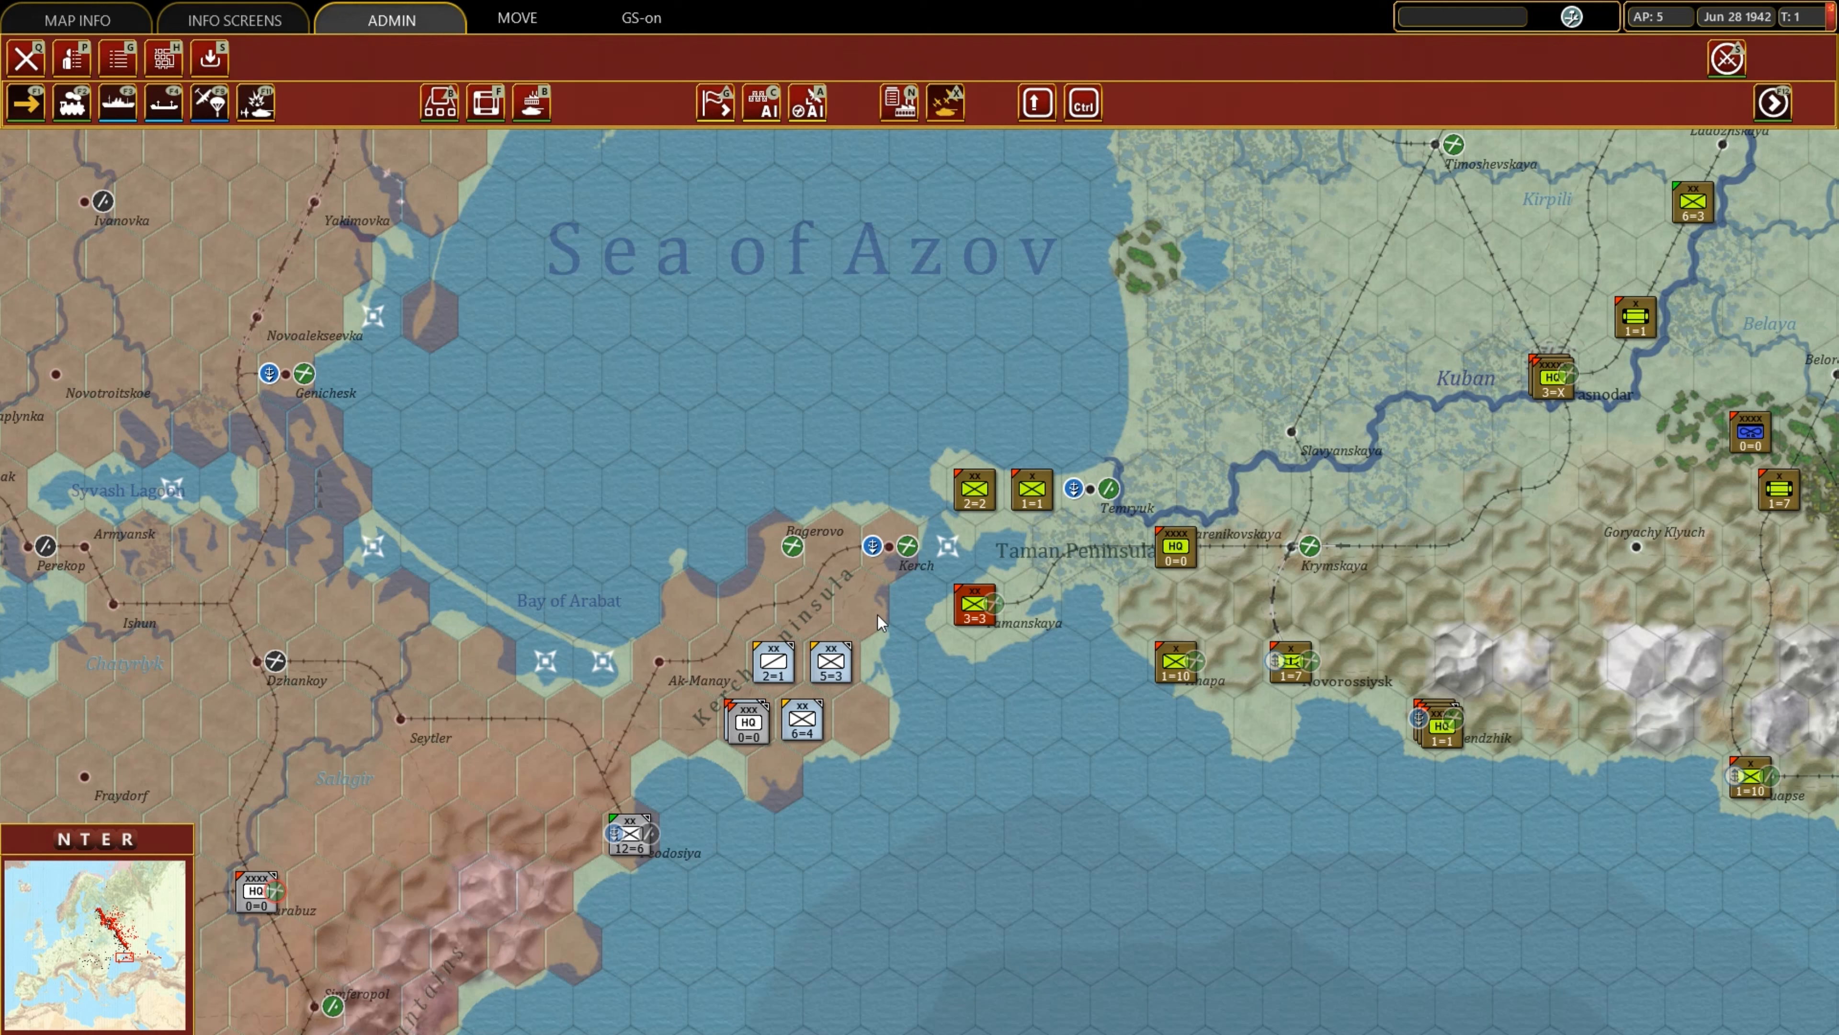
pyautogui.click(867, 600)
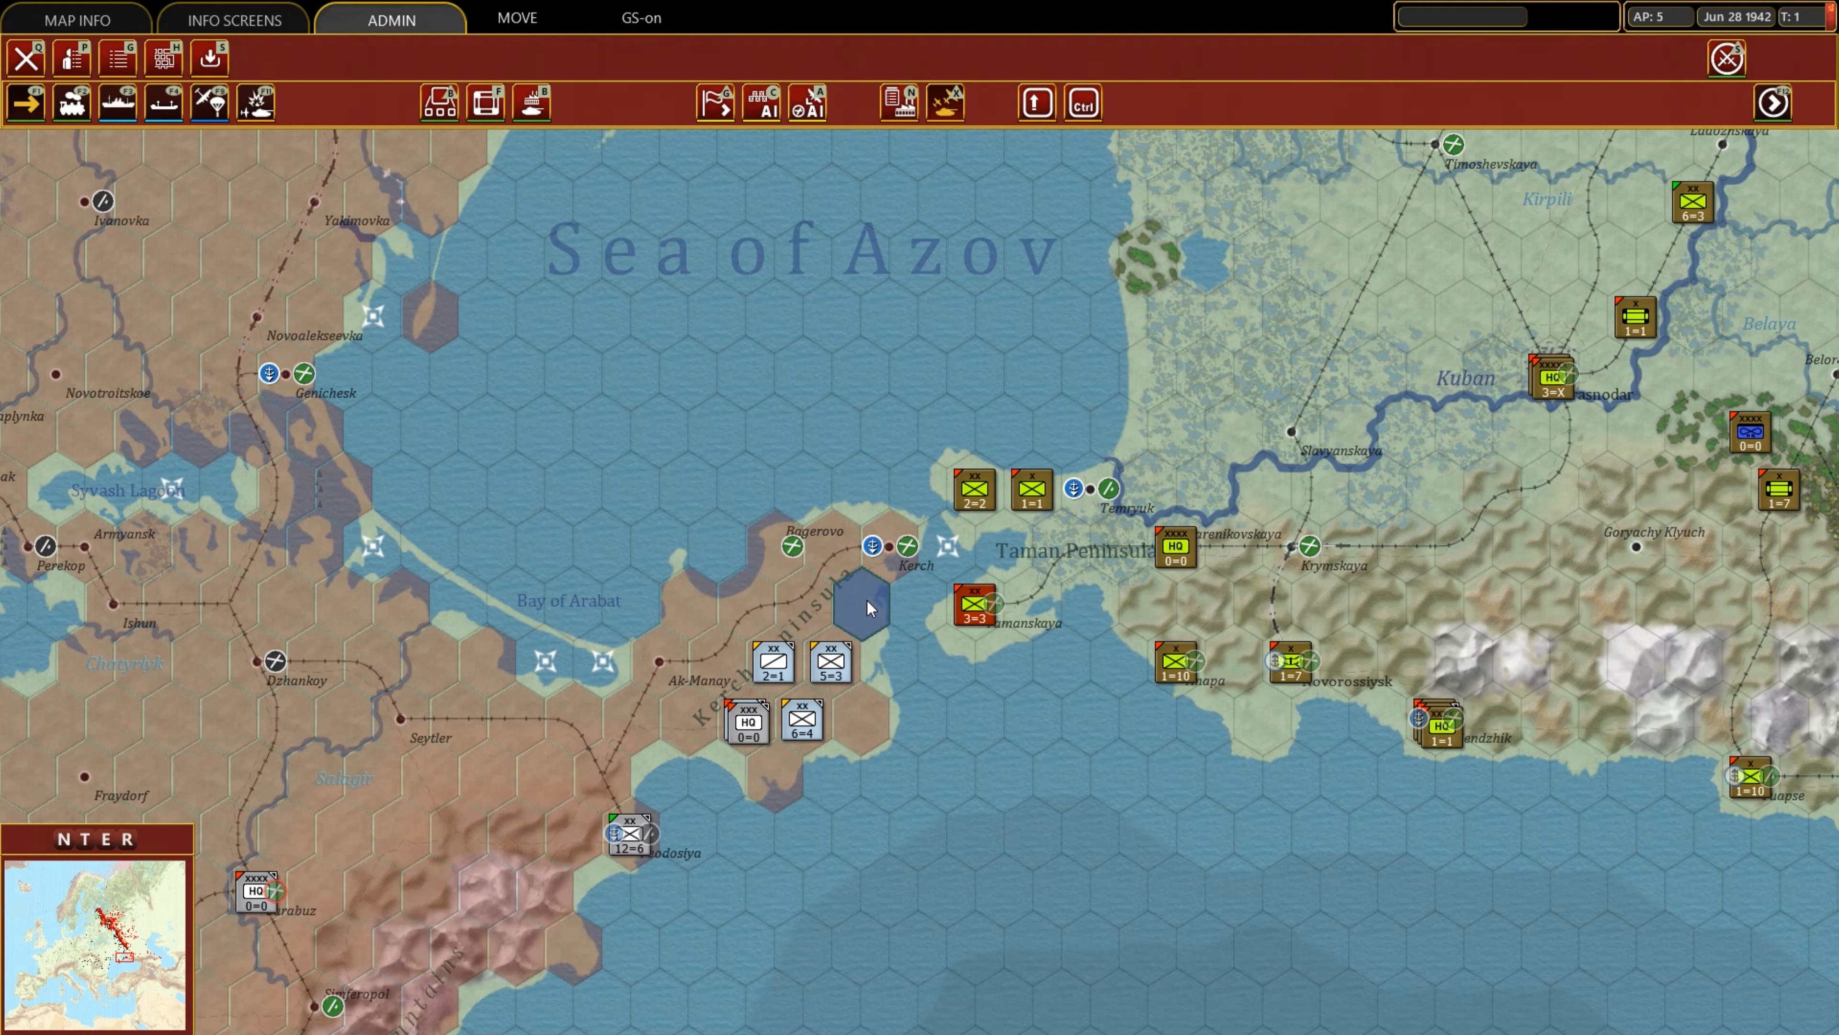
pyautogui.moveTo(867, 600)
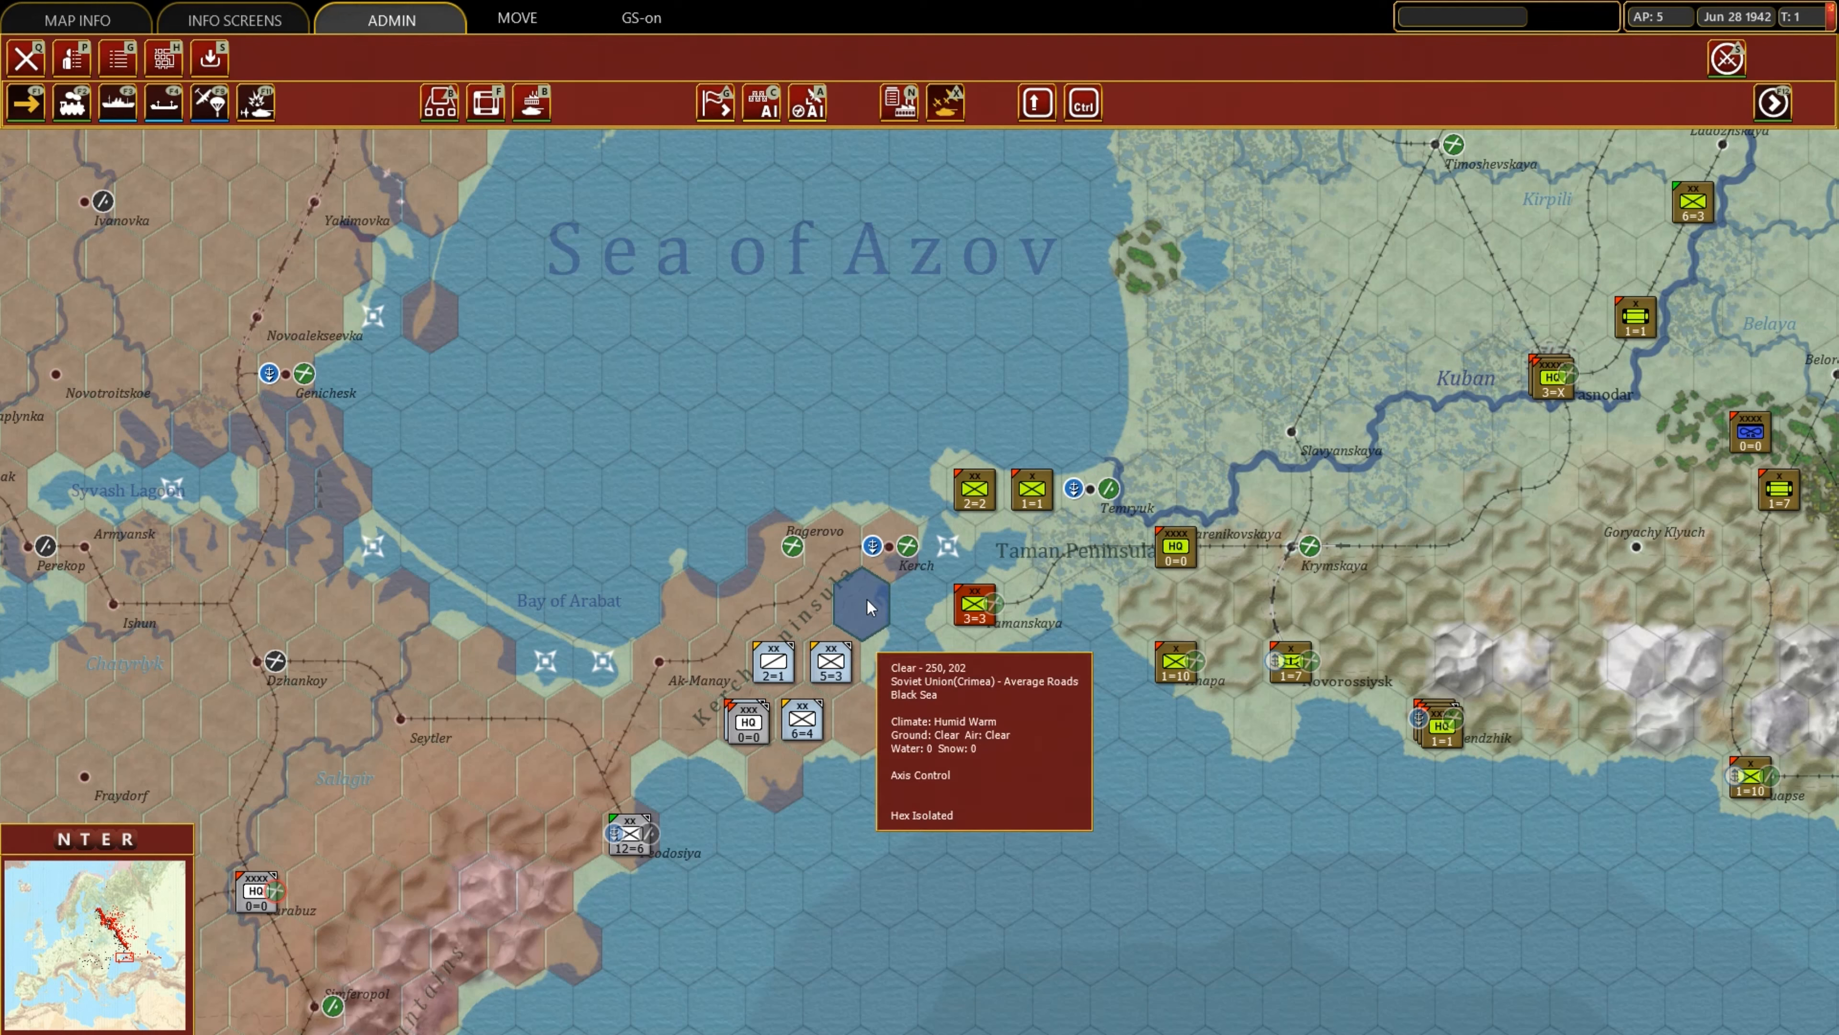
pyautogui.click(1014, 759)
pyautogui.click(862, 608)
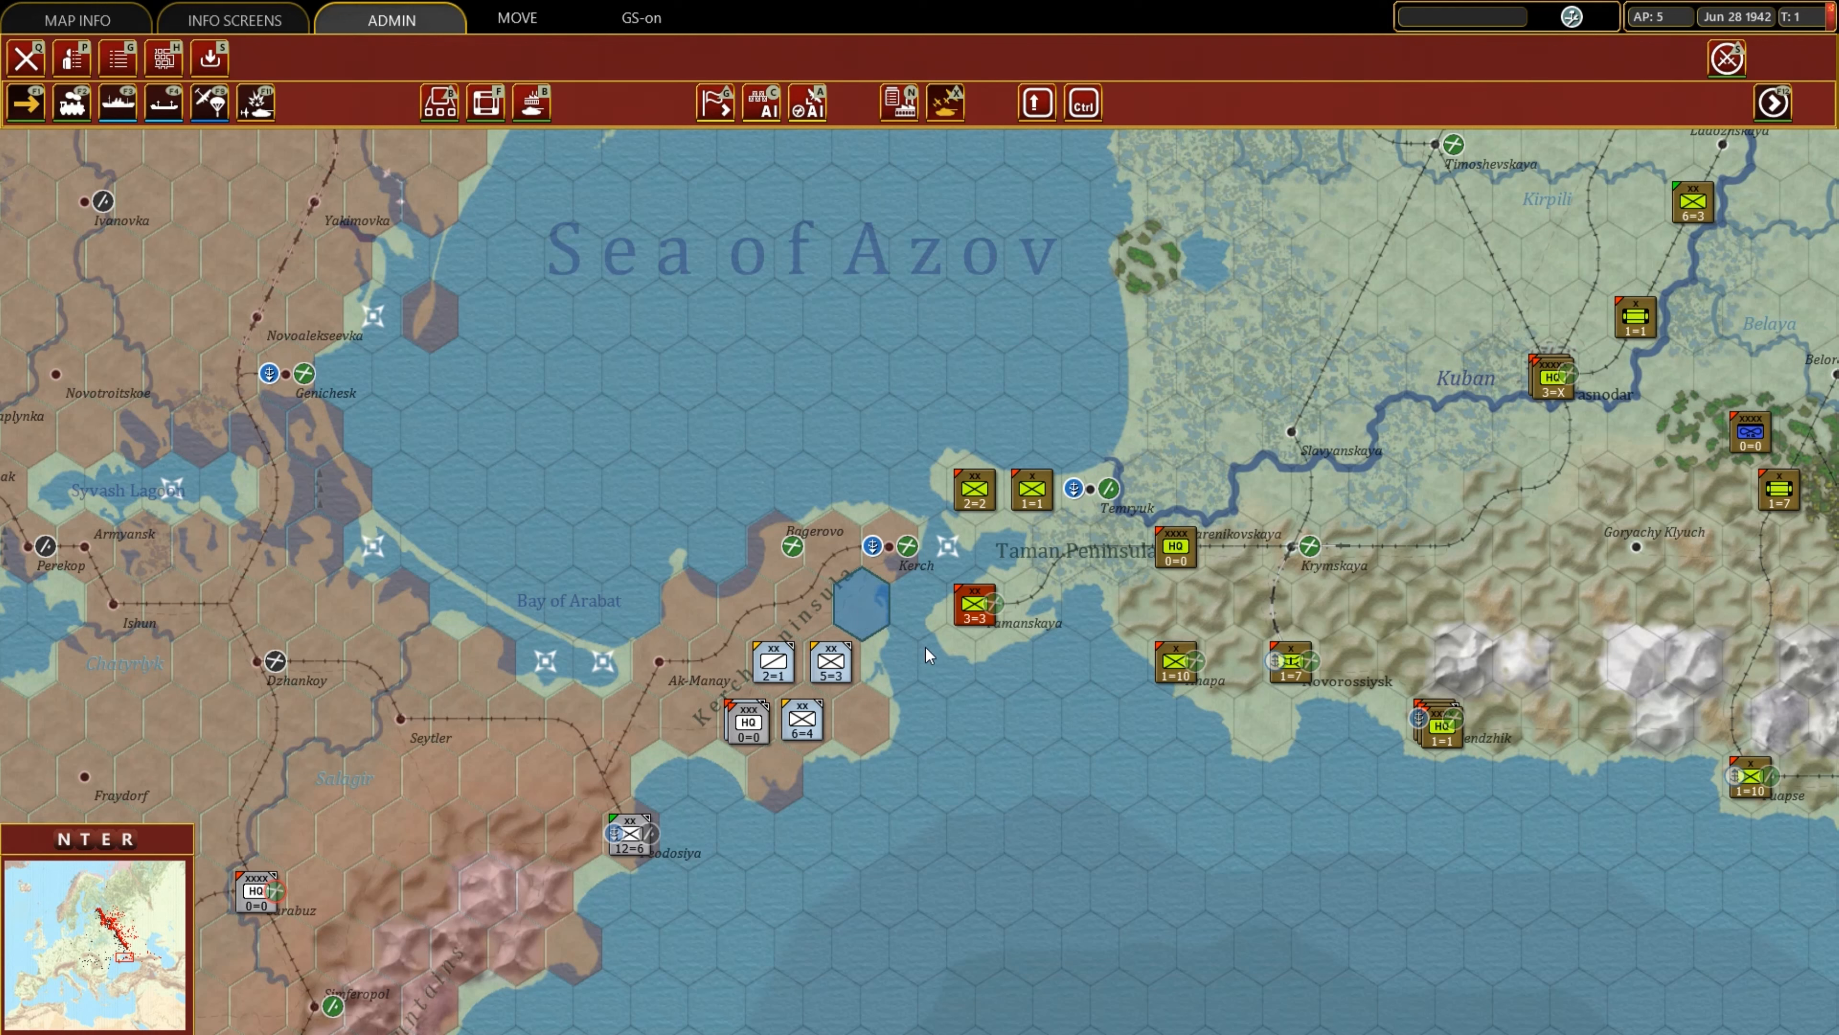
# Switch the map view to the Soviet side and inspect the same Kerch Peninsula hex again.
pyautogui.hotkey('shift', 's')
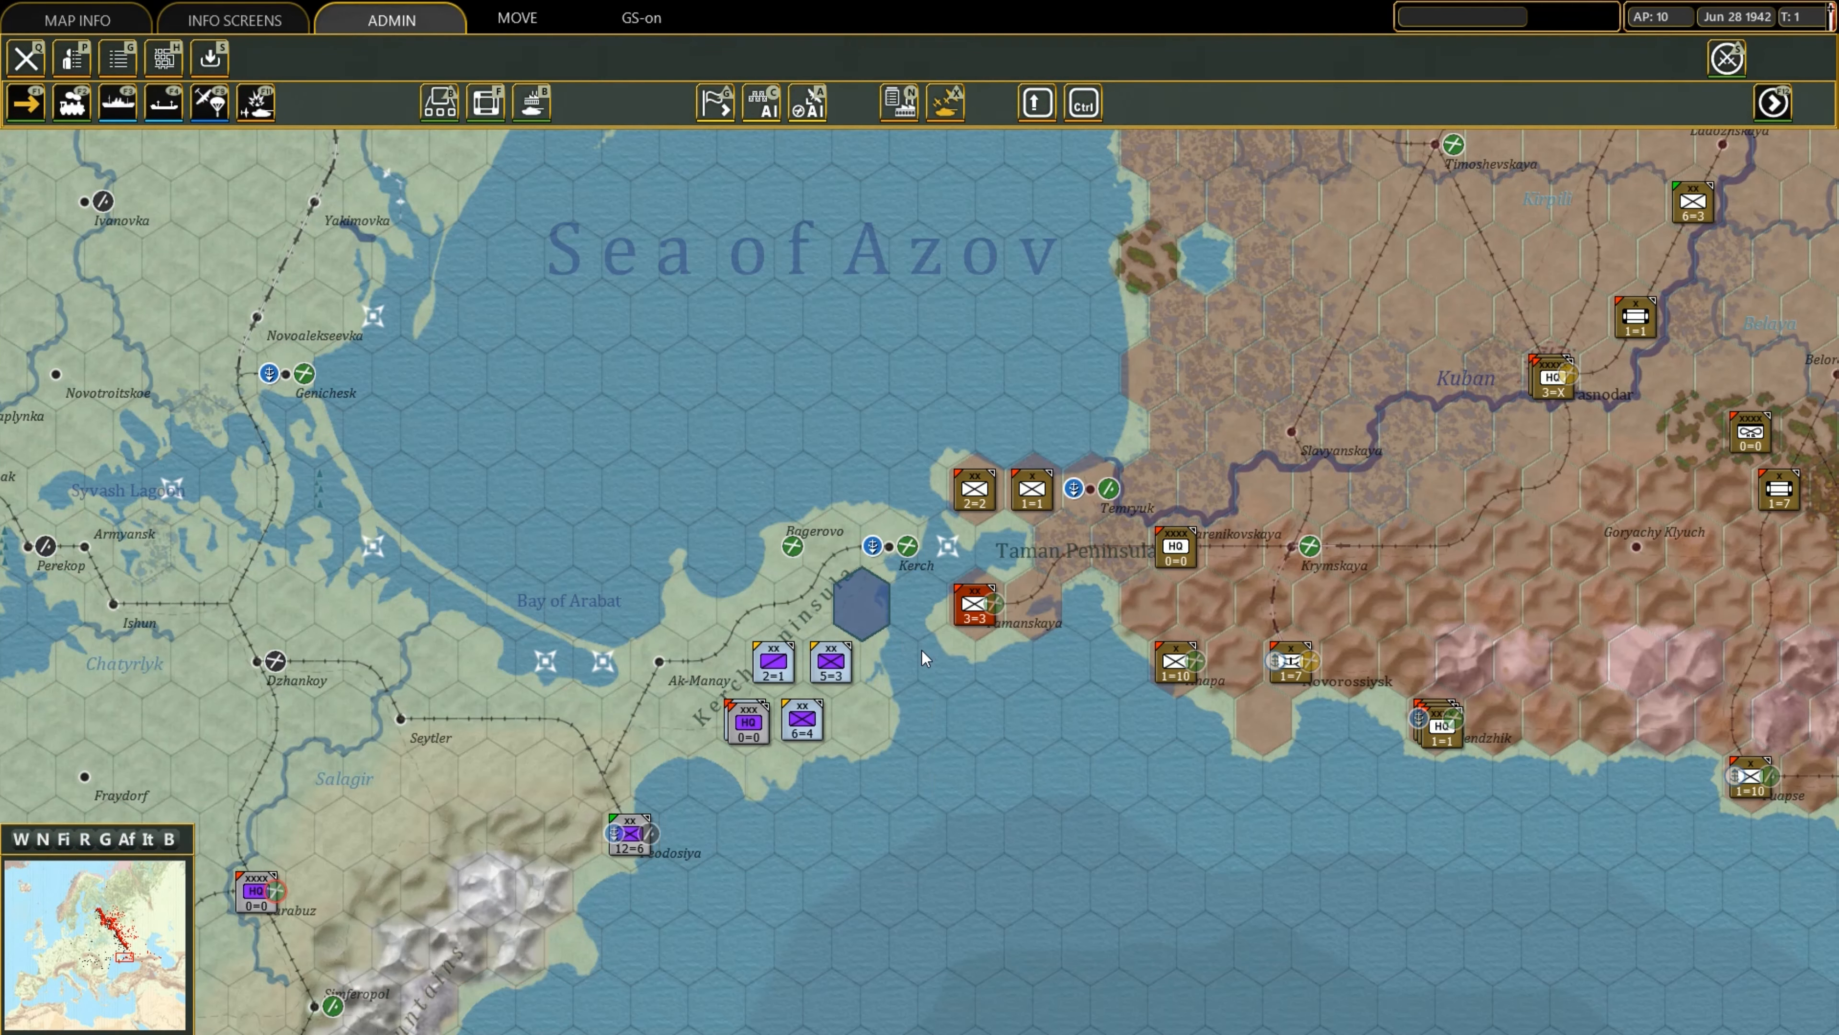
pyautogui.click(915, 664)
pyautogui.click(867, 601)
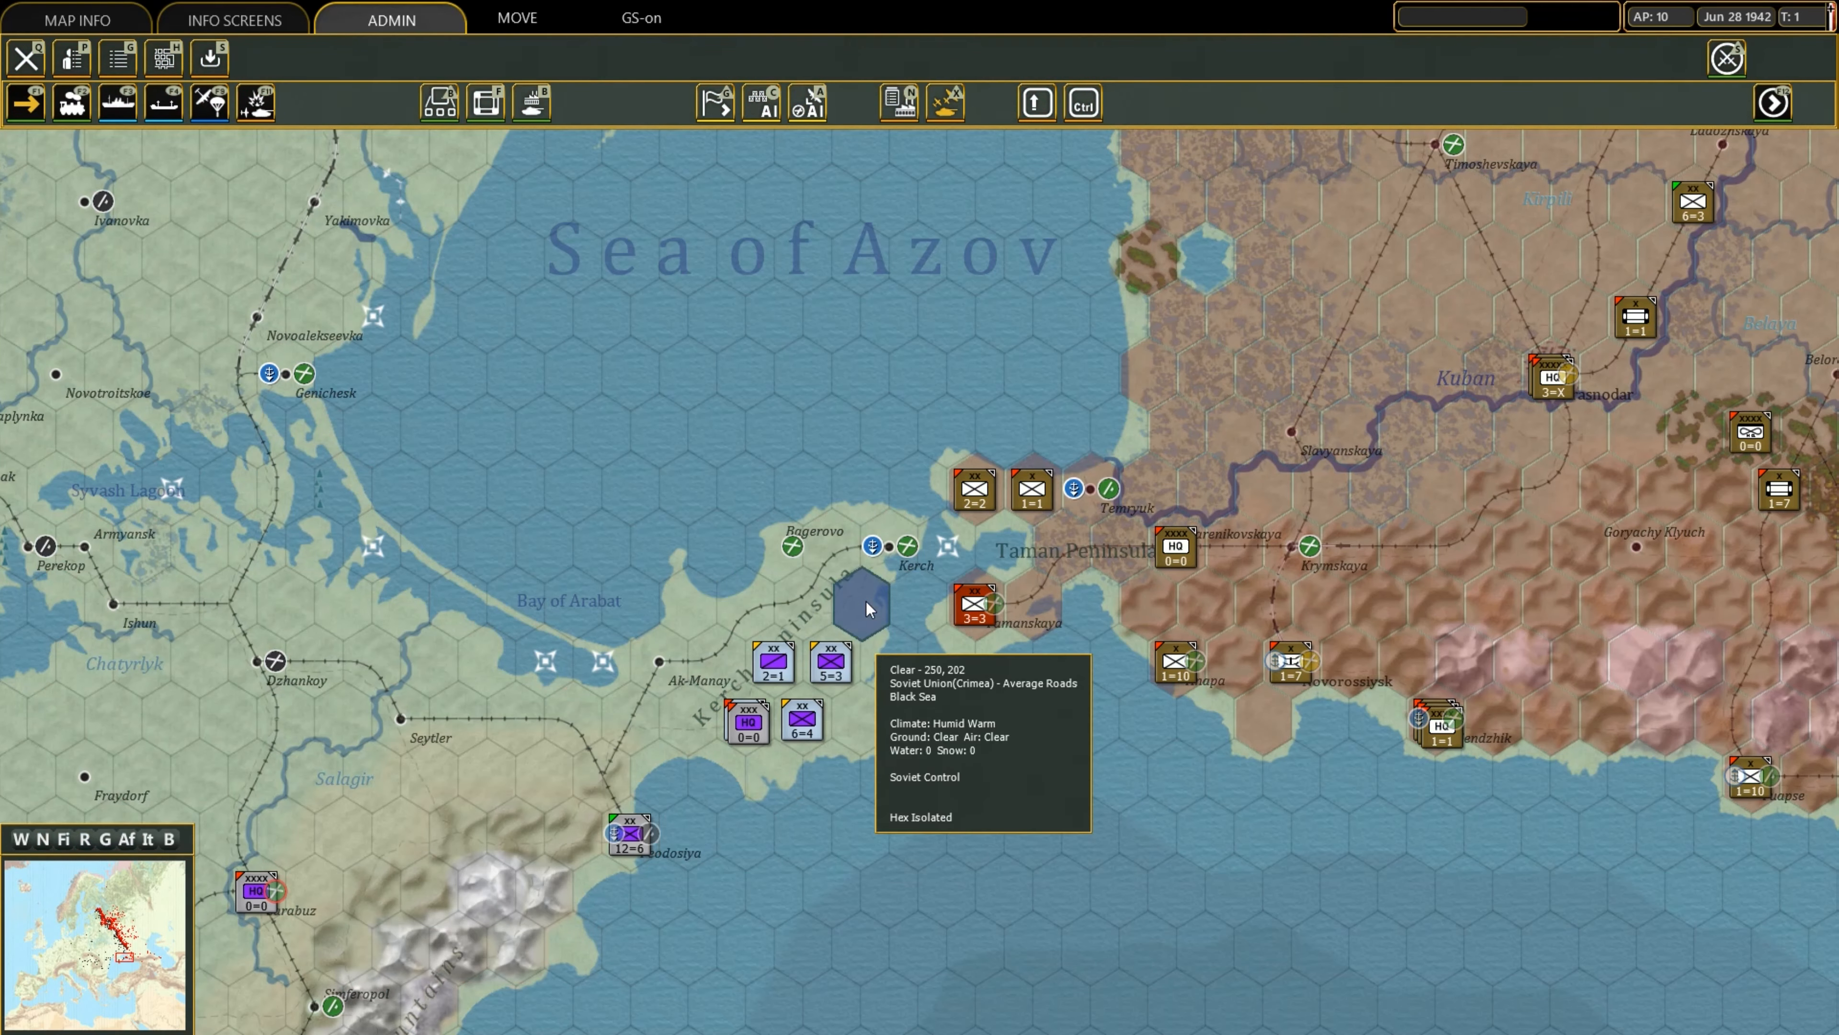
pyautogui.click(907, 657)
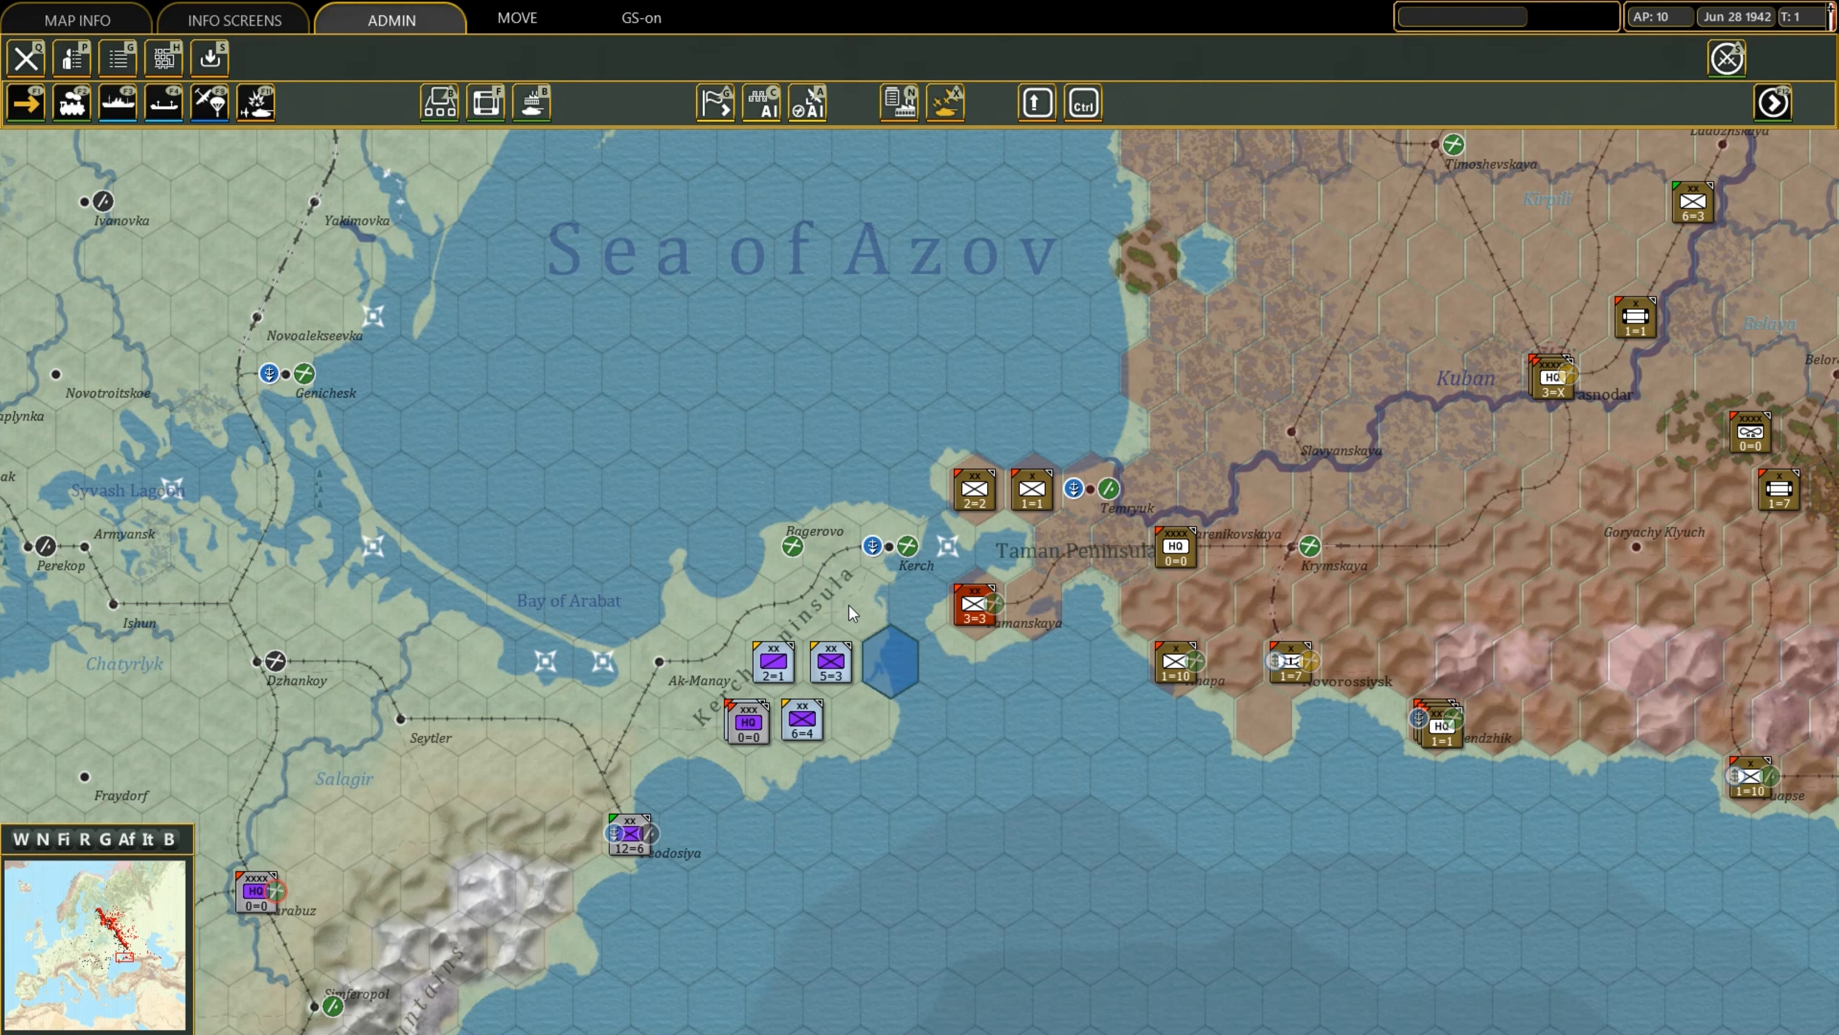
# Return to the map hex edit mode in hex control and pan across the central front.
pyautogui.scroll(-3, 783, 410)
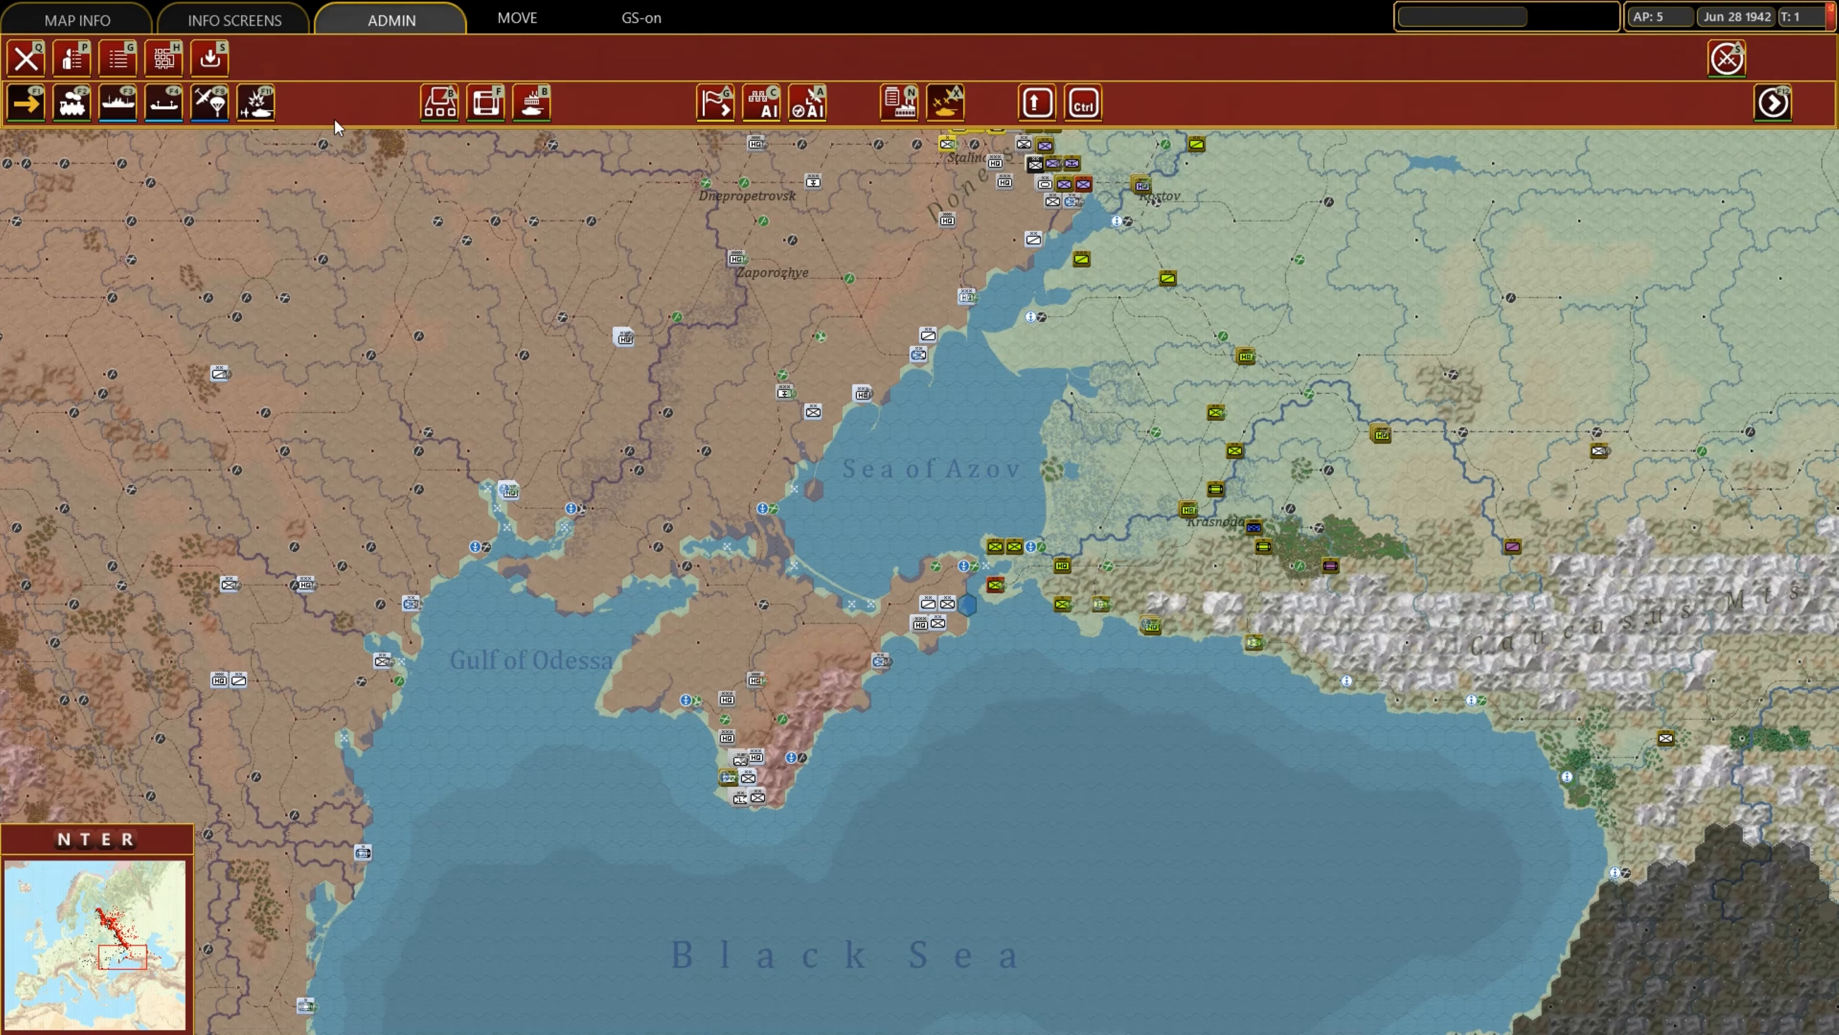
pyautogui.press('e')
pyautogui.moveTo(852, 3)
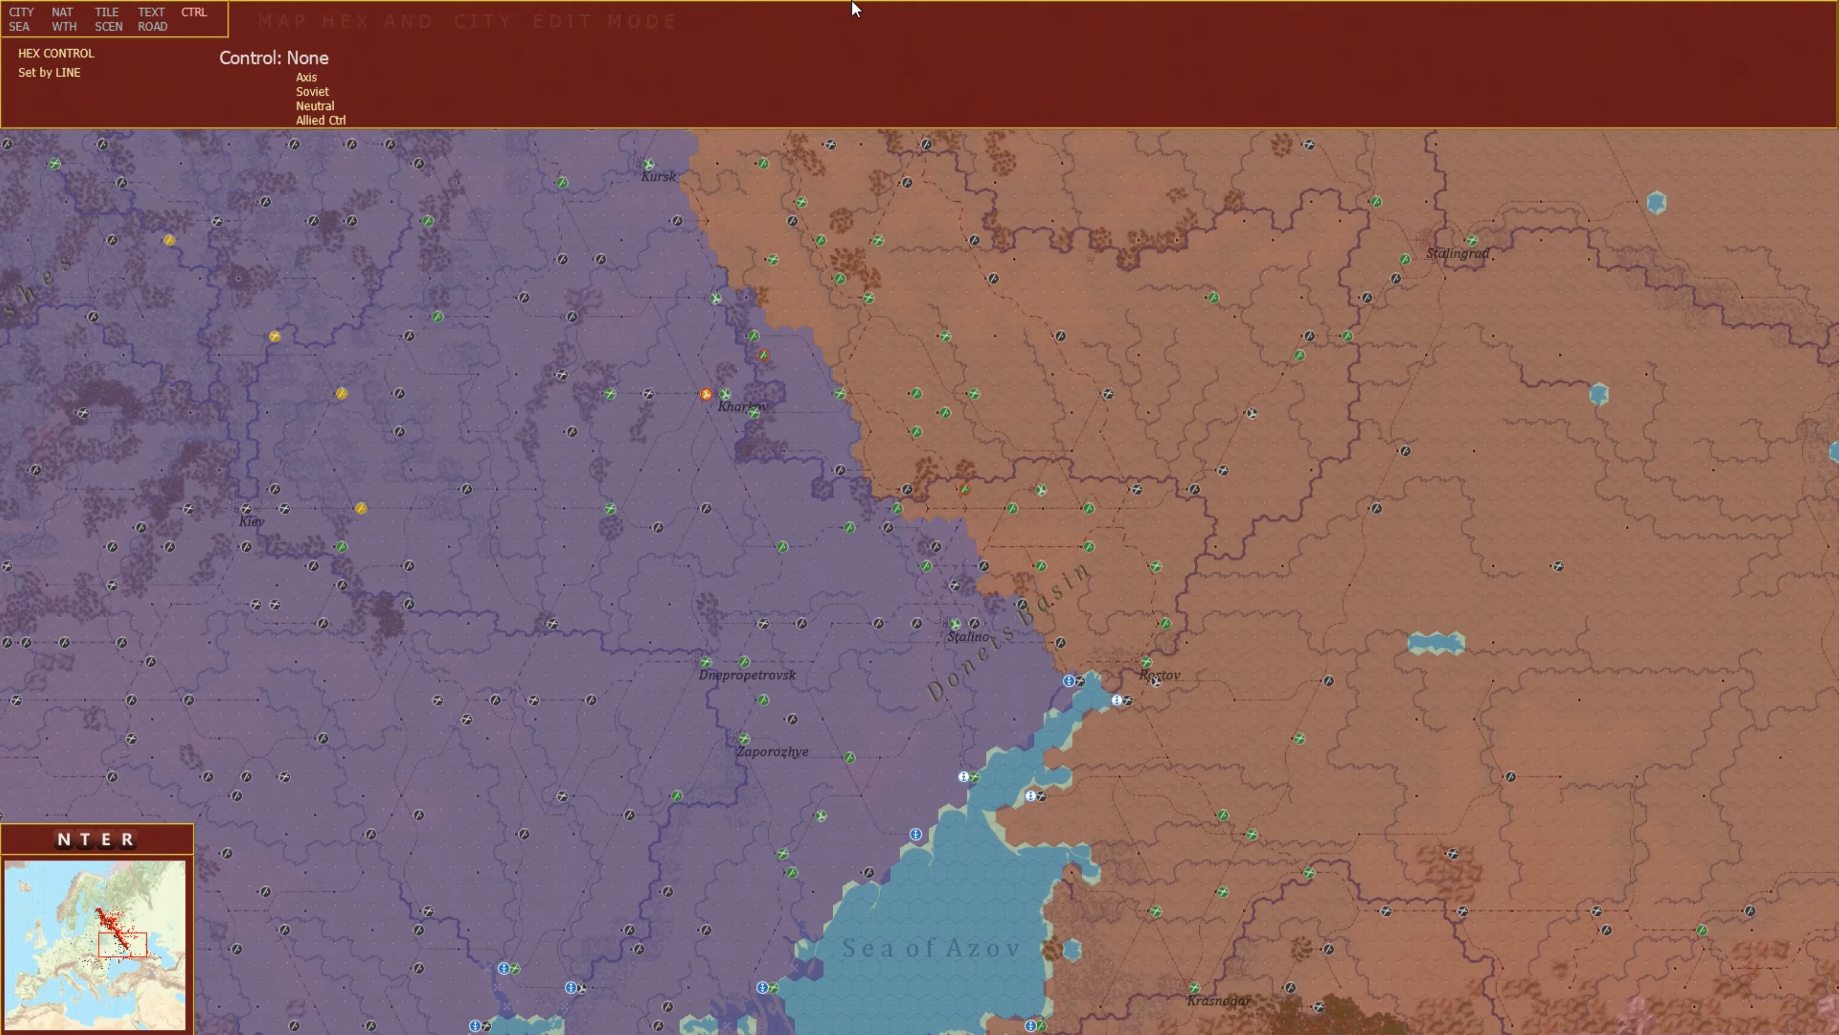
pyautogui.press('Left')
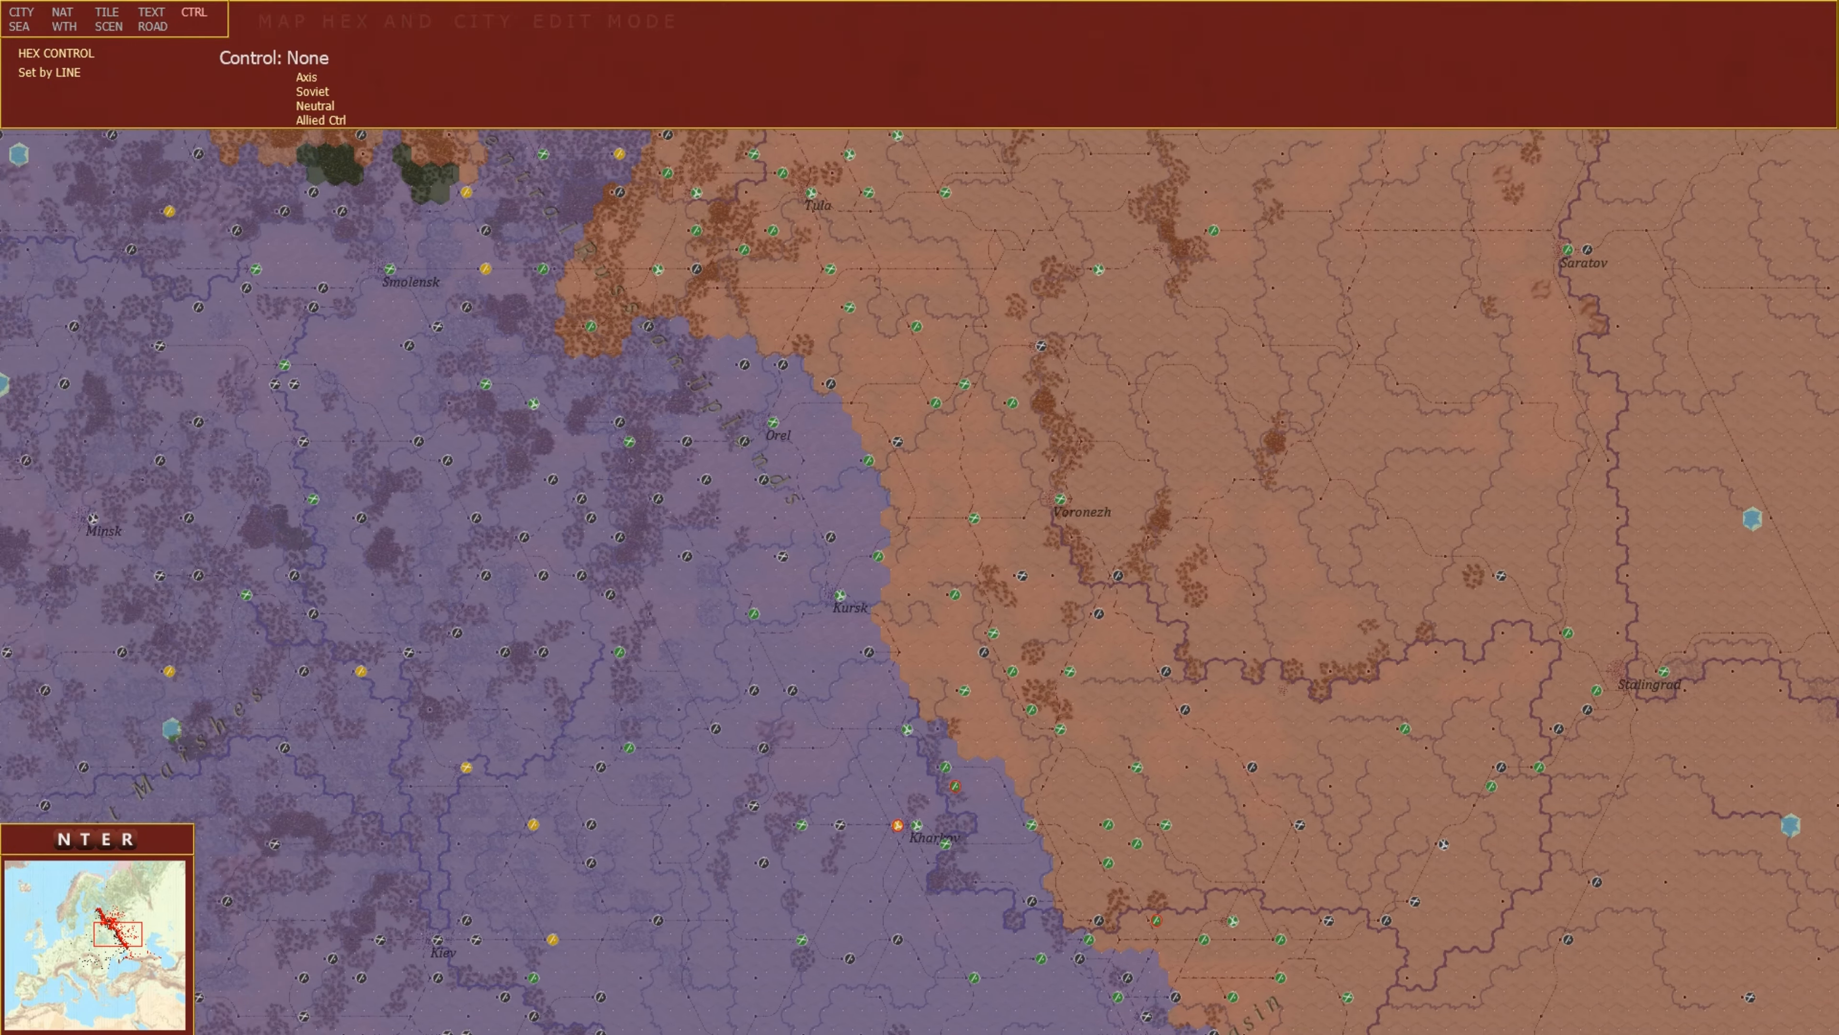
pyautogui.press('Up')
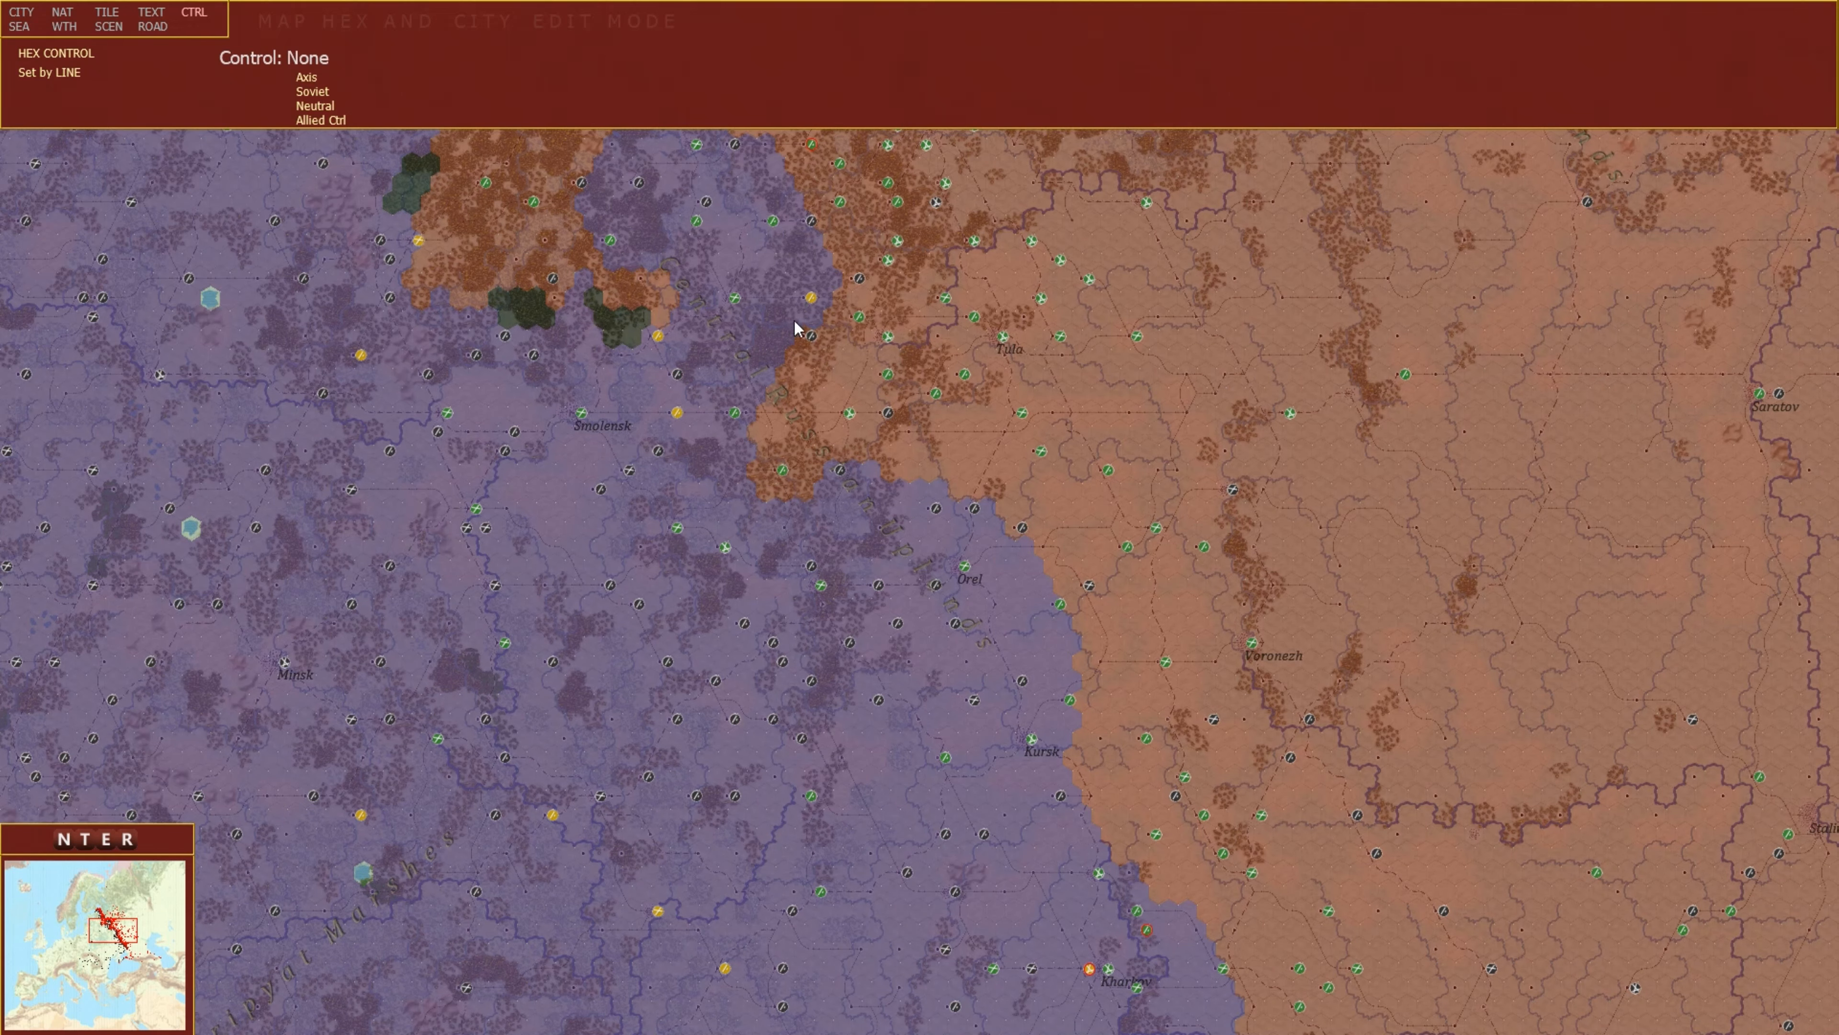
pyautogui.press('Down')
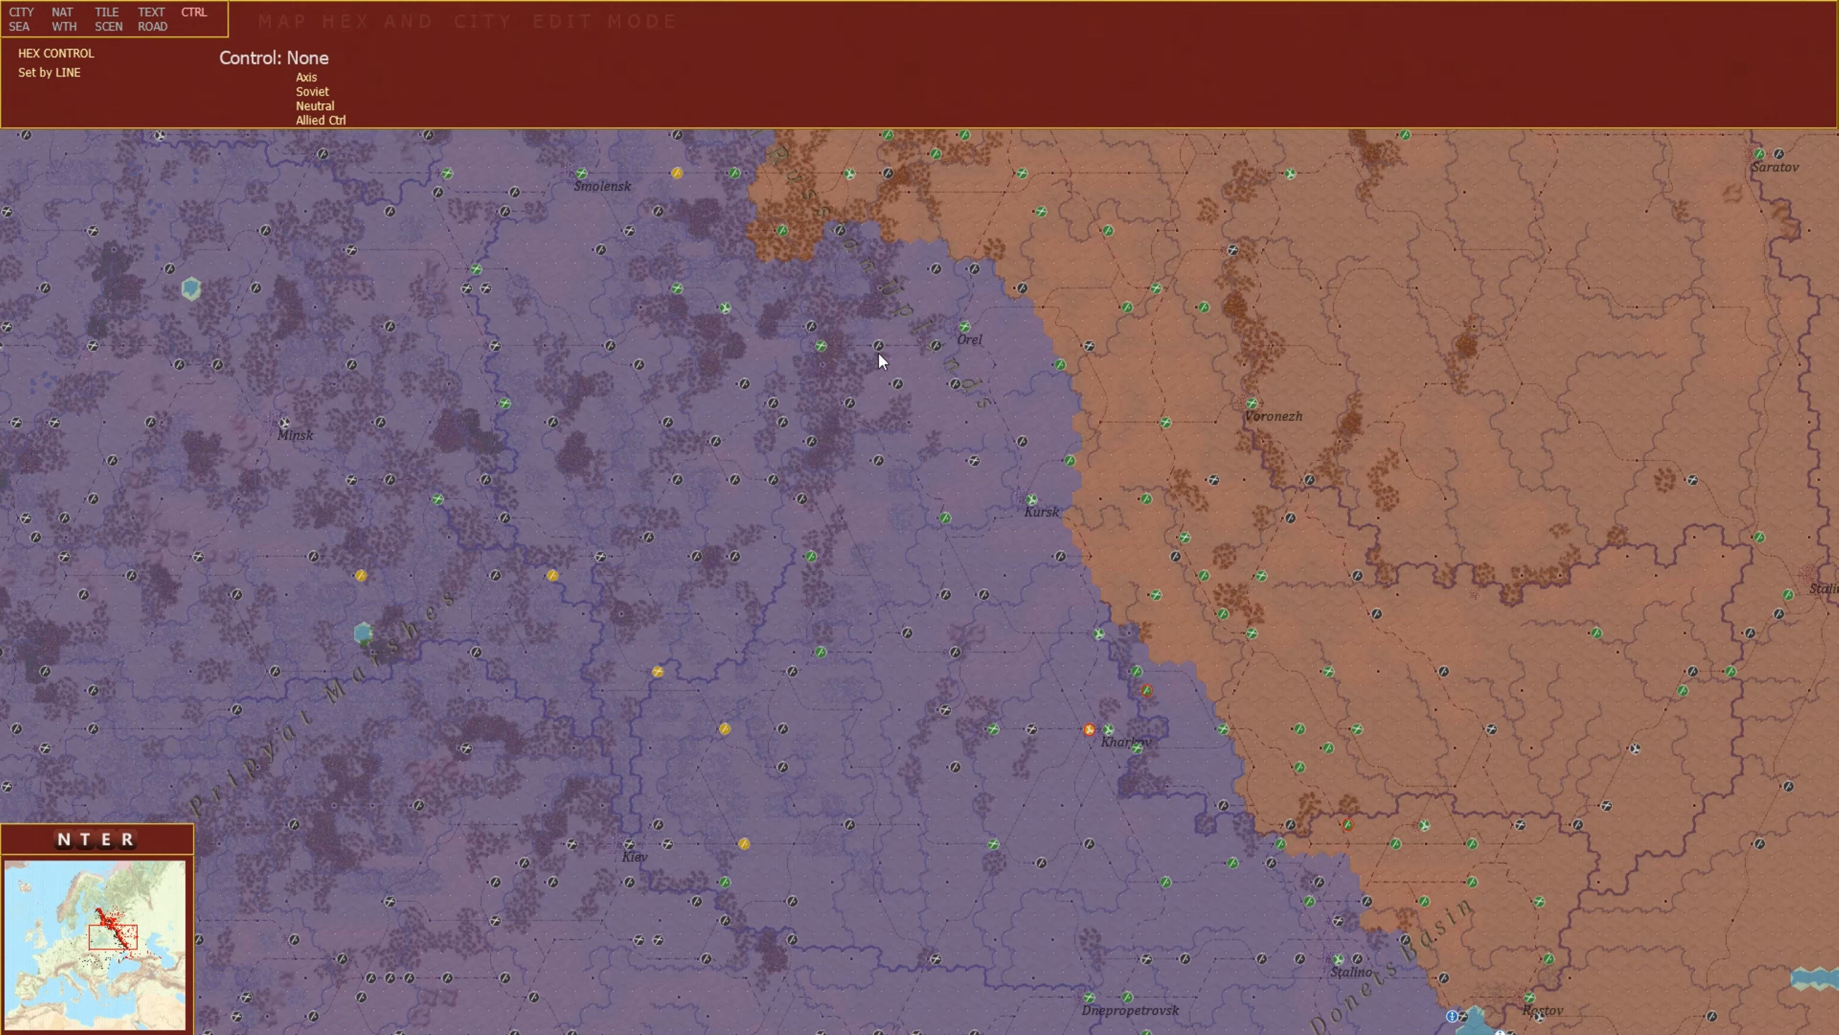
pyautogui.moveTo(878, 354)
pyautogui.moveTo(197, 2)
pyautogui.moveTo(1299, 2)
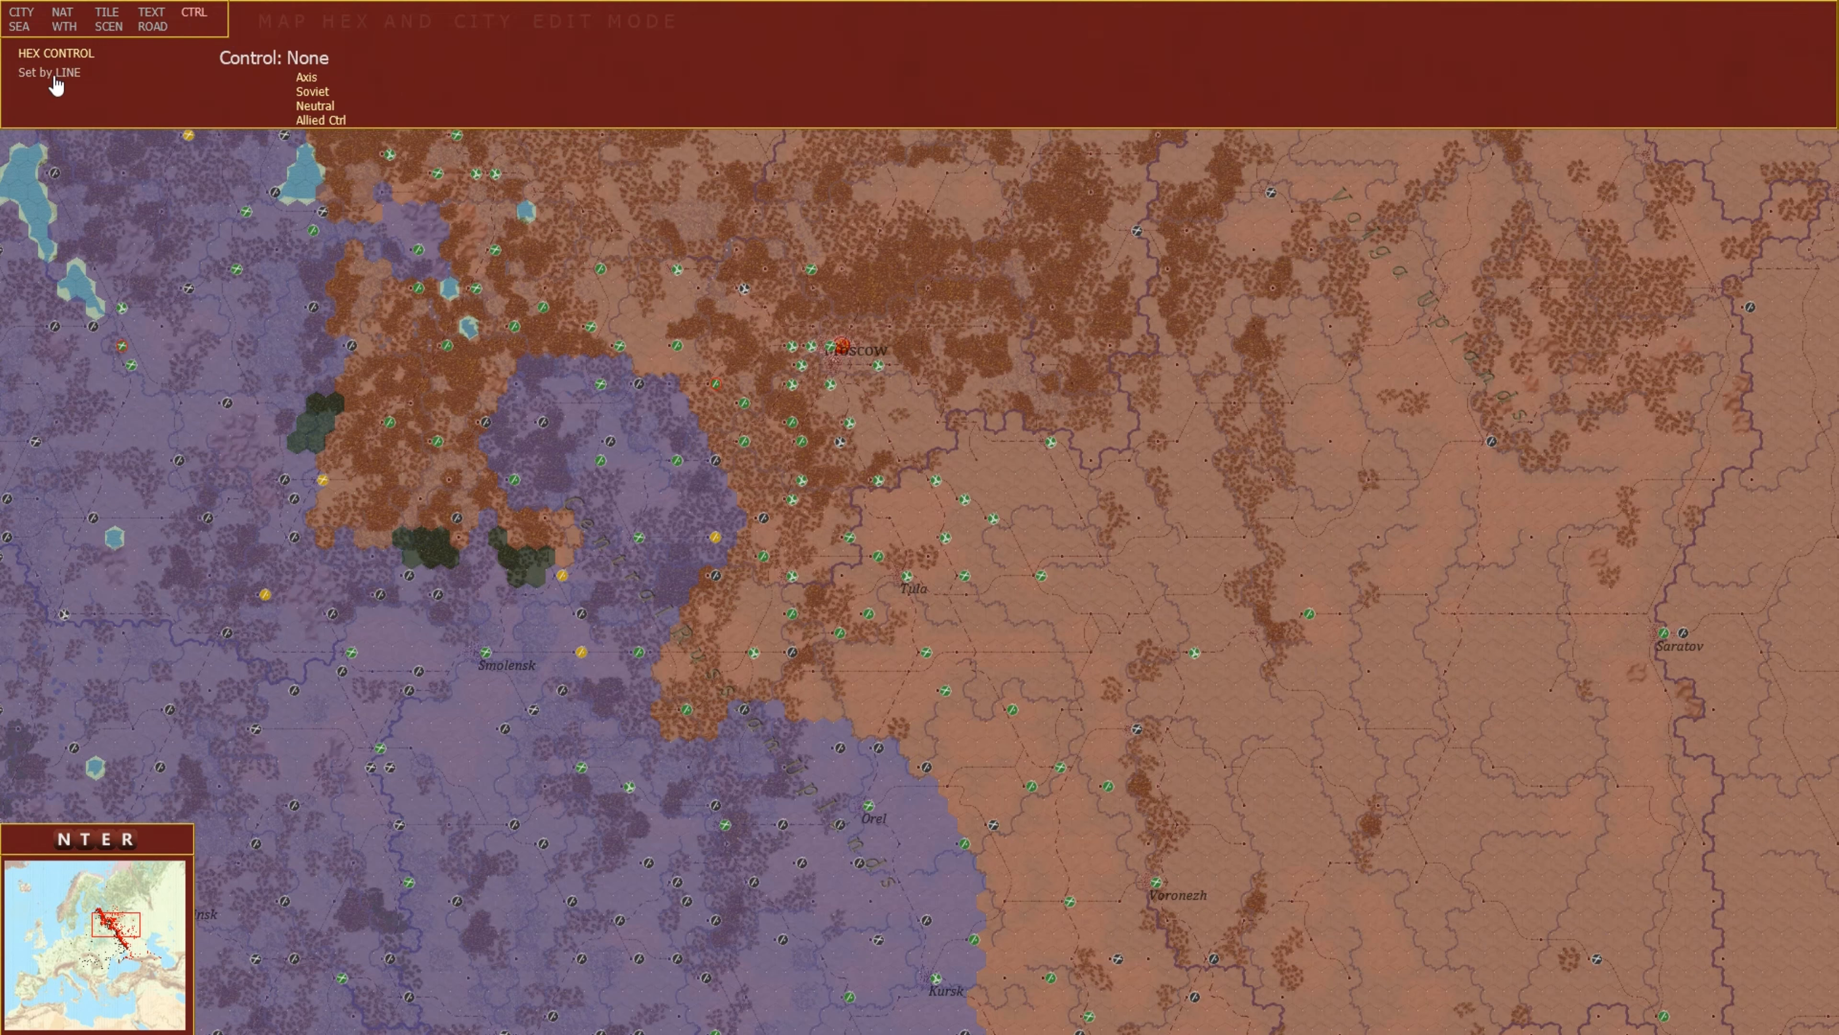
# Pick Axis control with set-by-line and assign it to lines of hexes from Medyn and Tarutino toward Tarusa.
pyautogui.scroll(3, 869, 521)
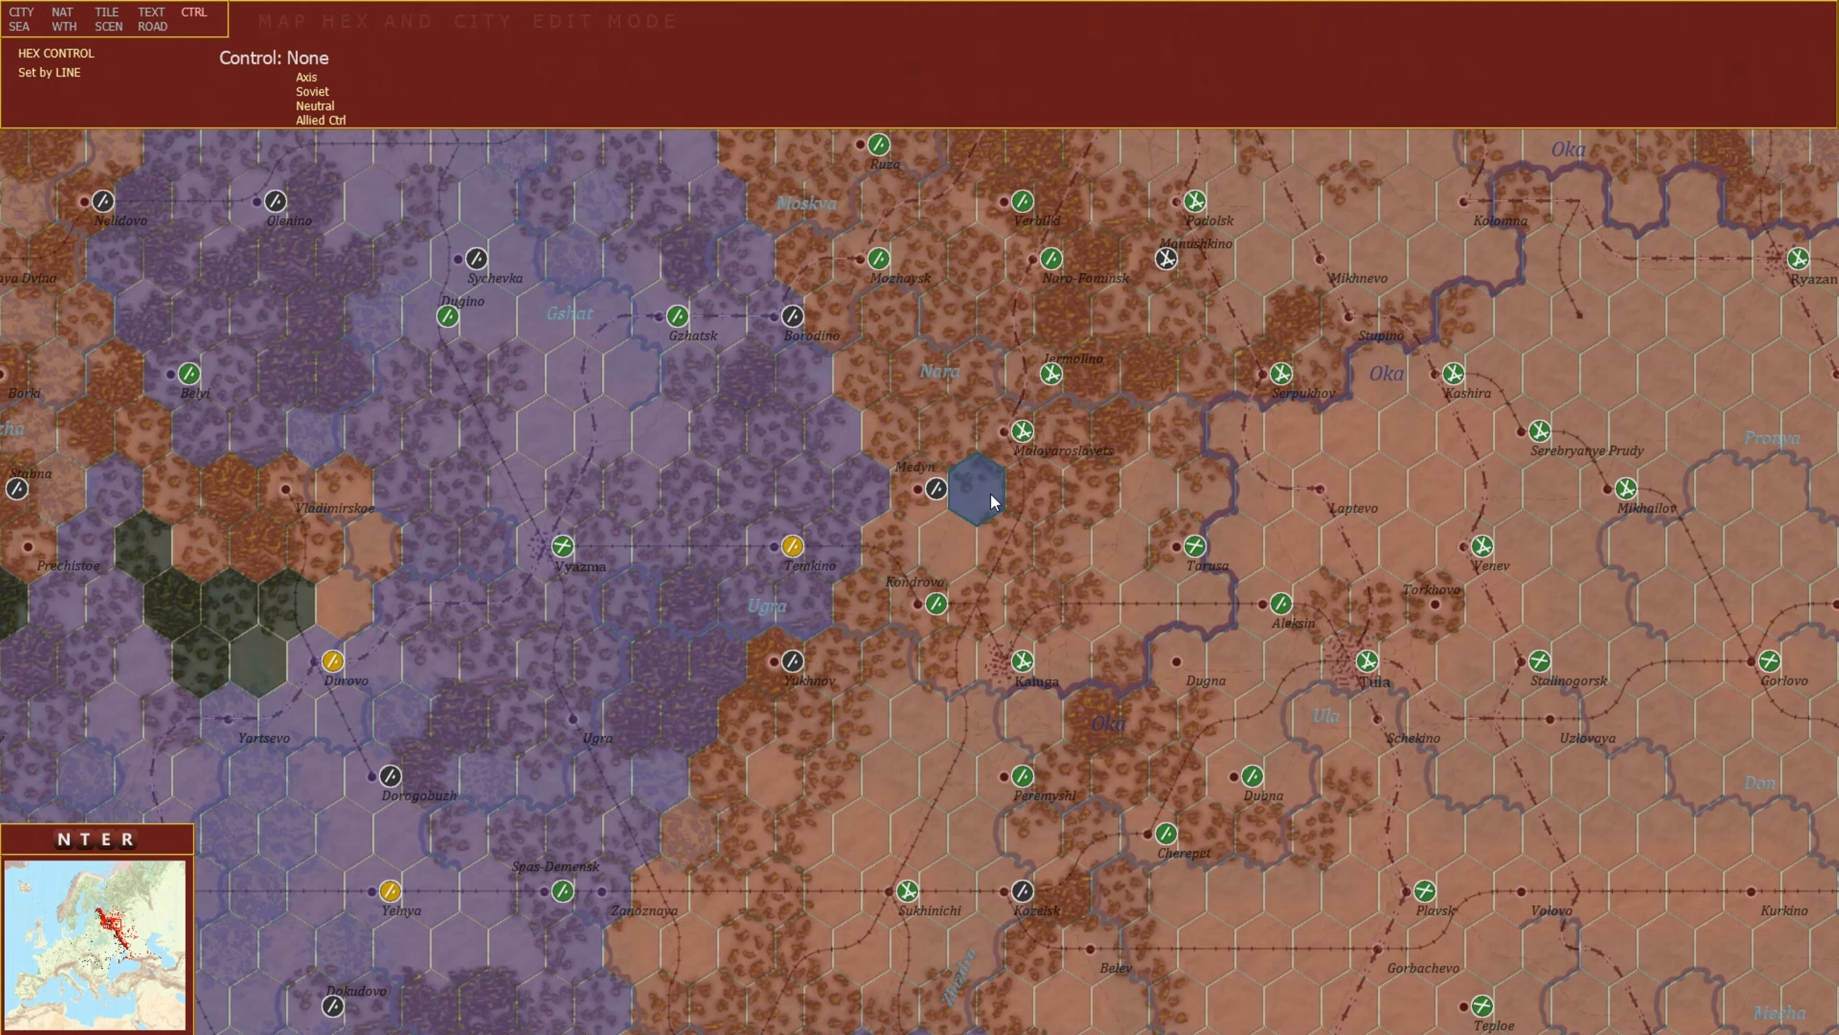
pyautogui.click(65, 75)
pyautogui.click(71, 76)
pyautogui.click(306, 77)
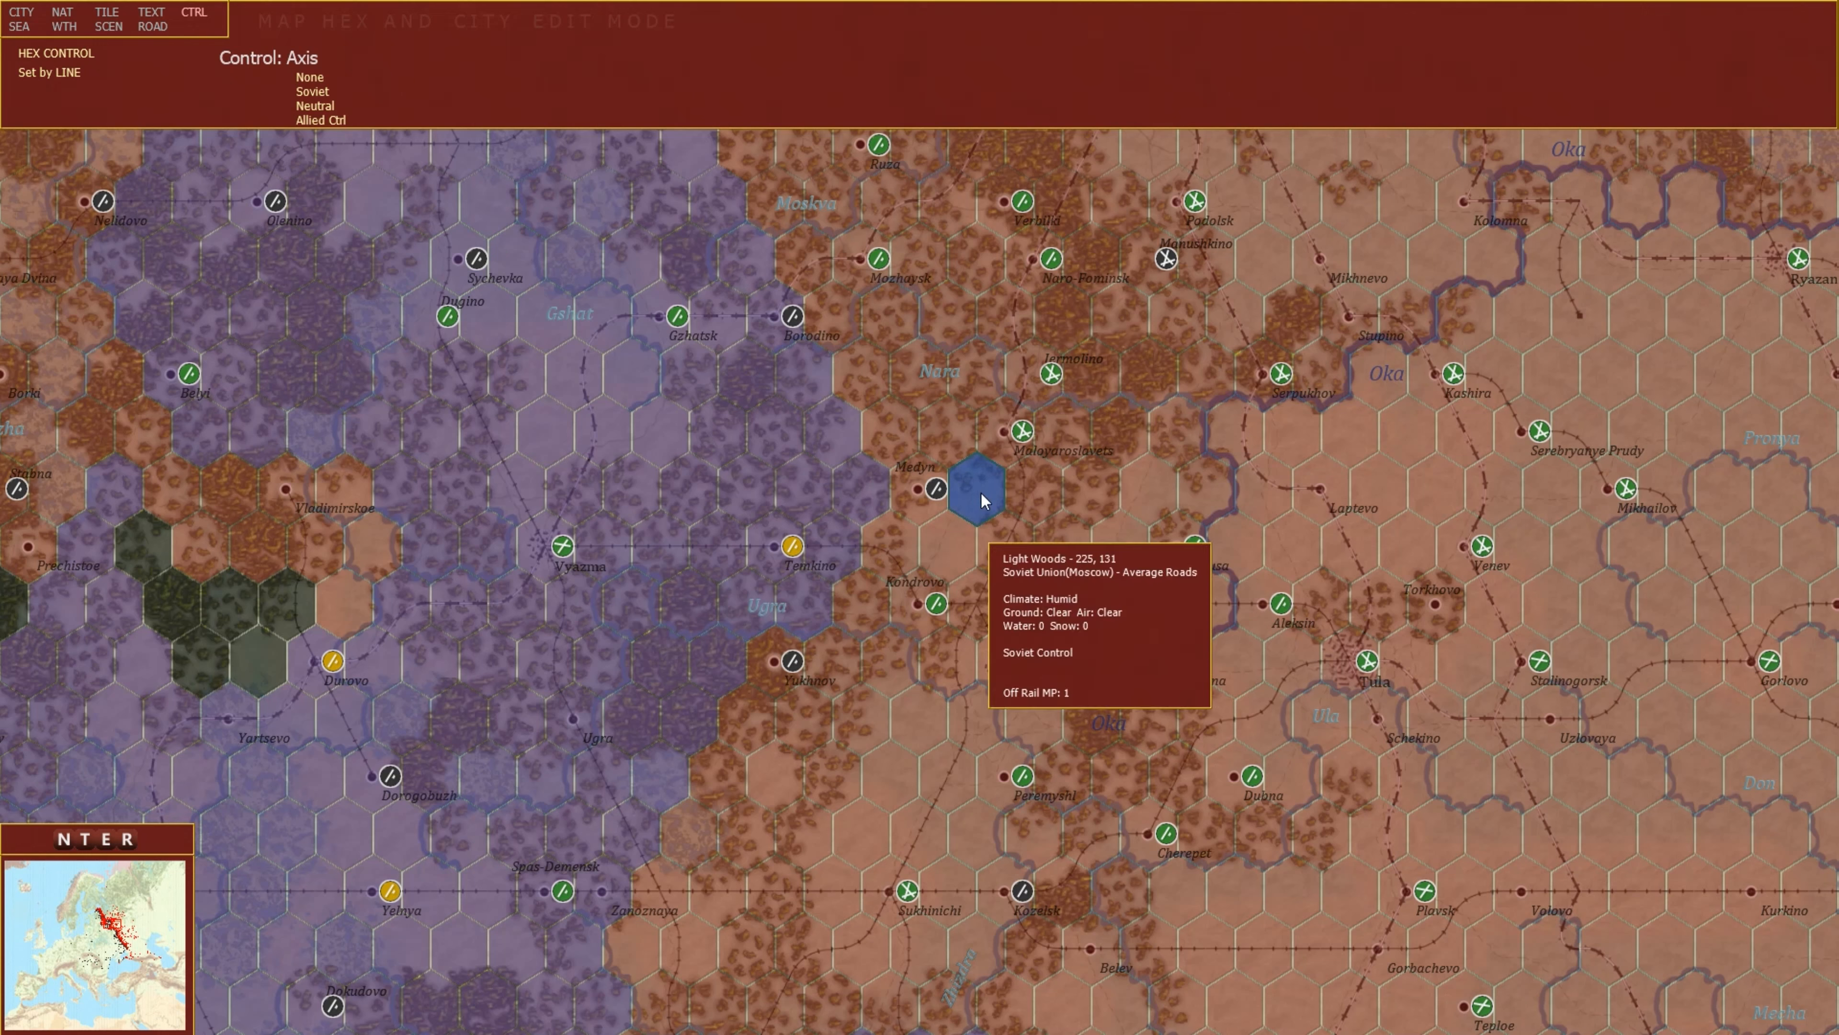
pyautogui.click(920, 492)
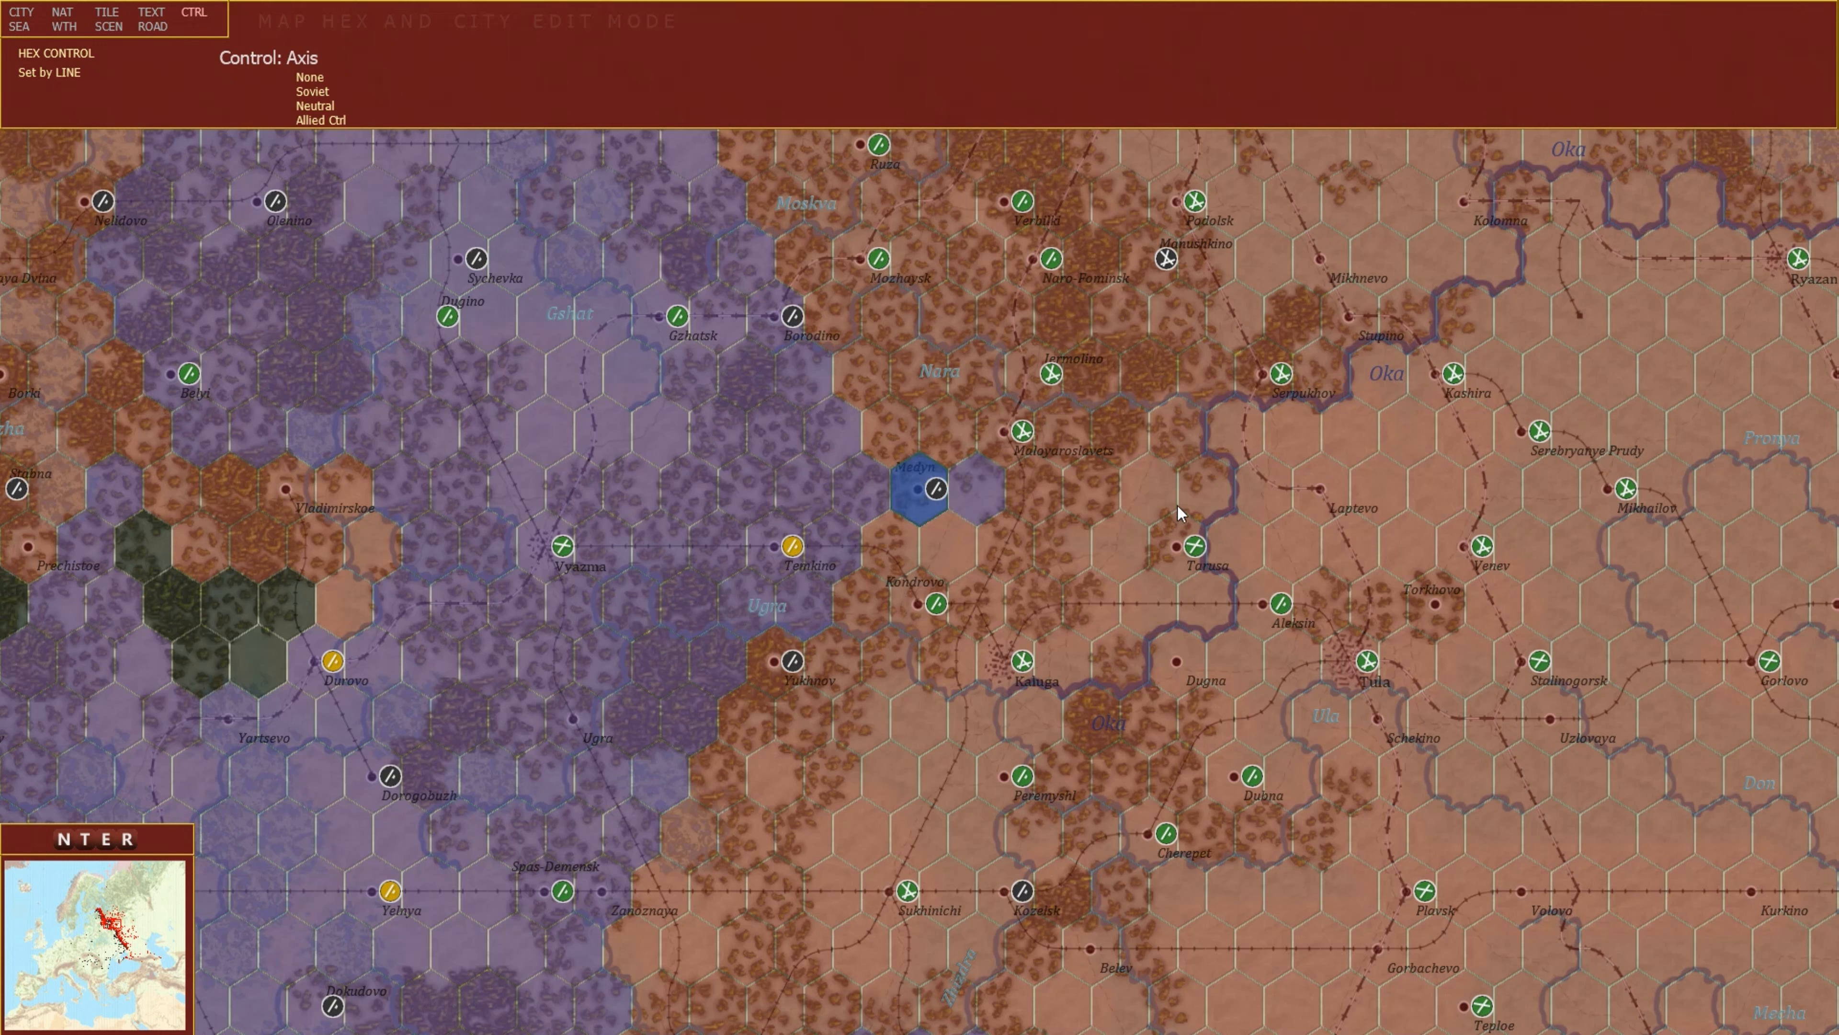
pyautogui.click(1222, 497)
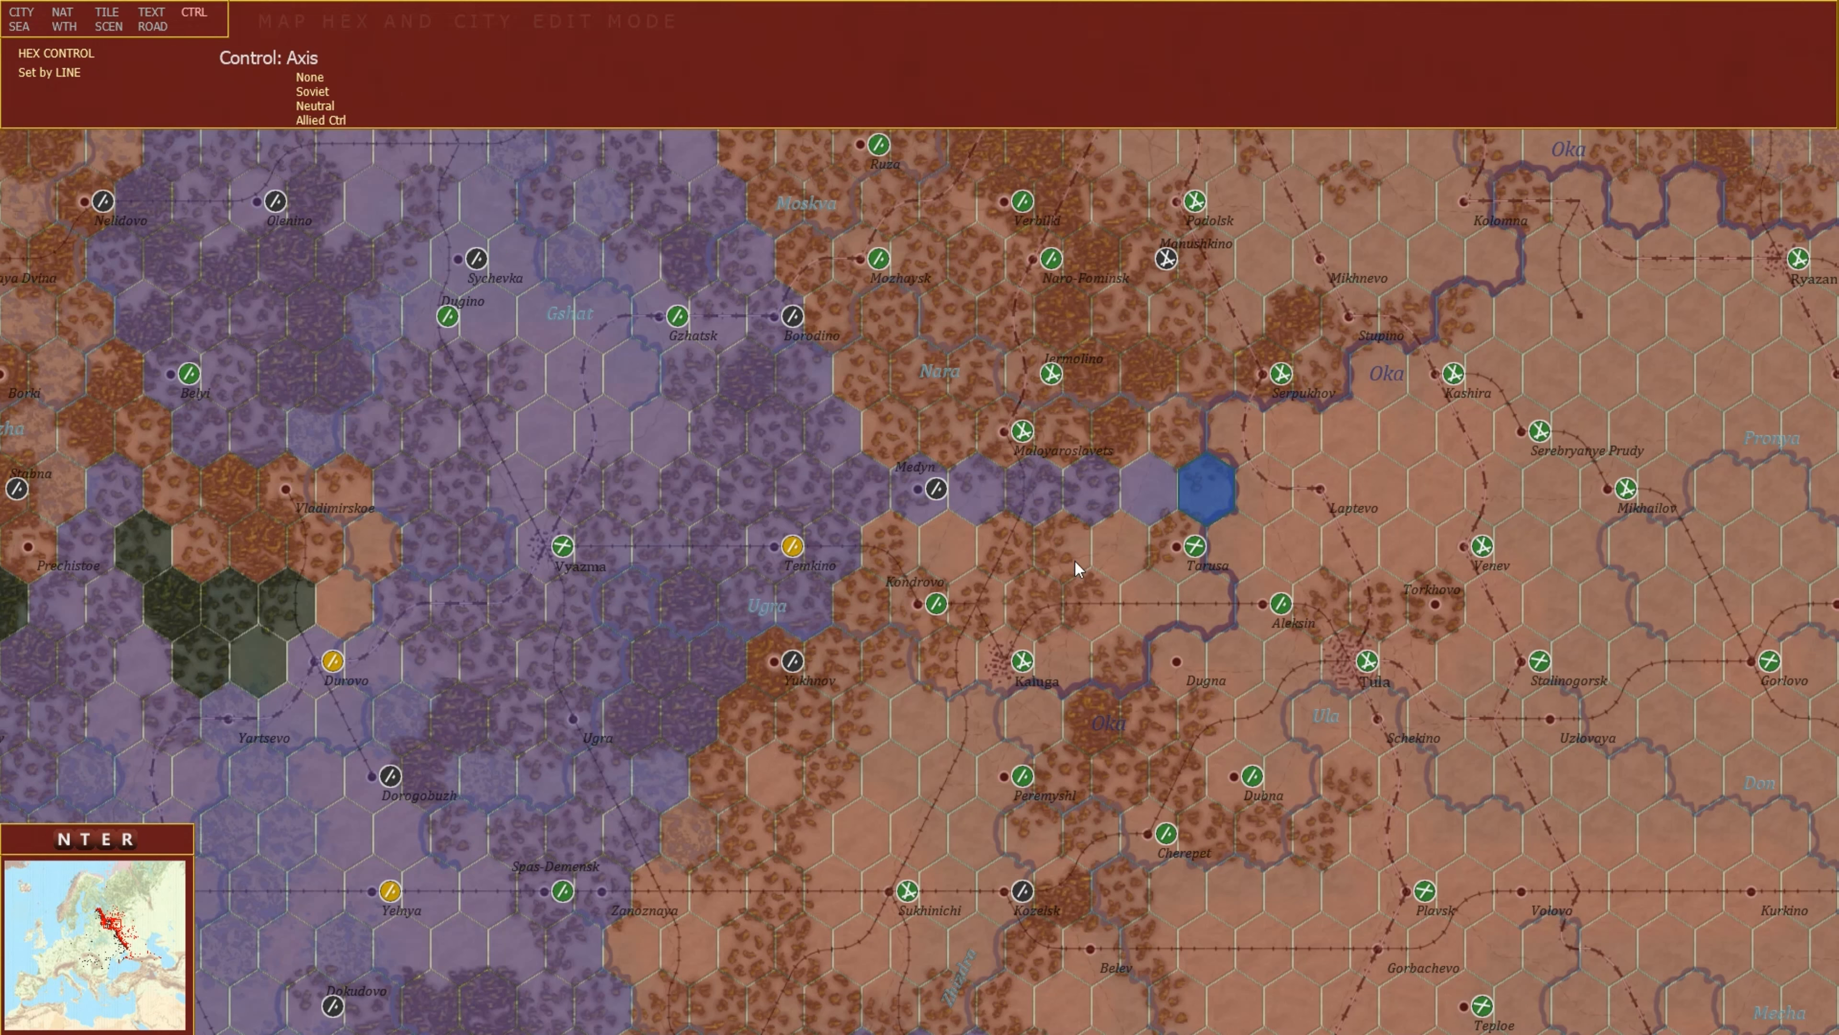
pyautogui.click(1171, 552)
pyautogui.click(844, 540)
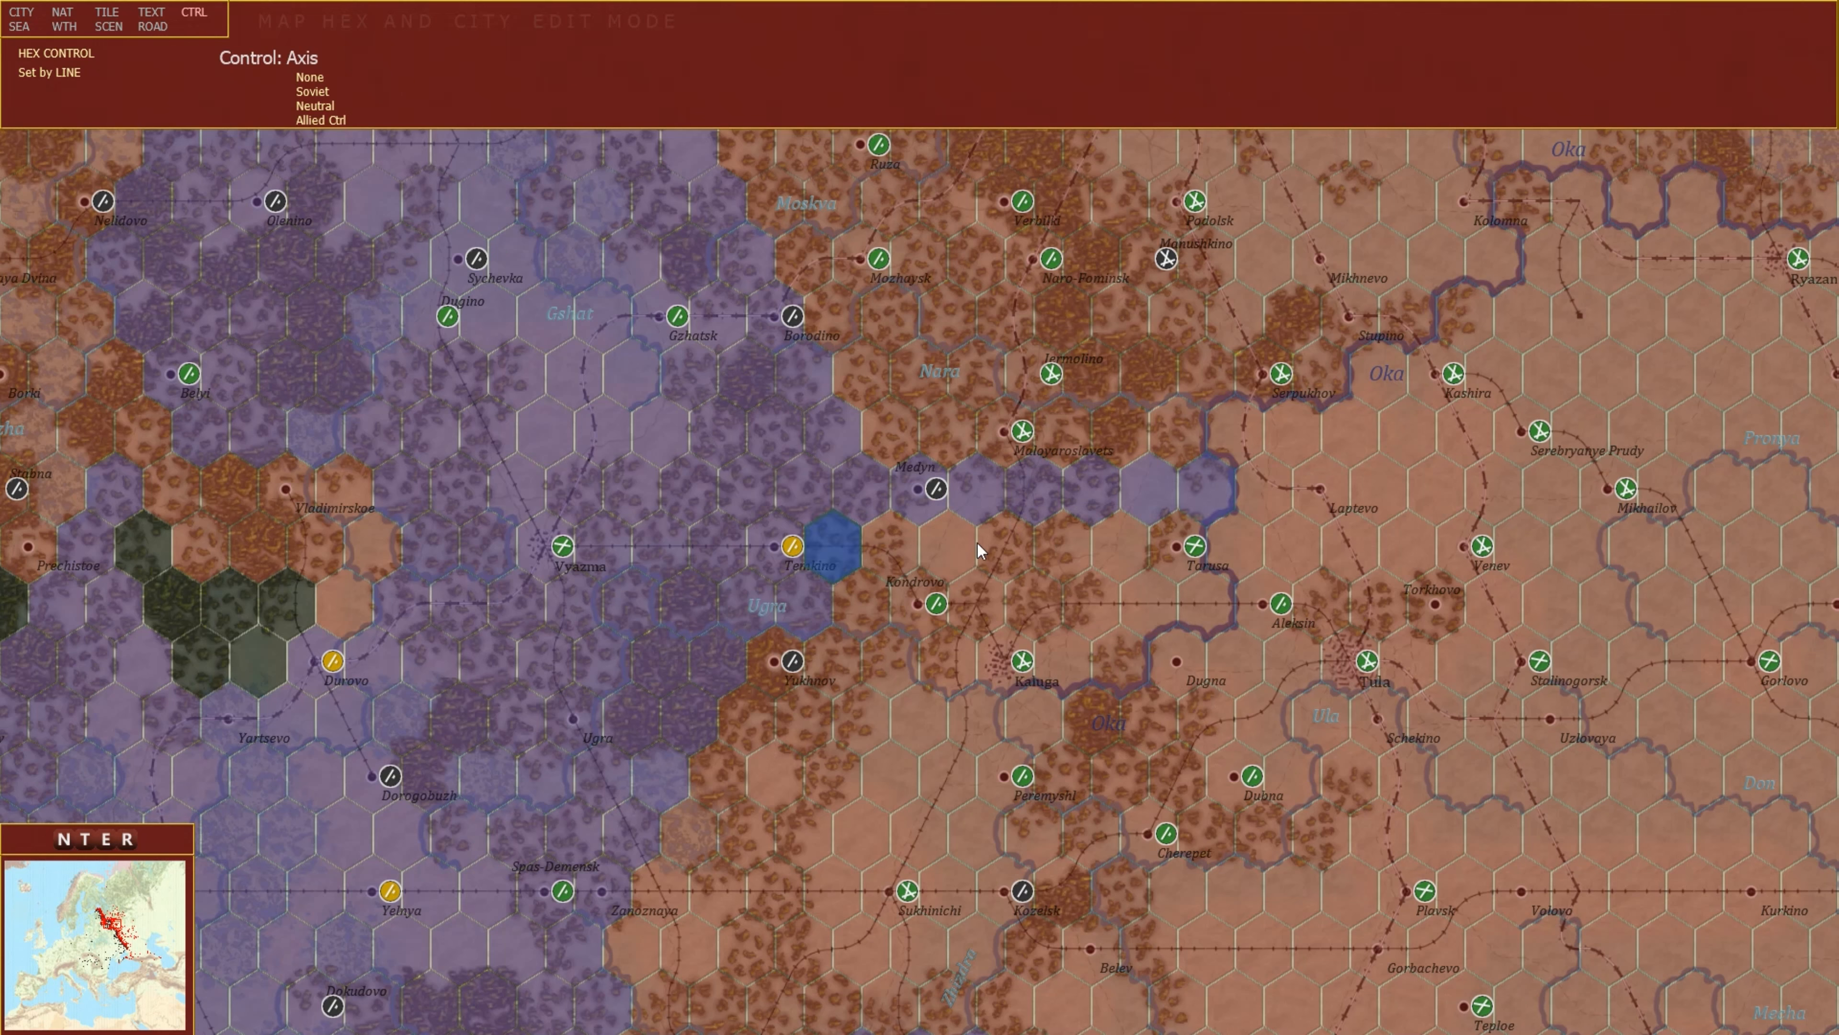
pyautogui.click(1128, 544)
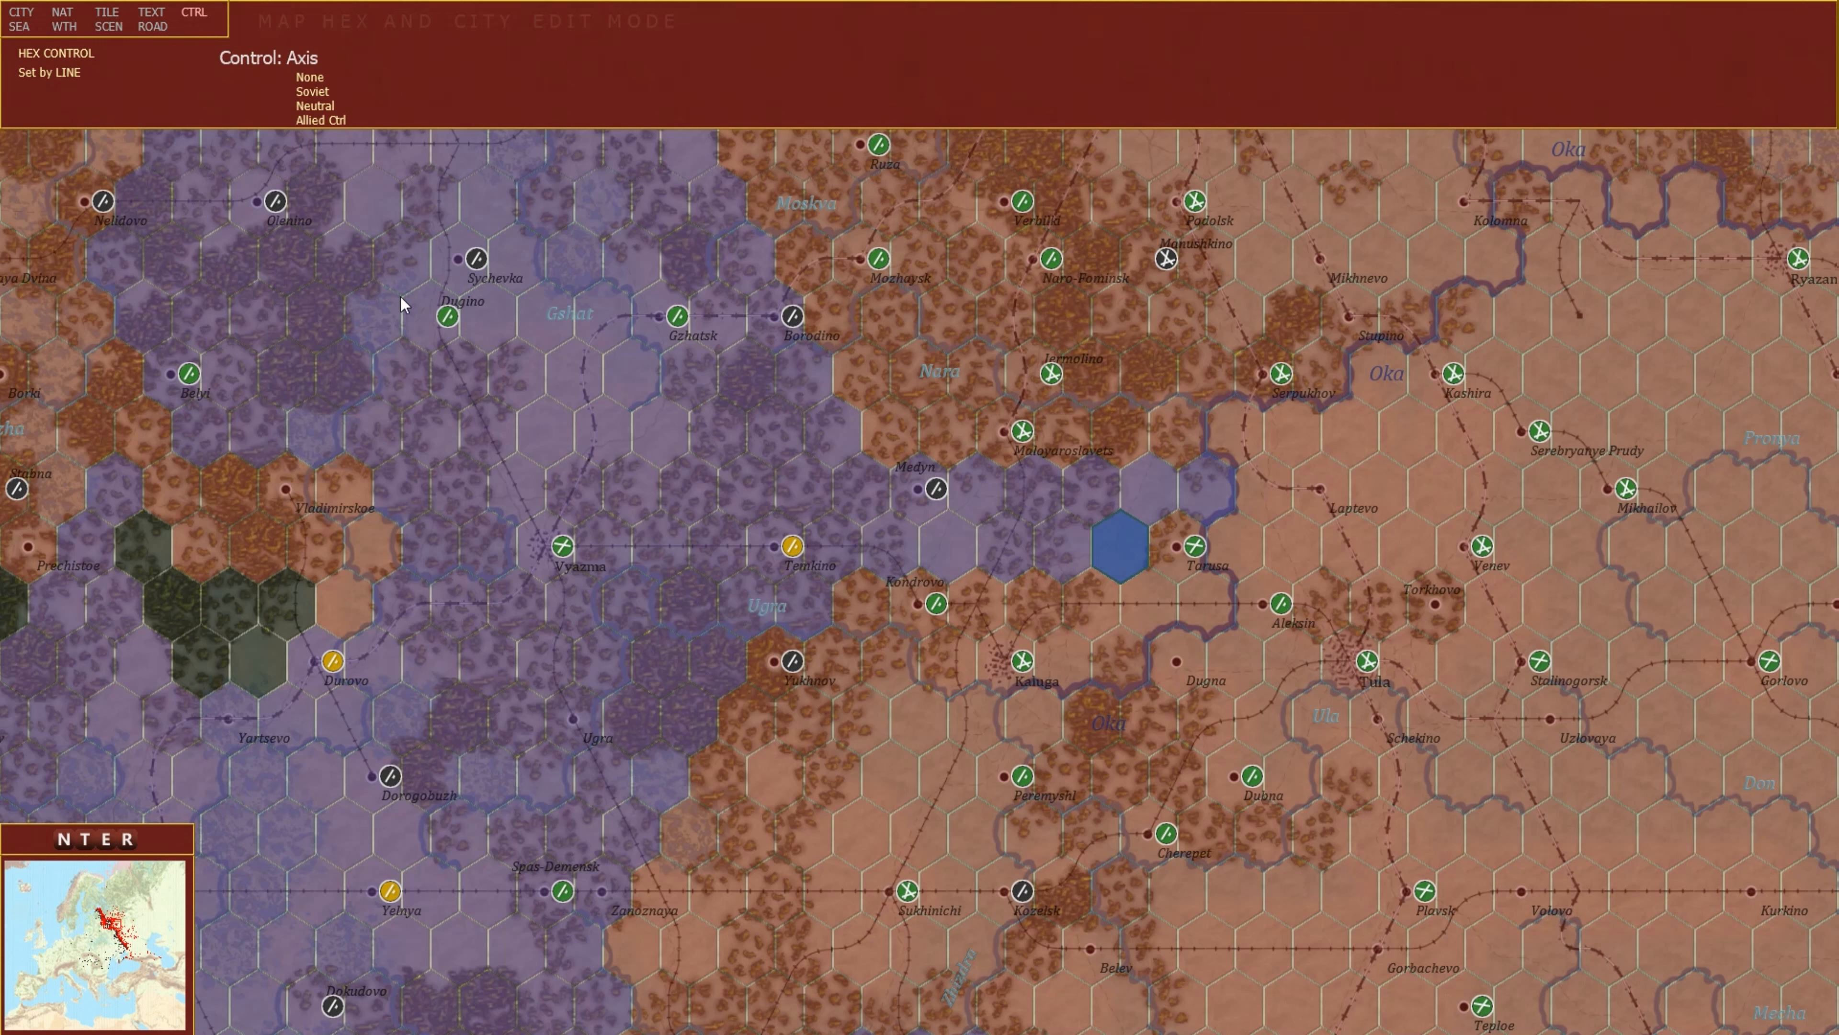
# Switch to set-by-square and give Axis control to a block of hexes from Tarutino down past Kaluga.
pyautogui.click(45, 74)
pyautogui.click(860, 544)
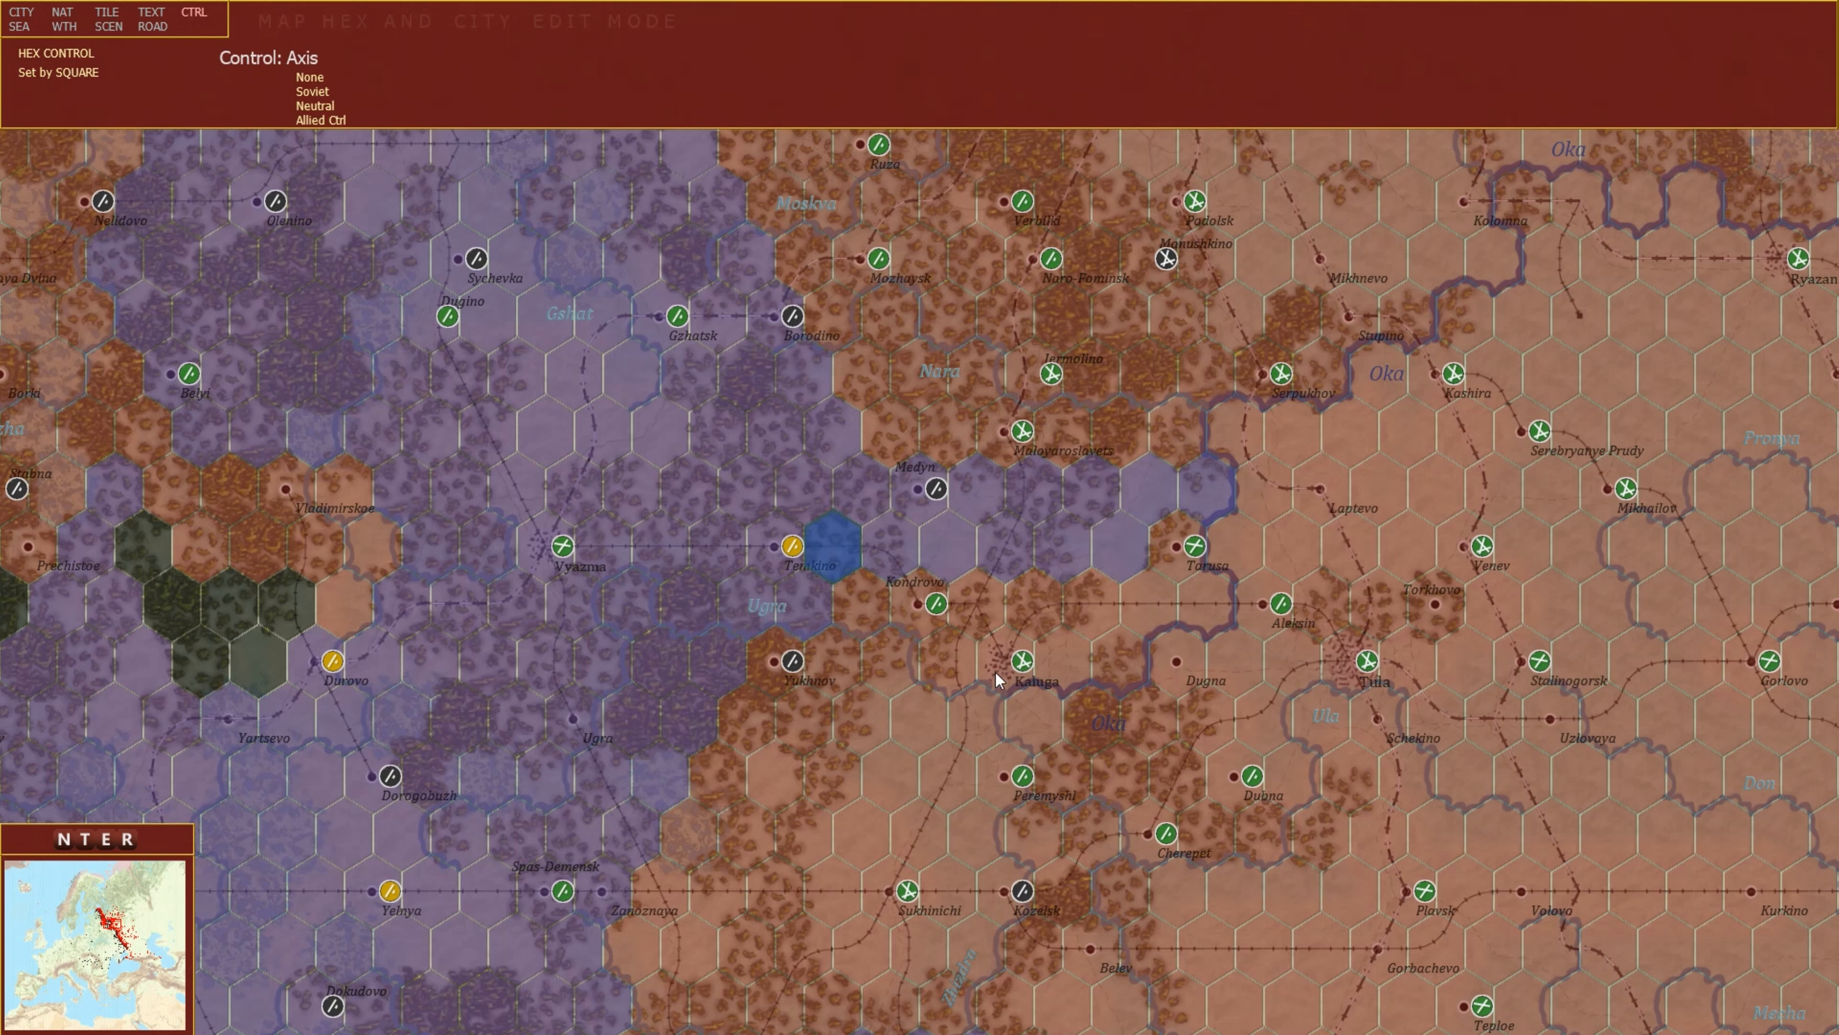
pyautogui.click(1098, 732)
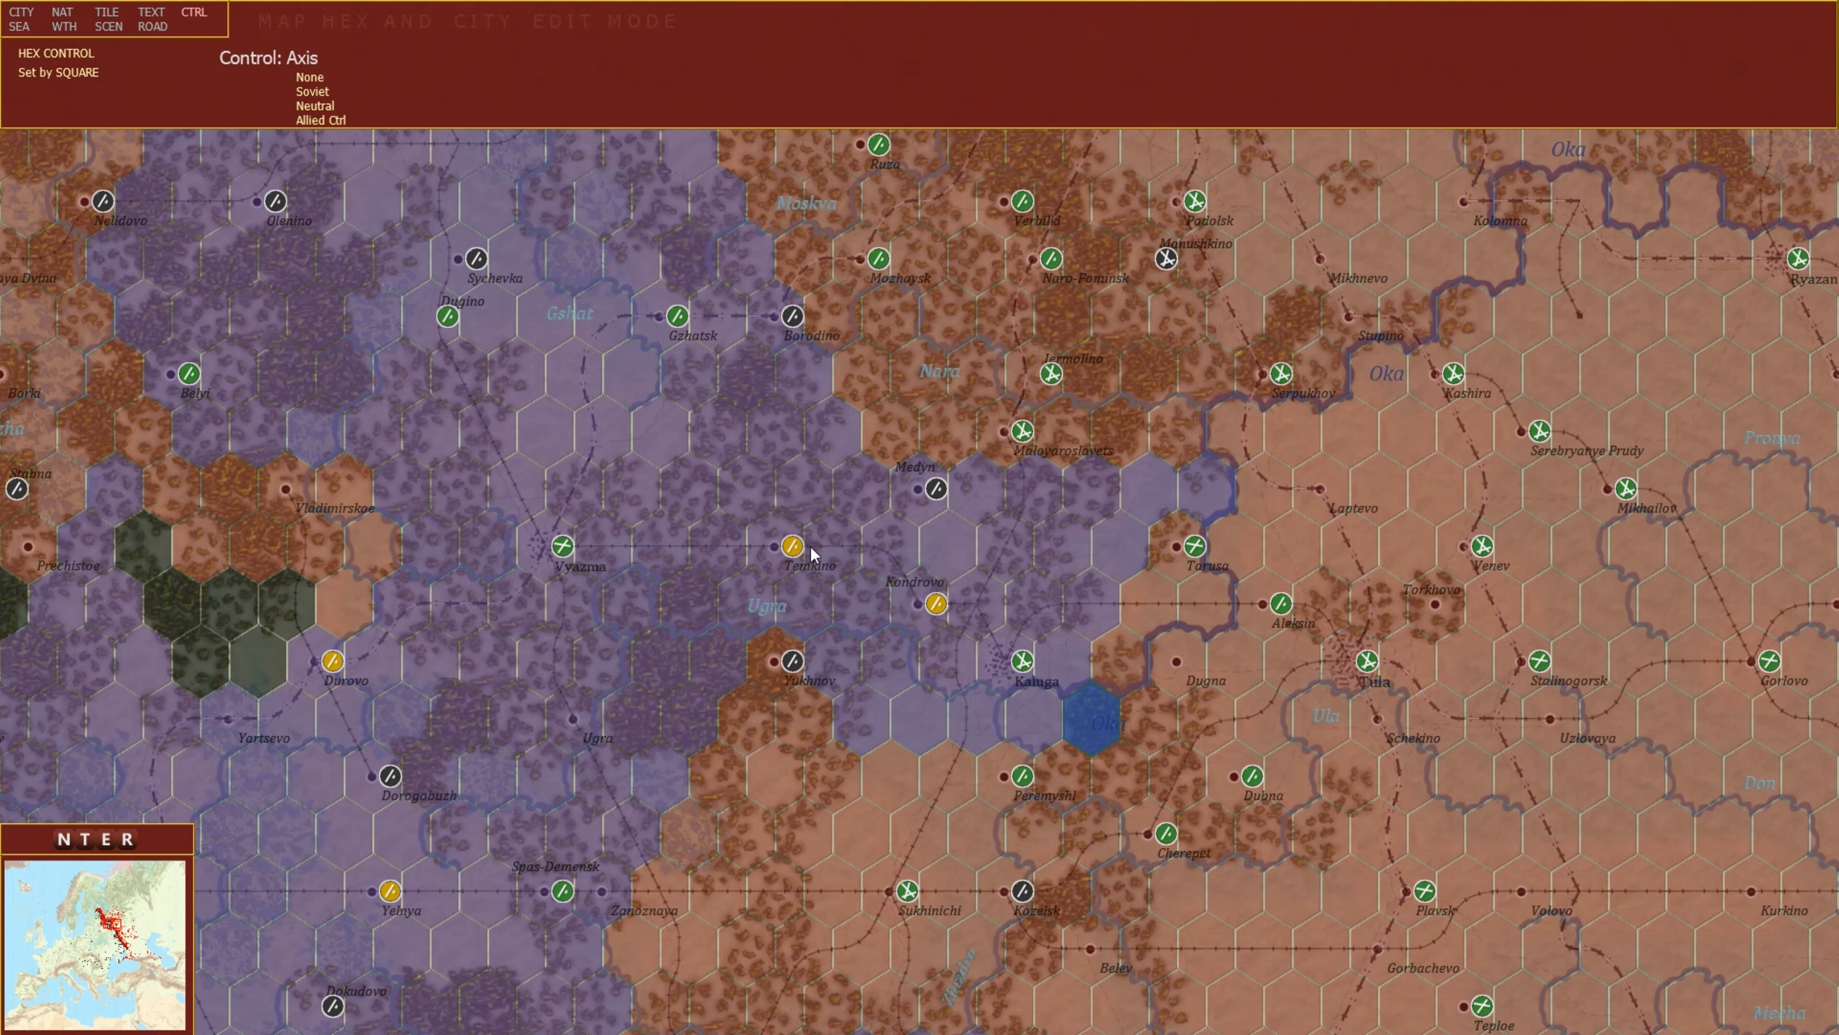
pyautogui.moveTo(1068, 543)
# Switch the editor to sea zone mode, then weather zone mode, and zoom out over the region.
pyautogui.click(20, 29)
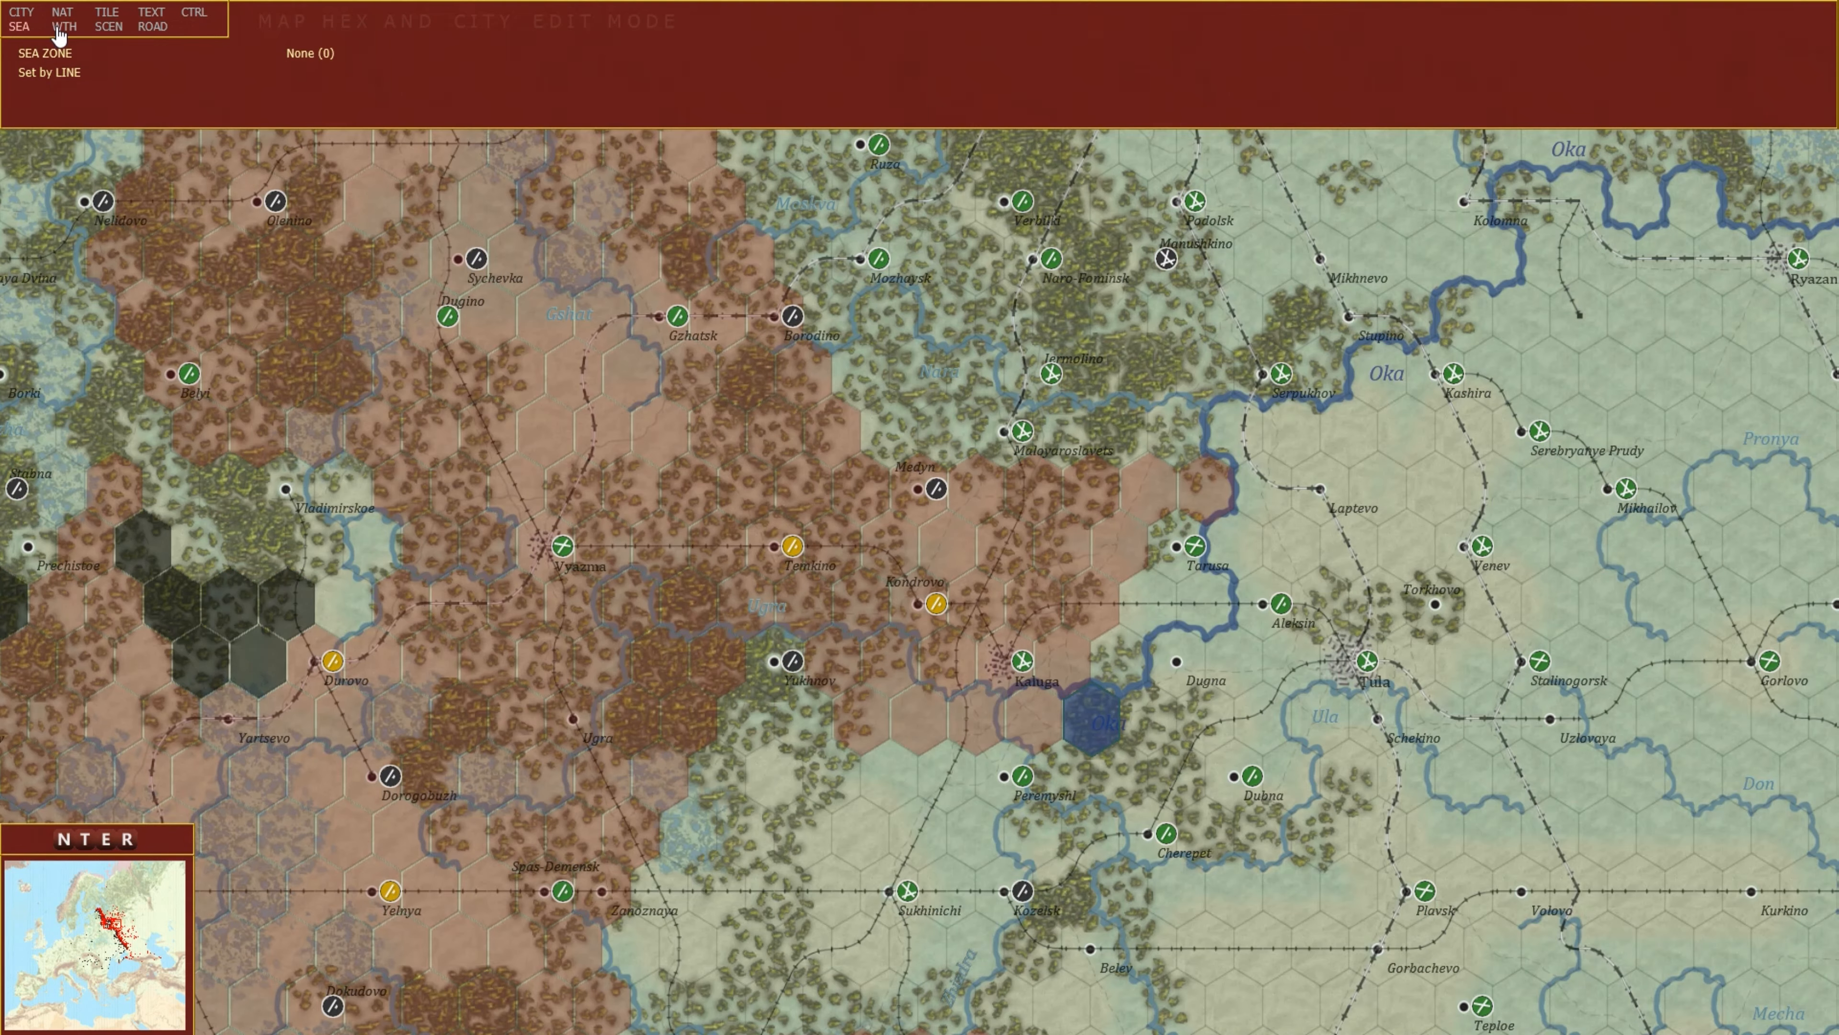
pyautogui.click(58, 28)
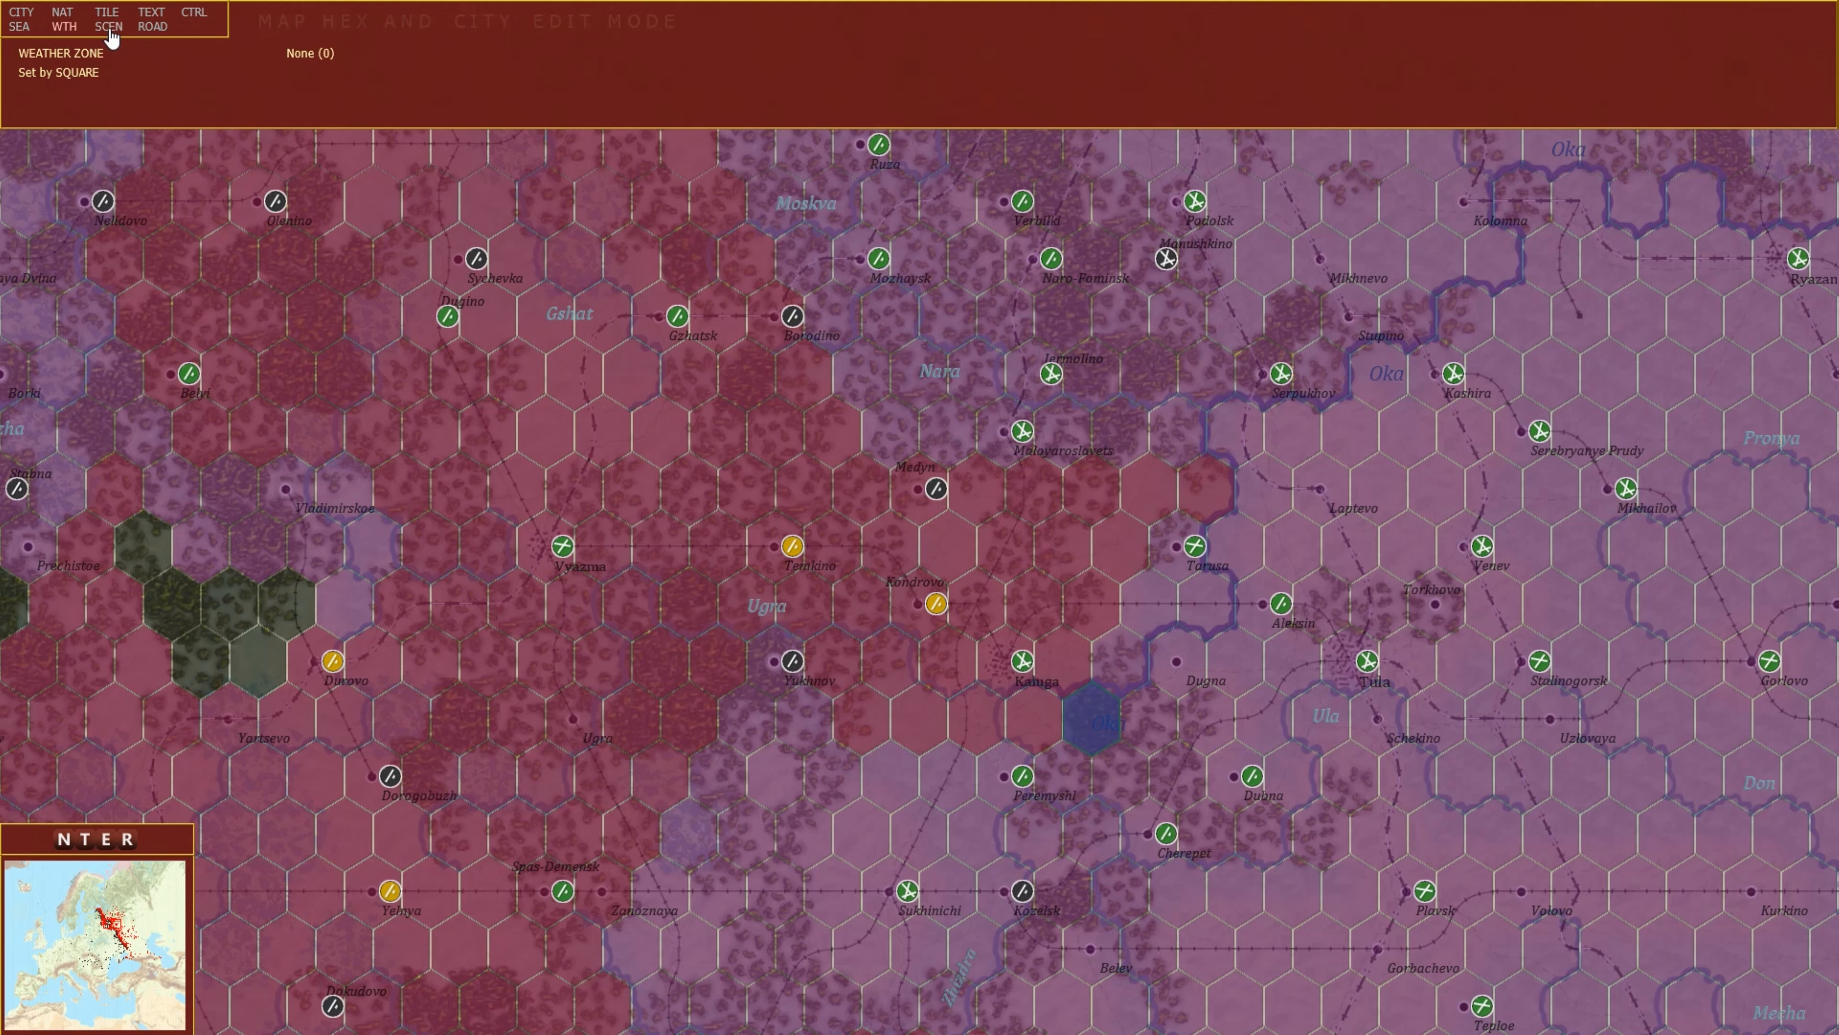
pyautogui.scroll(-3, 941, 536)
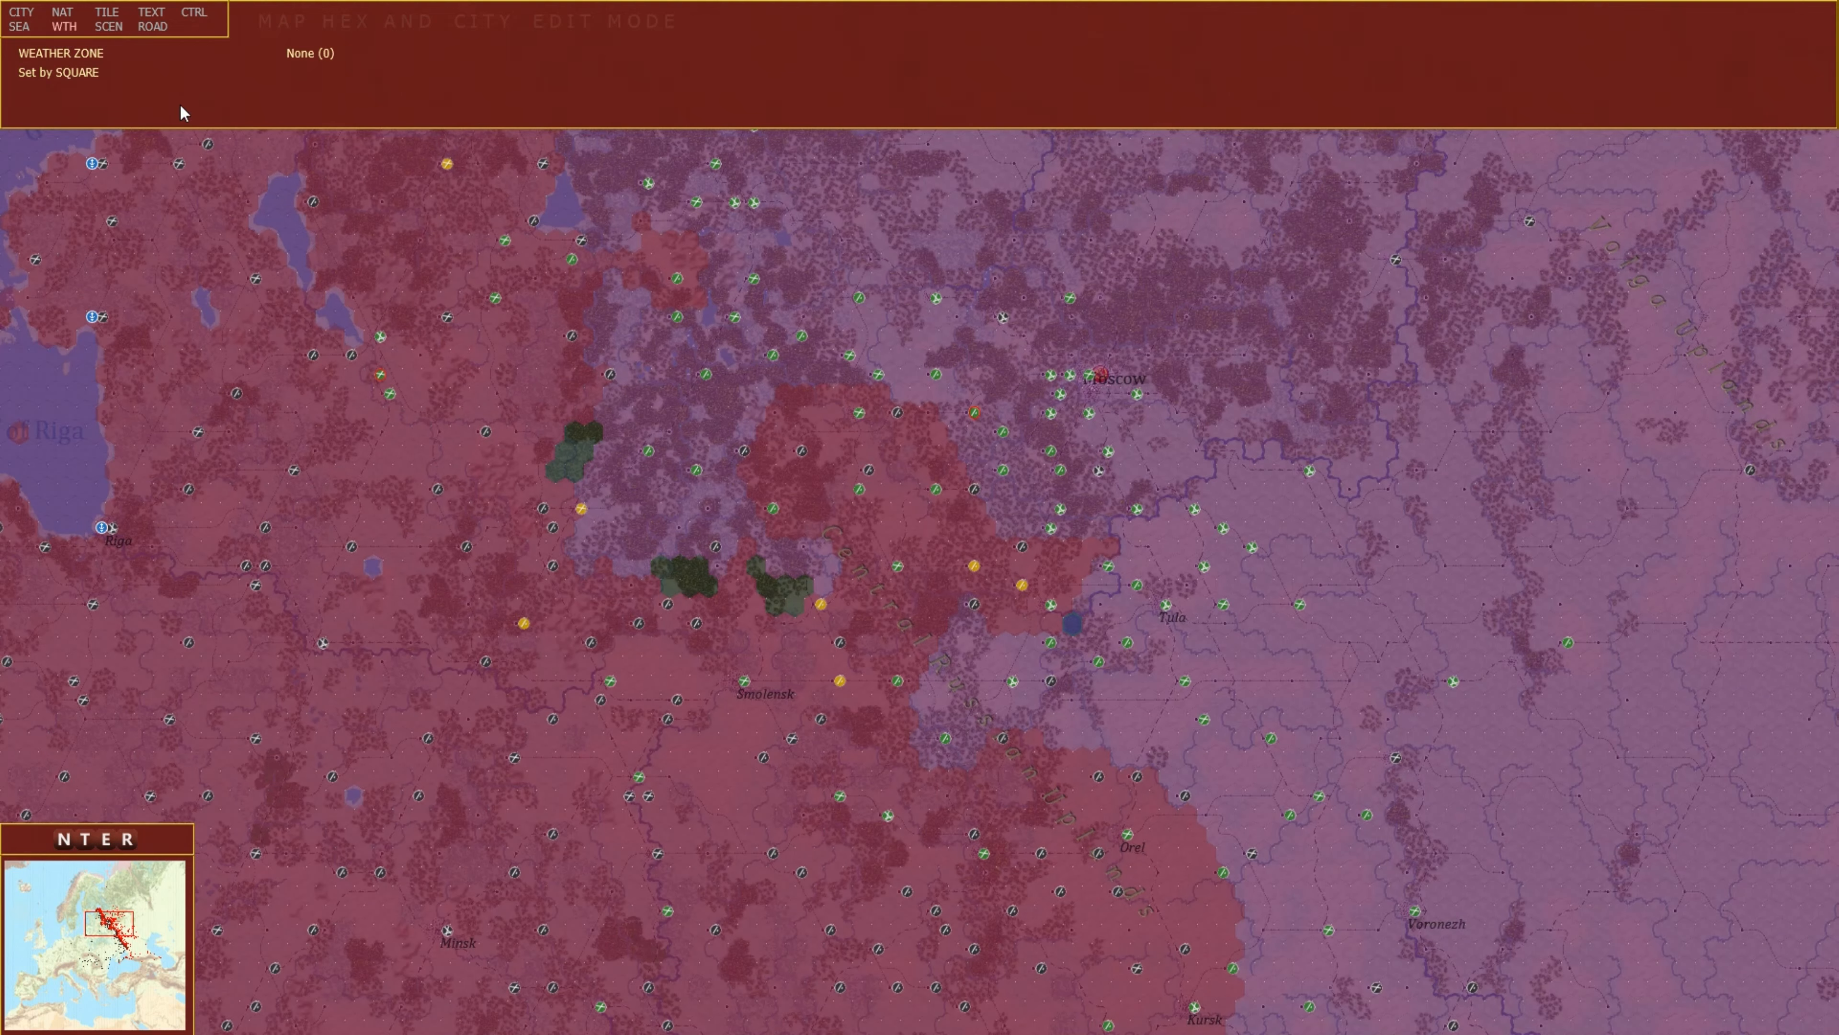
# Switch to scenario offmap hexes mode and open the map NW limit value for editing.
pyautogui.click(112, 29)
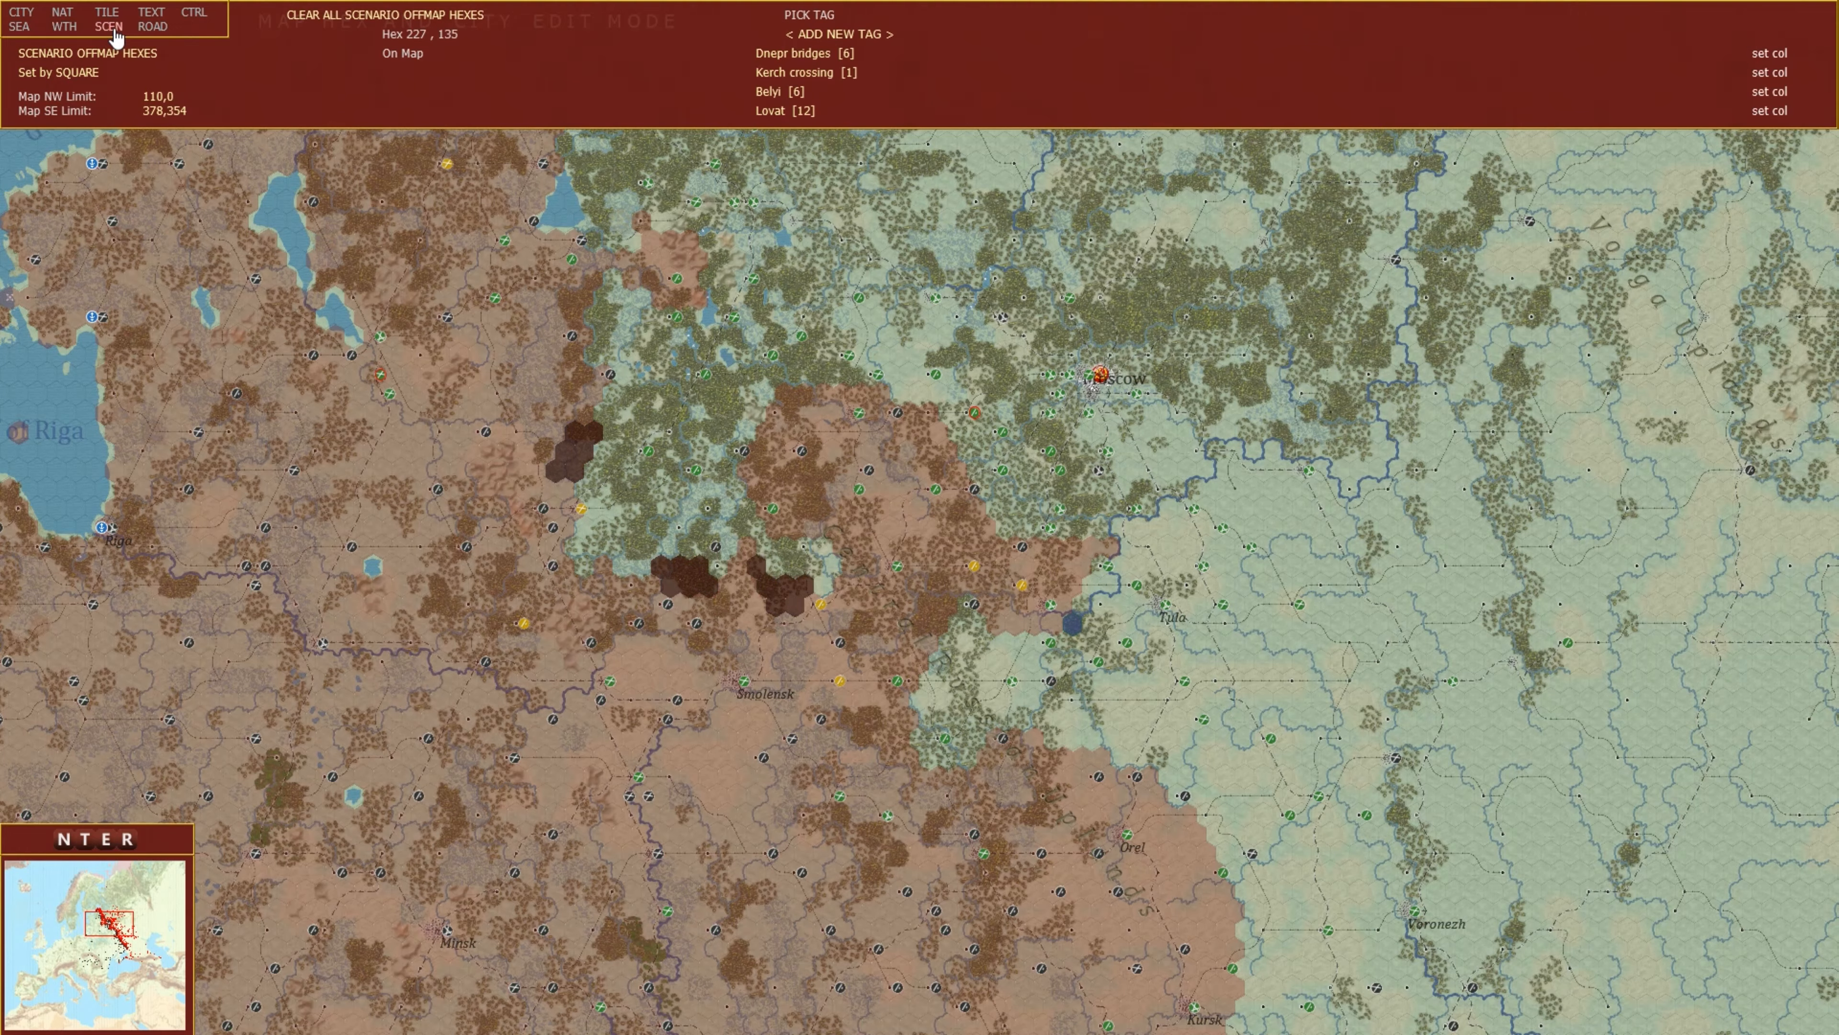
pyautogui.click(156, 99)
pyautogui.press('Escape')
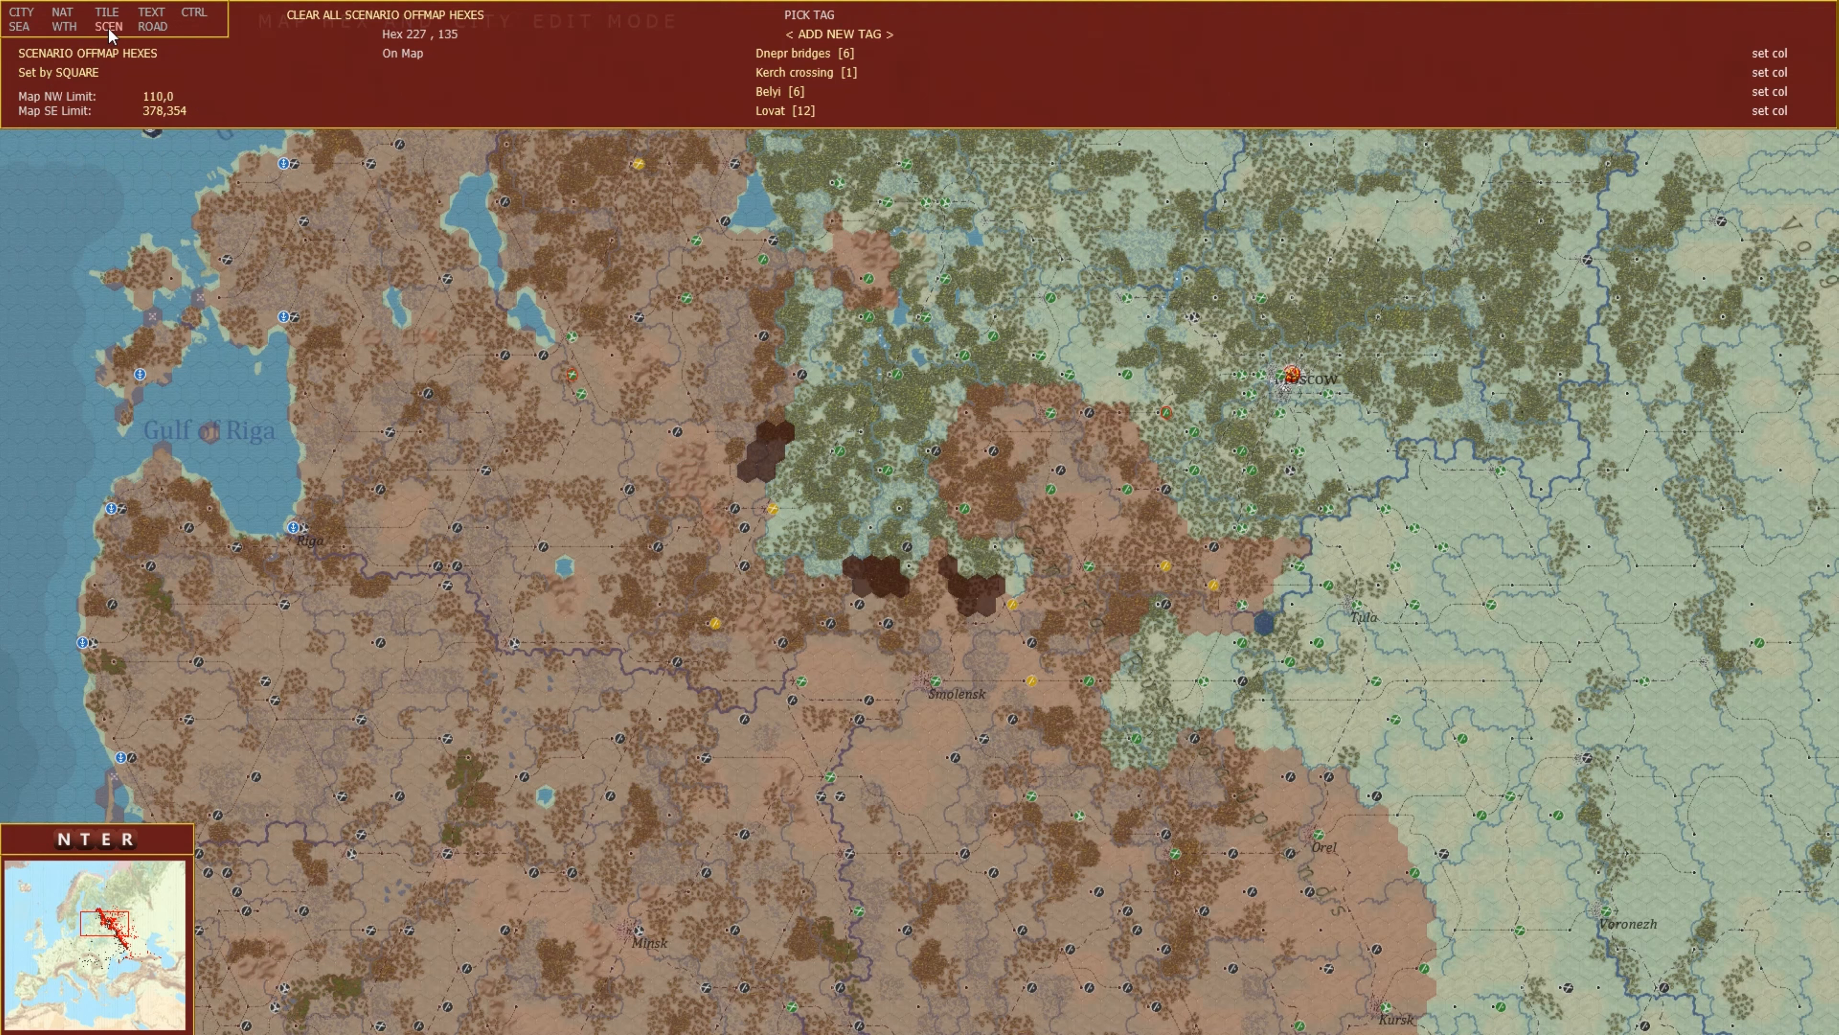
# Add a new game event tag named Test.
pyautogui.moveTo(1085, 496)
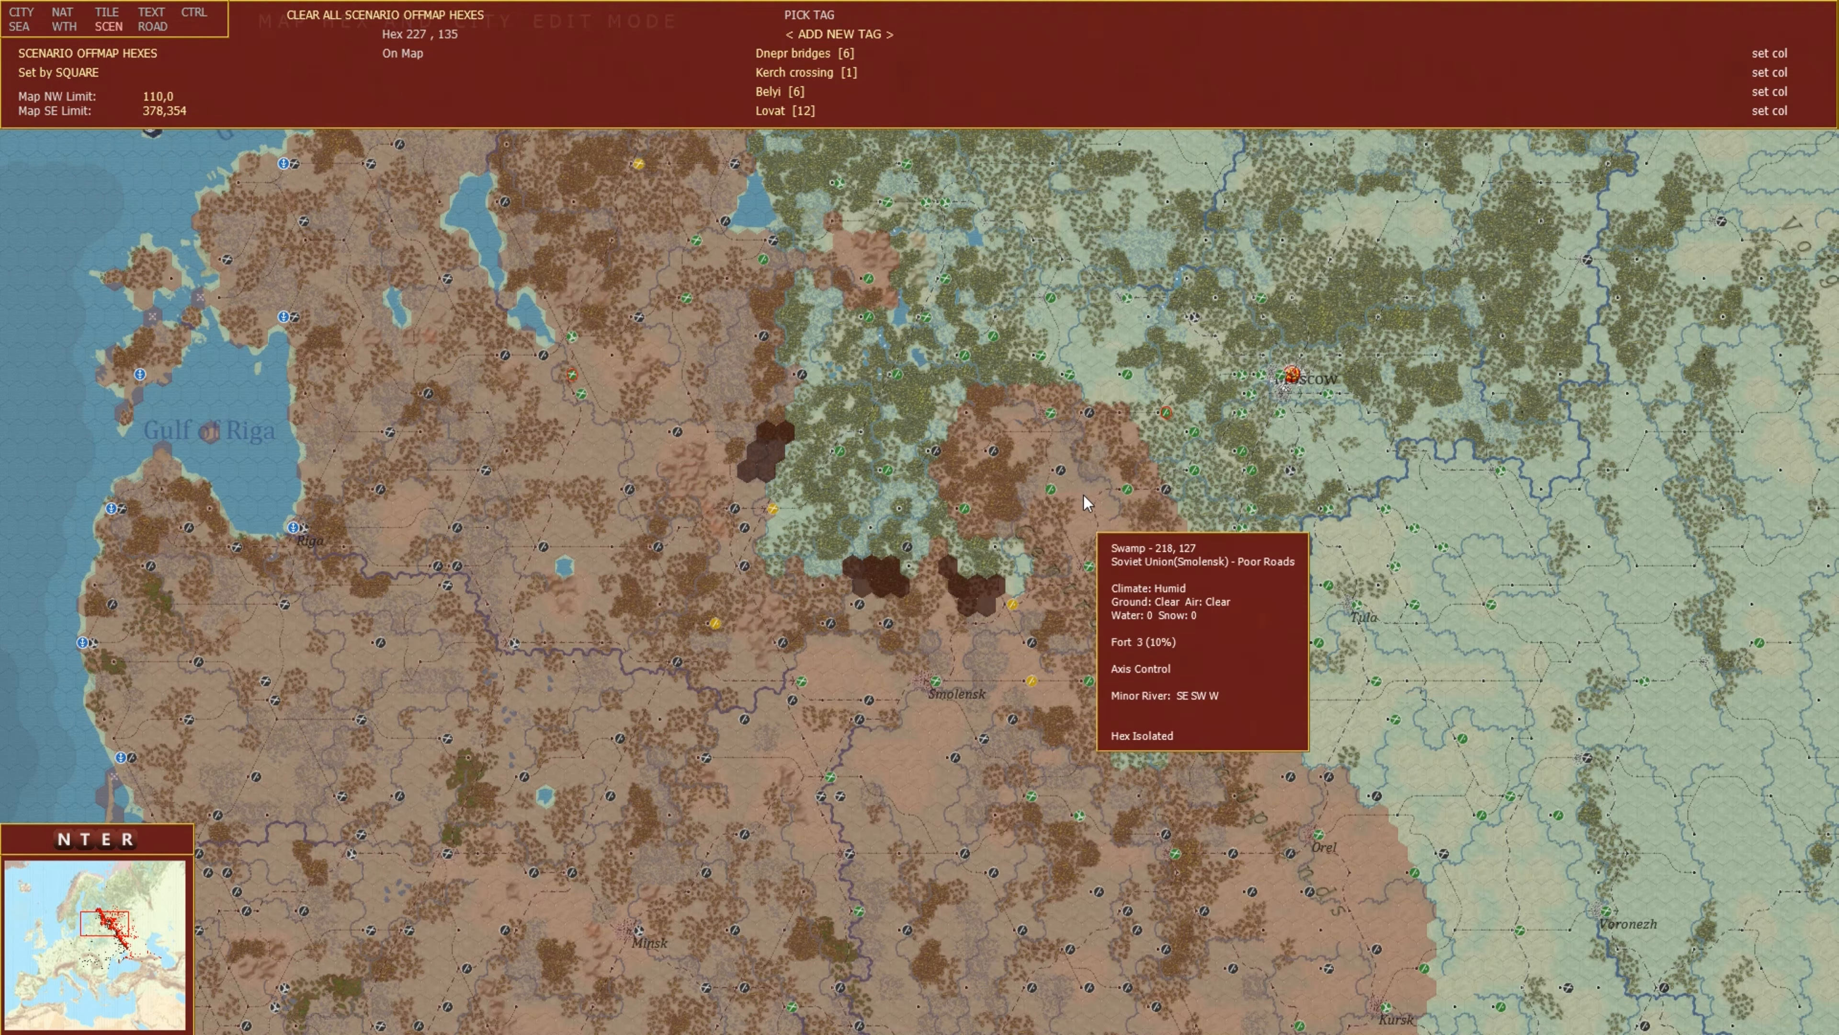
pyautogui.scroll(1, 939, 537)
pyautogui.scroll(1, 944, 542)
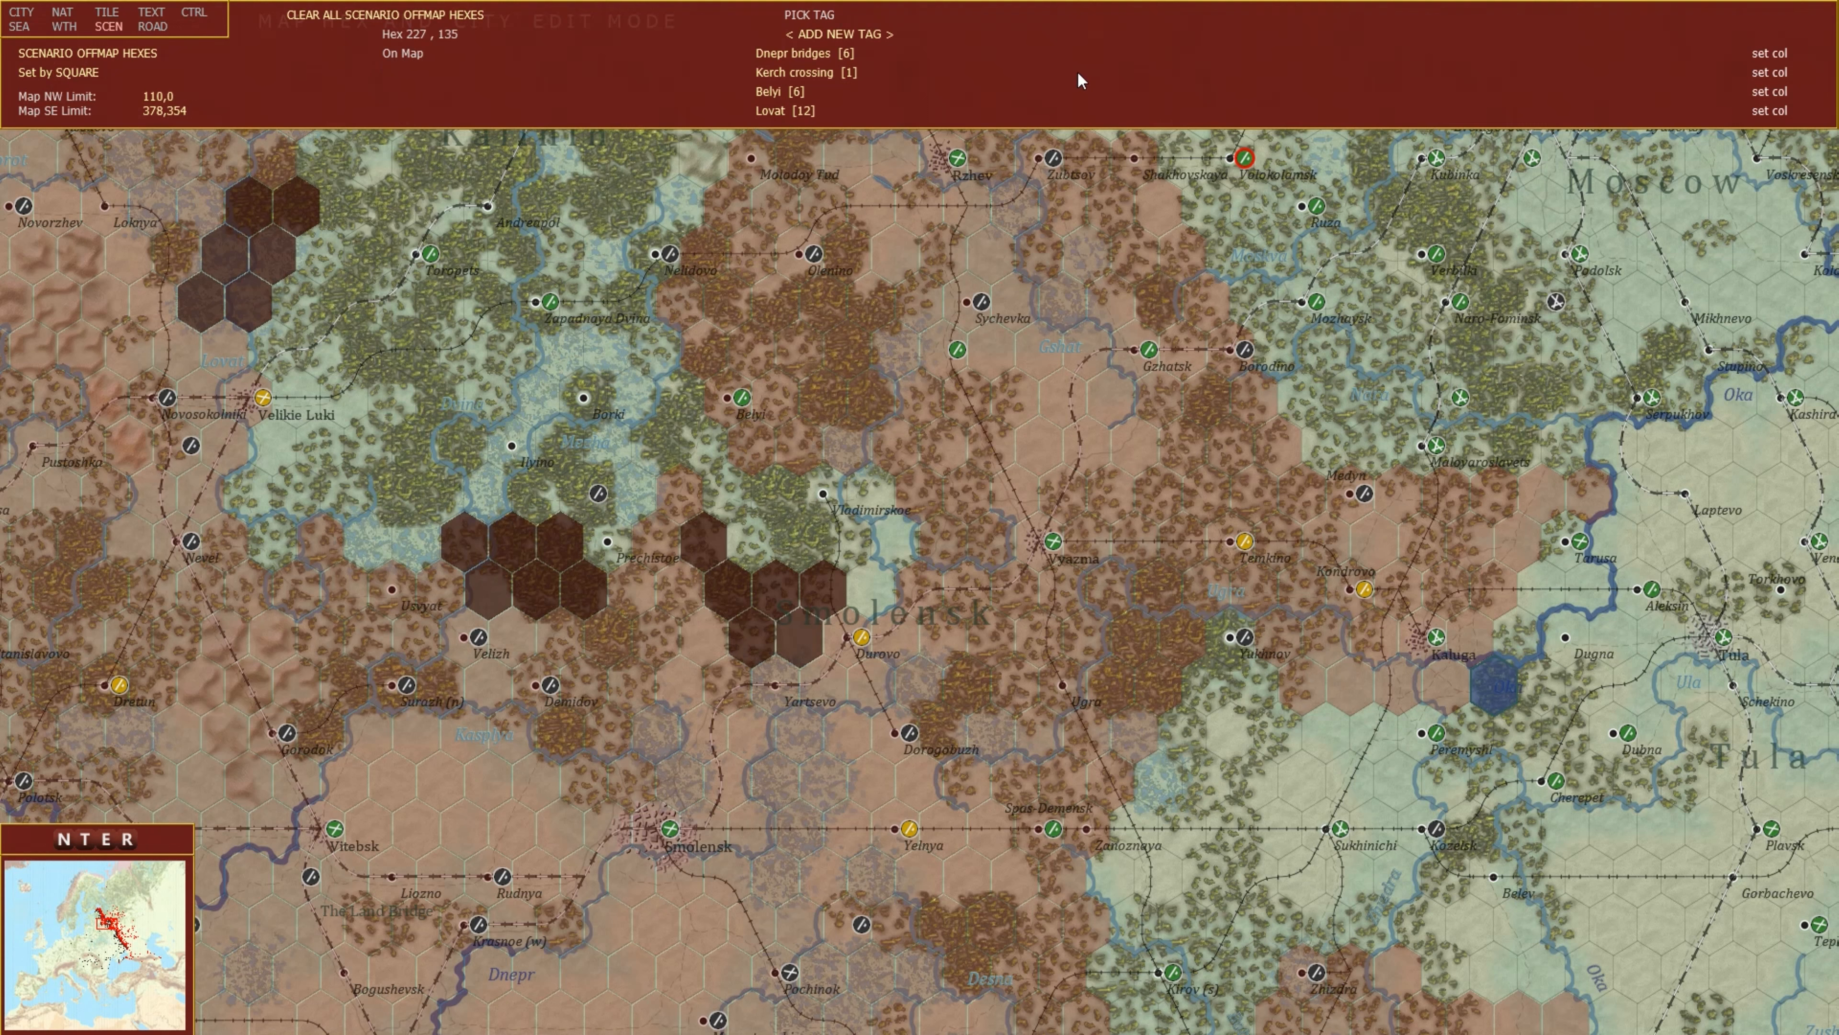
pyautogui.press('Right')
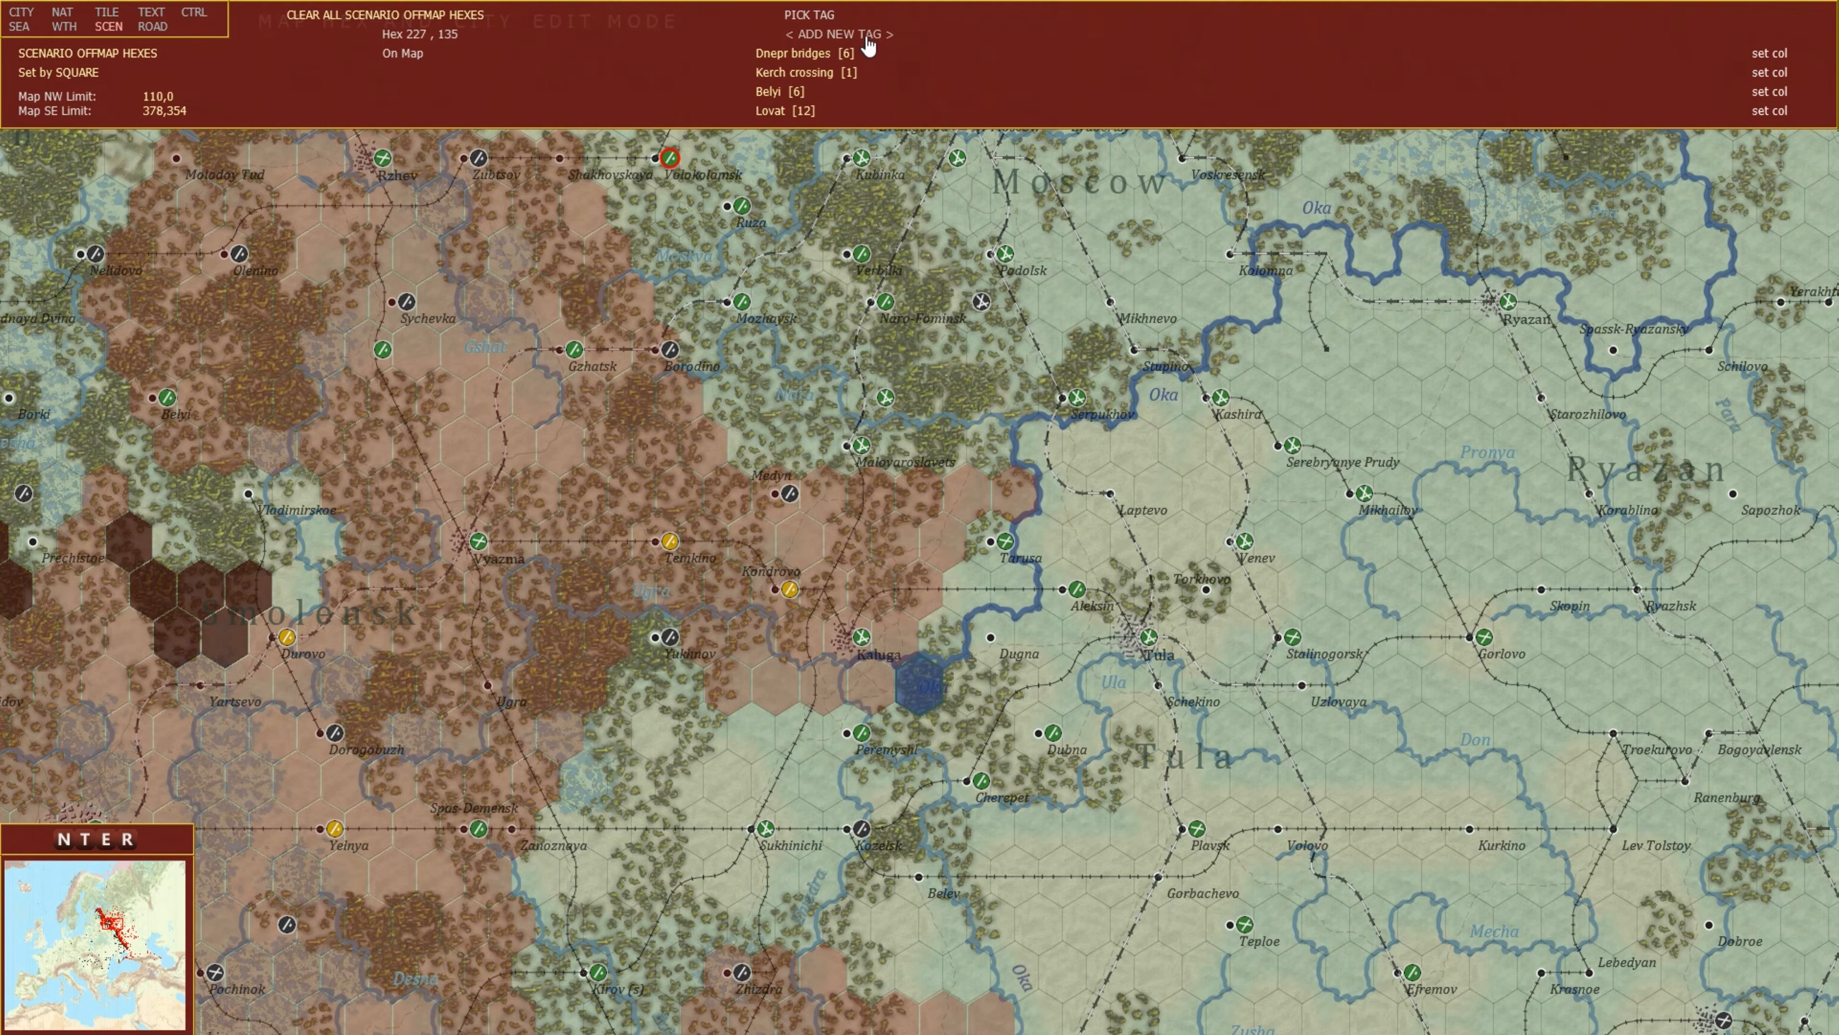
pyautogui.click(867, 36)
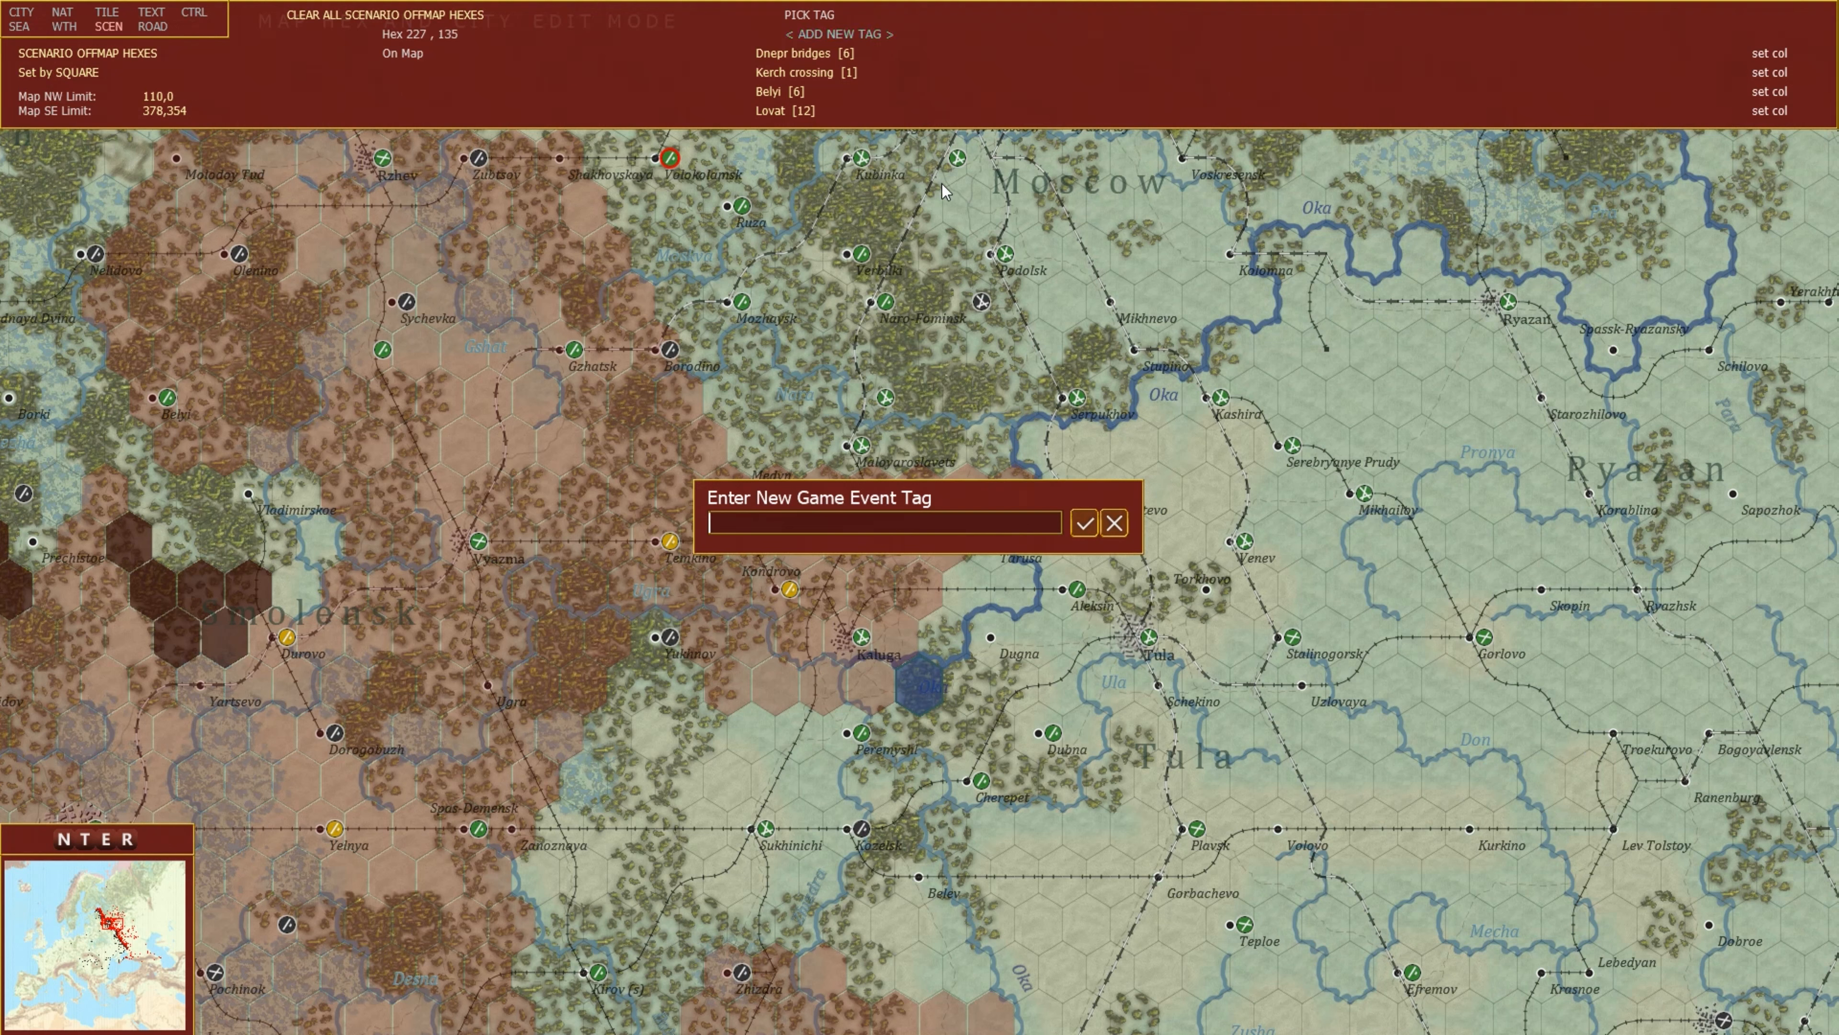
pyautogui.write('Test')
pyautogui.press('Return')
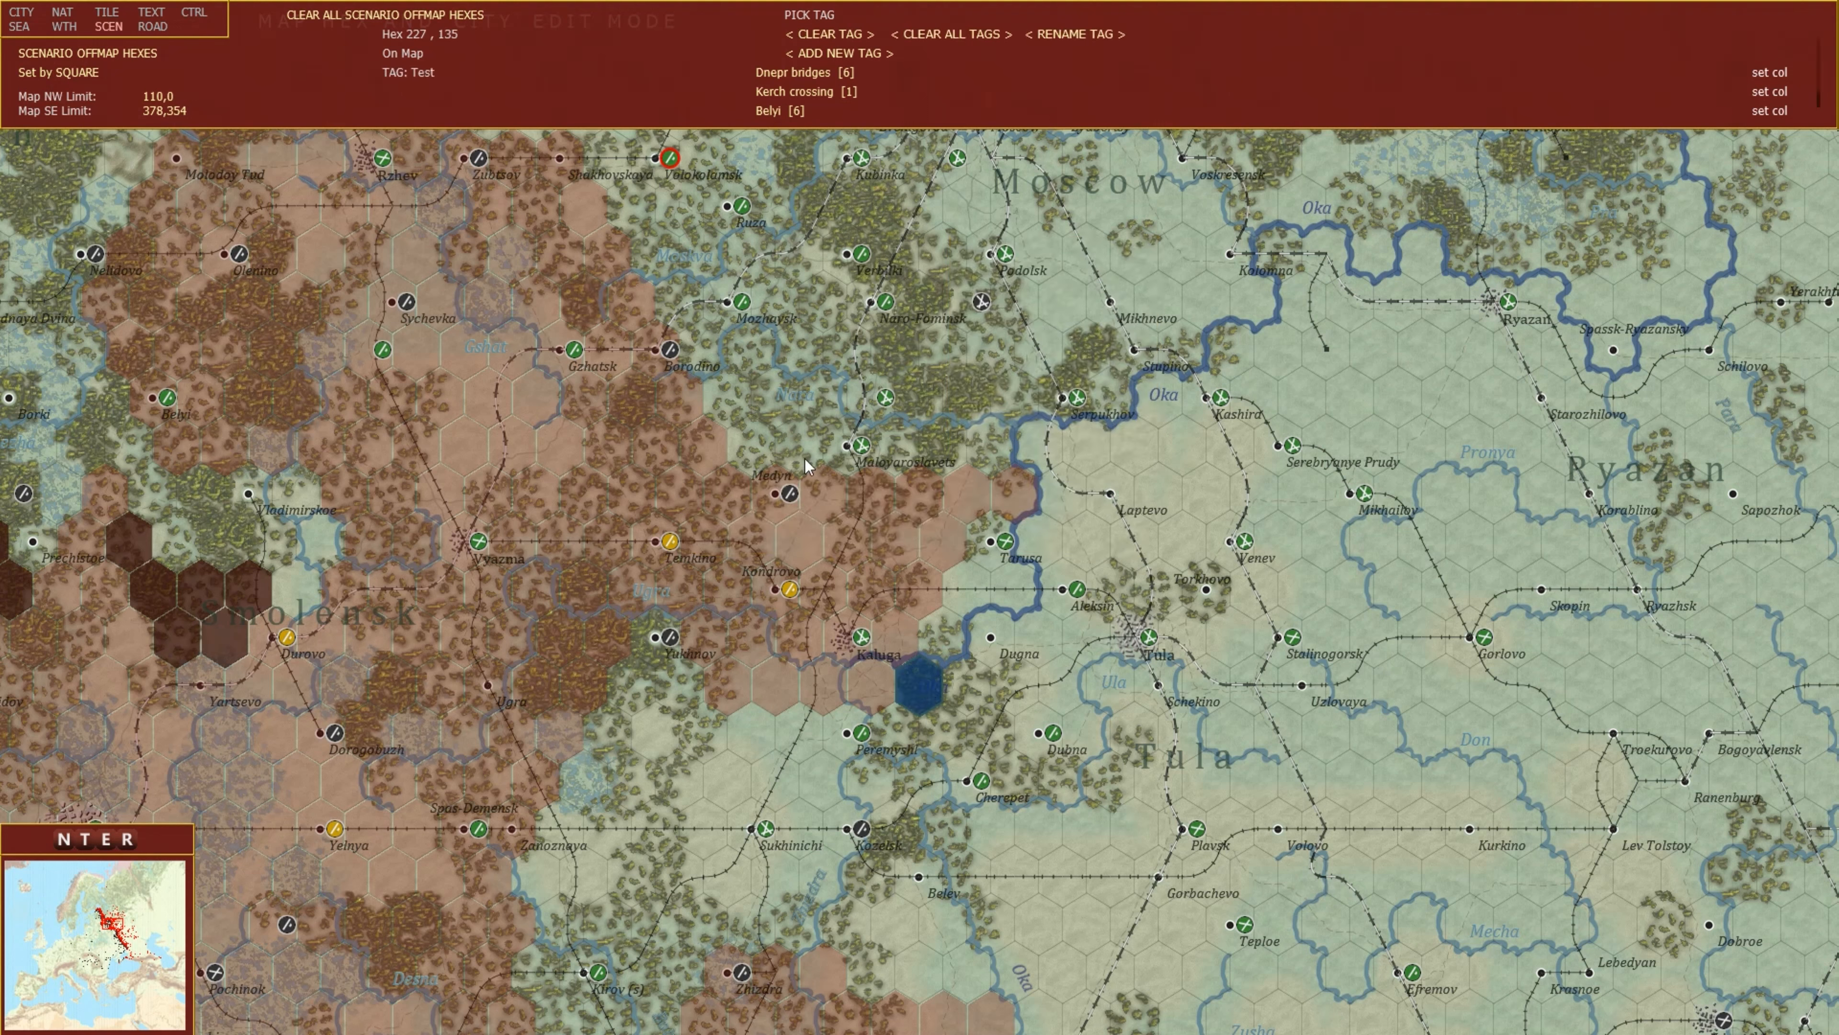
# Clear the Test tag from the hex near Kaluga, then assign the Test tag to a block of six hexes southwest of Ryazan.
pyautogui.click(840, 34)
pyautogui.moveTo(1838, 616)
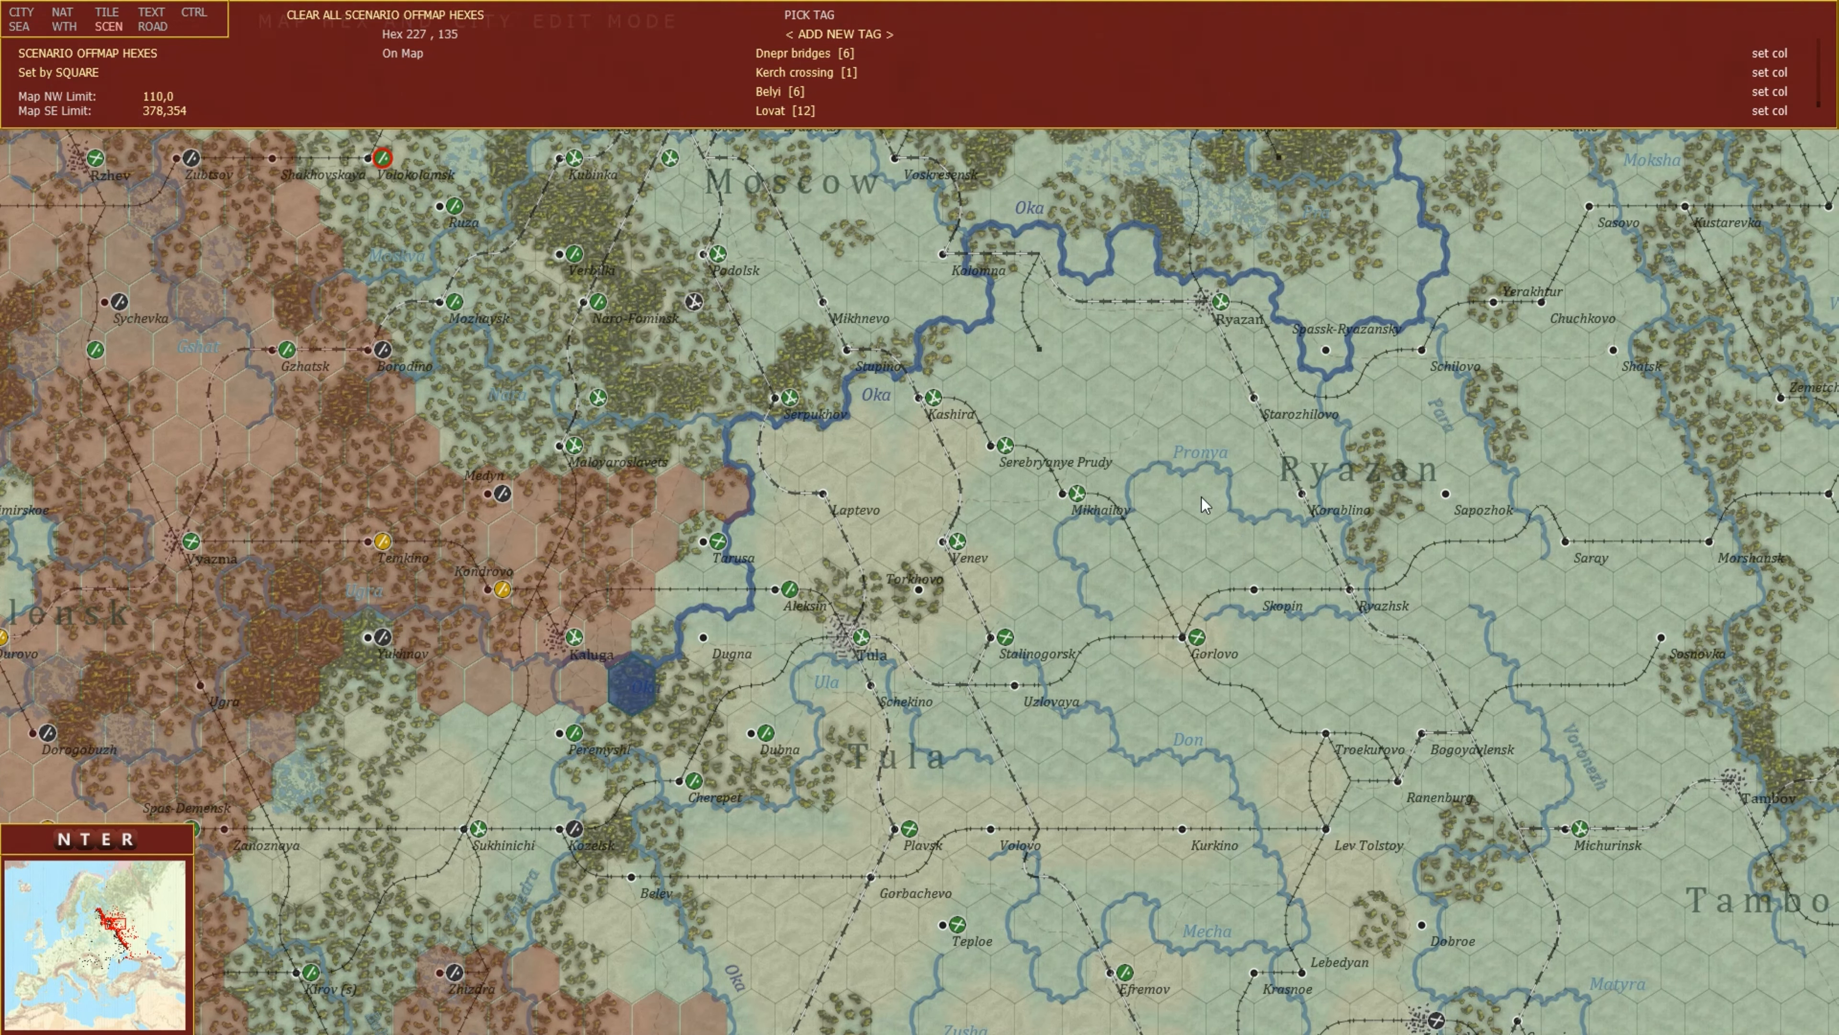
pyautogui.click(1074, 342)
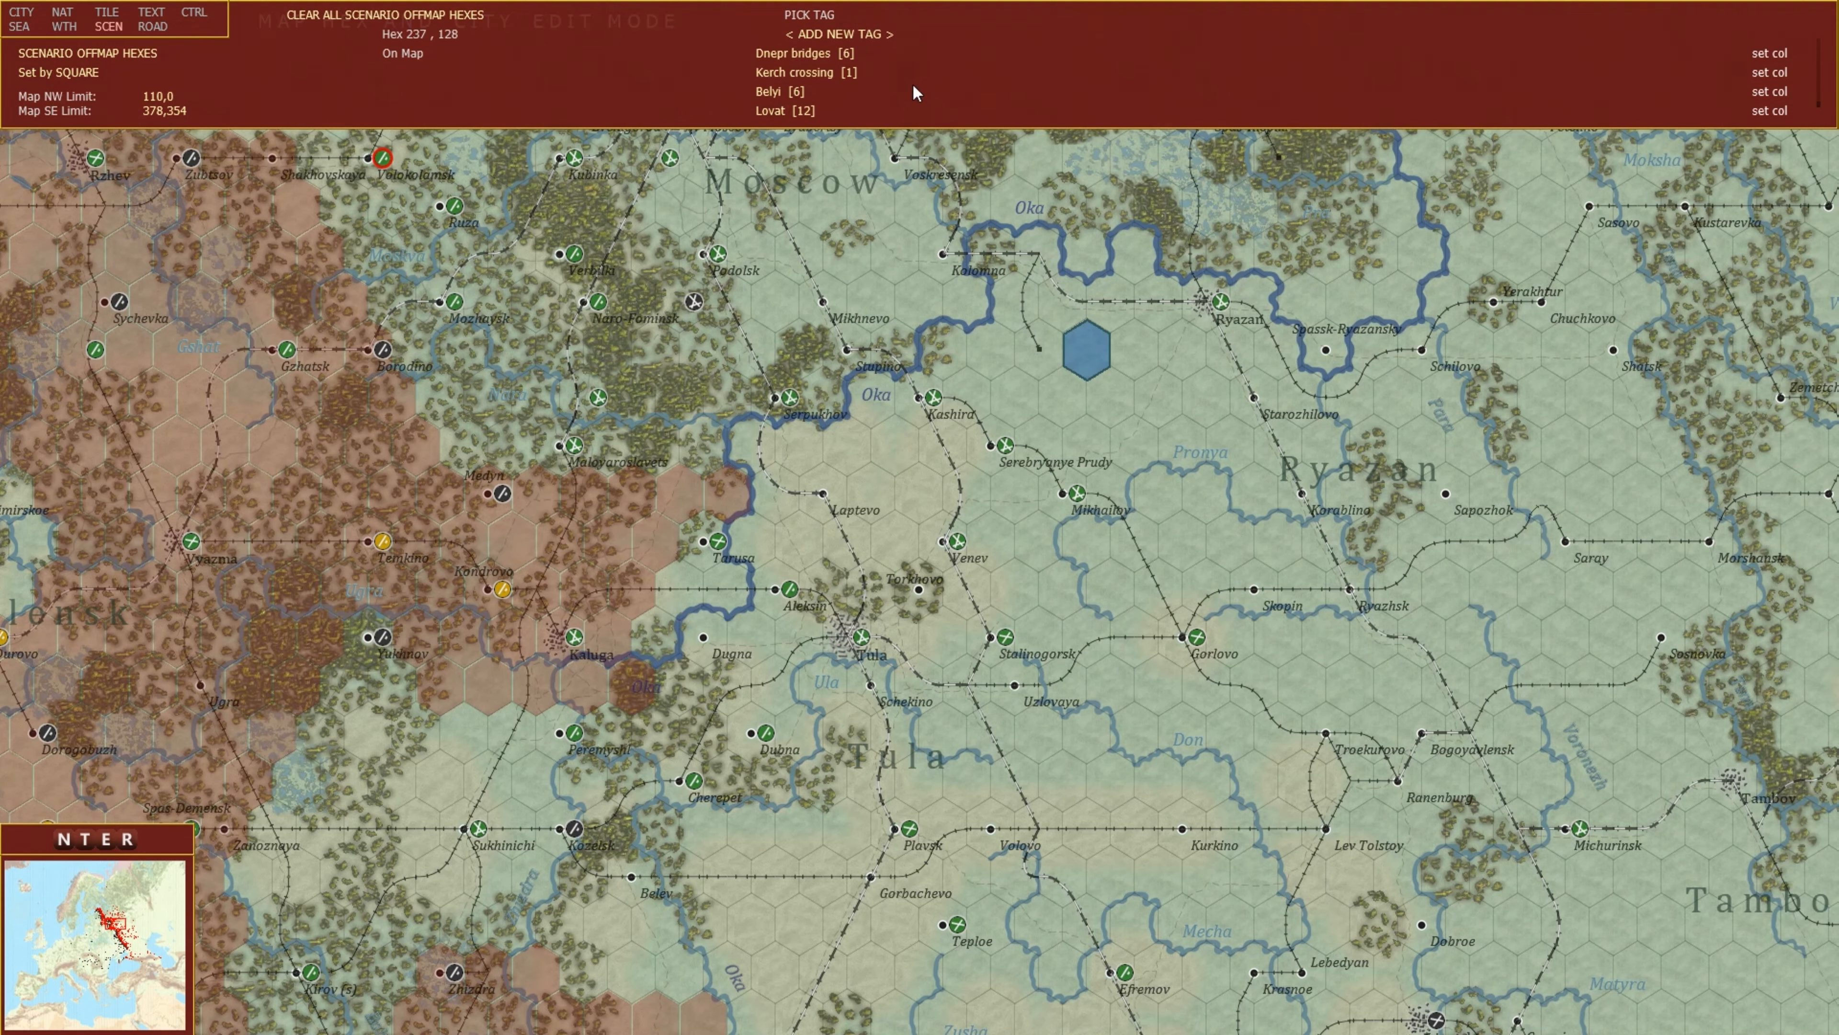
pyautogui.scroll(-1, 879, 109)
pyautogui.click(786, 120)
pyautogui.click(1133, 343)
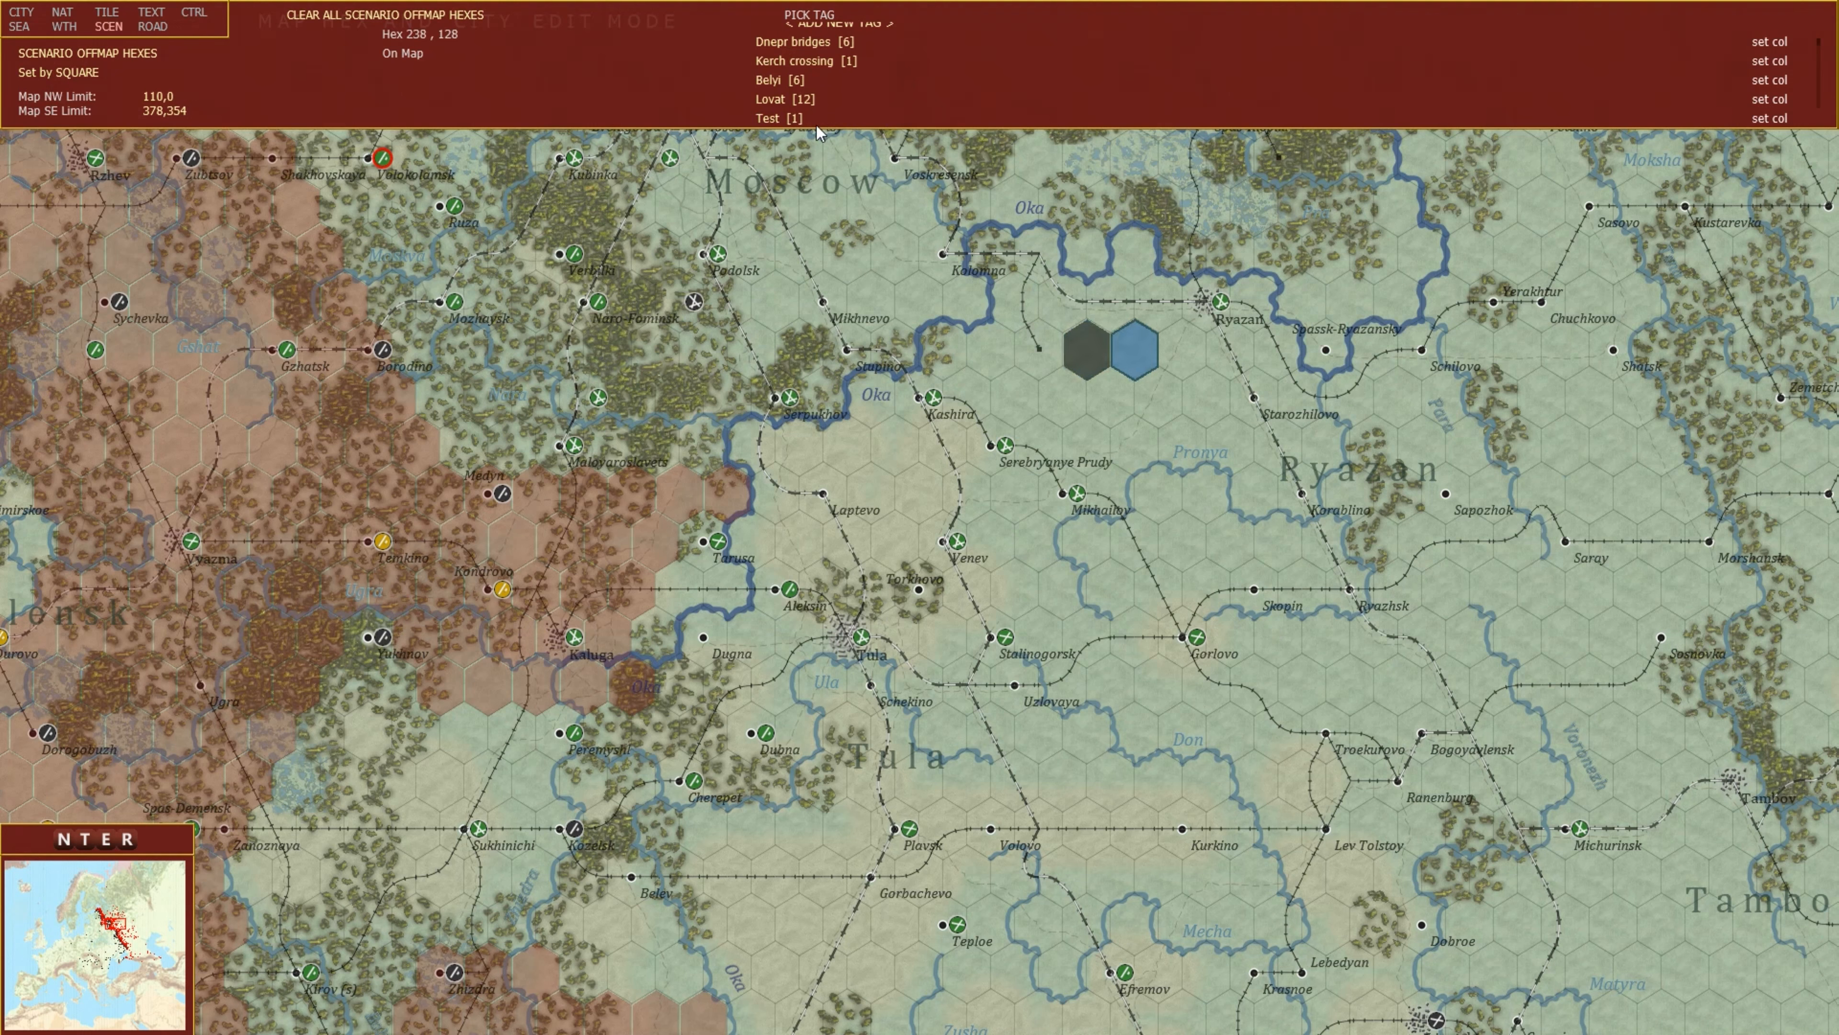
pyautogui.click(787, 120)
pyautogui.click(1168, 348)
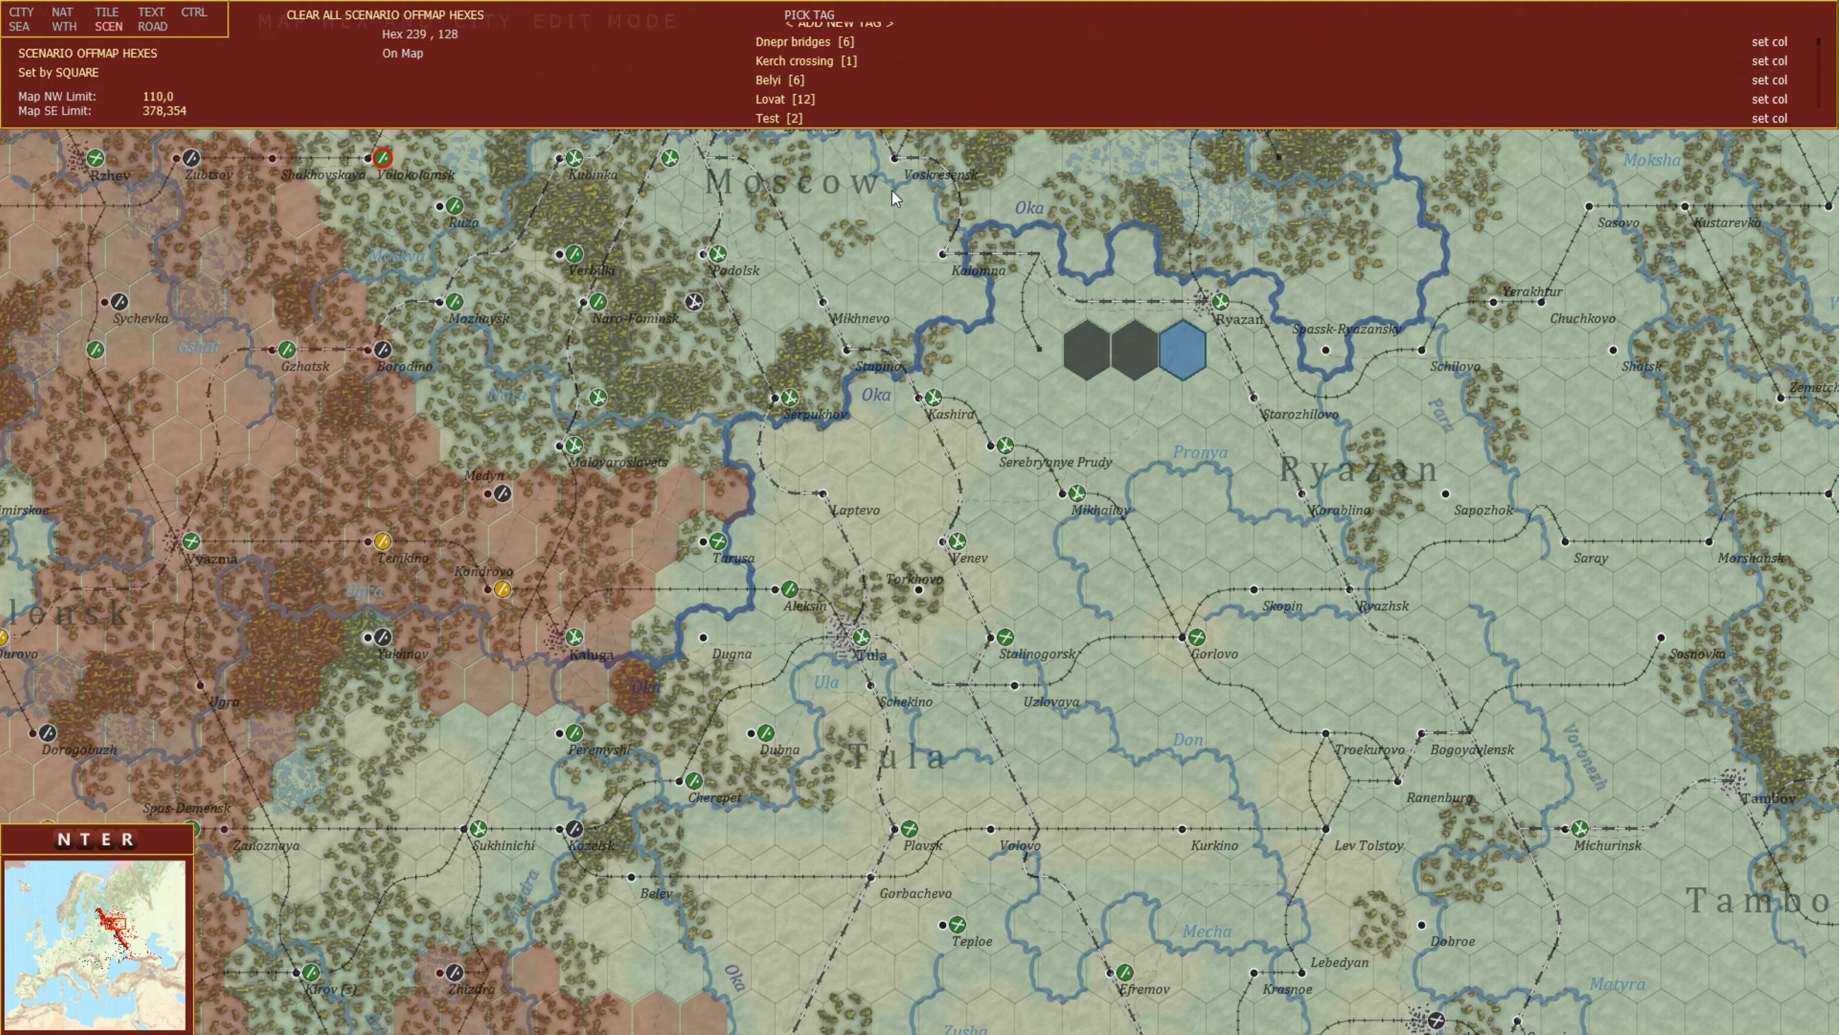
pyautogui.click(786, 120)
pyautogui.click(1108, 398)
pyautogui.click(786, 120)
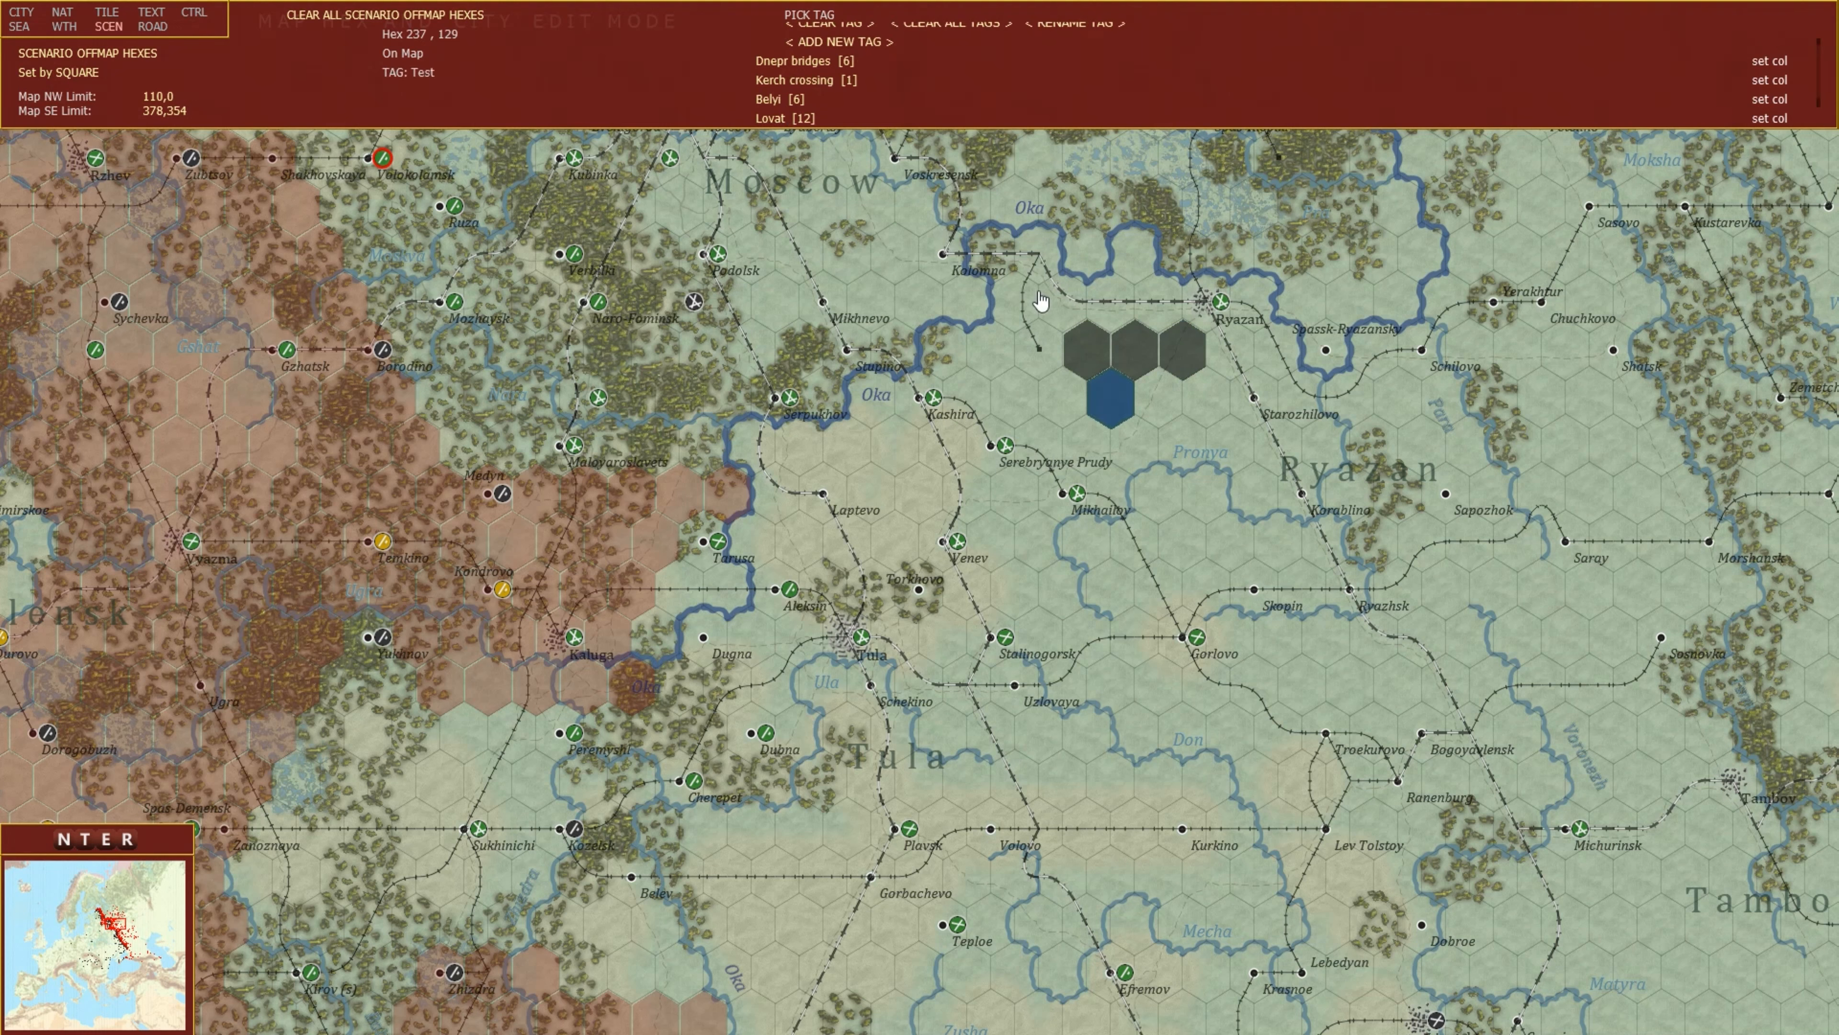
pyautogui.click(1165, 406)
pyautogui.click(786, 120)
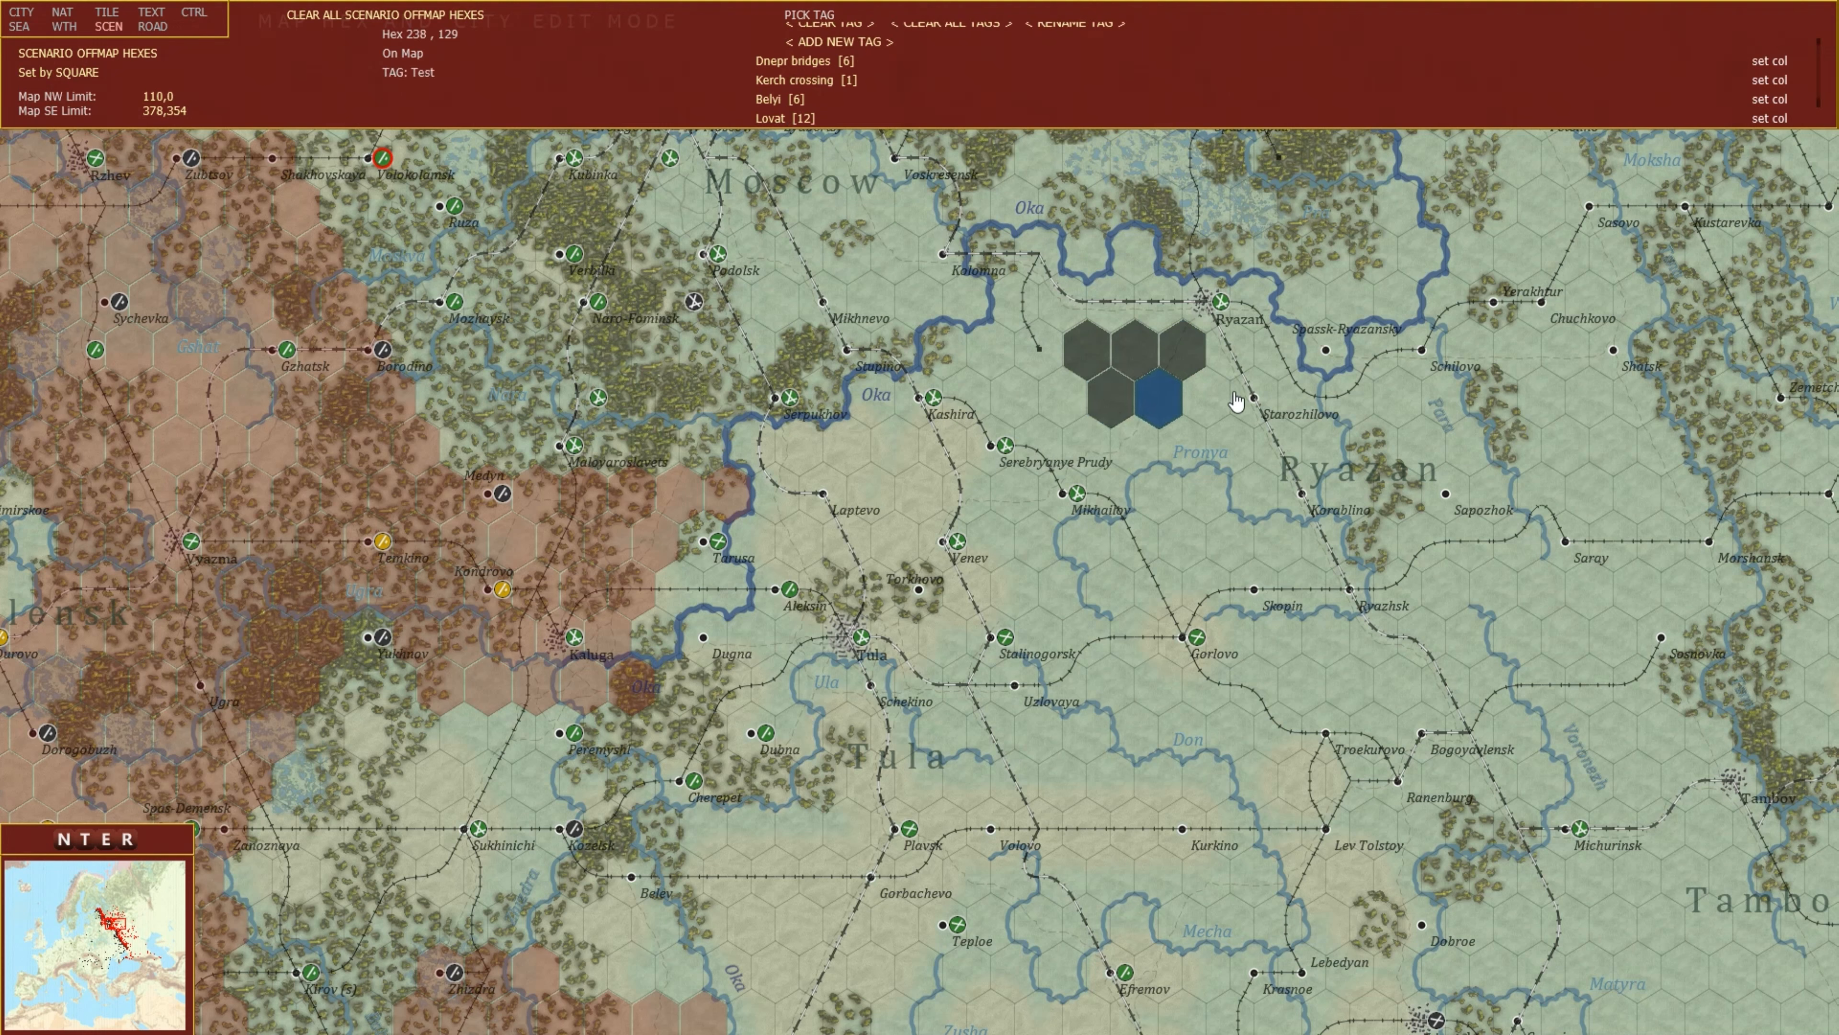
pyautogui.click(1224, 402)
pyautogui.click(783, 120)
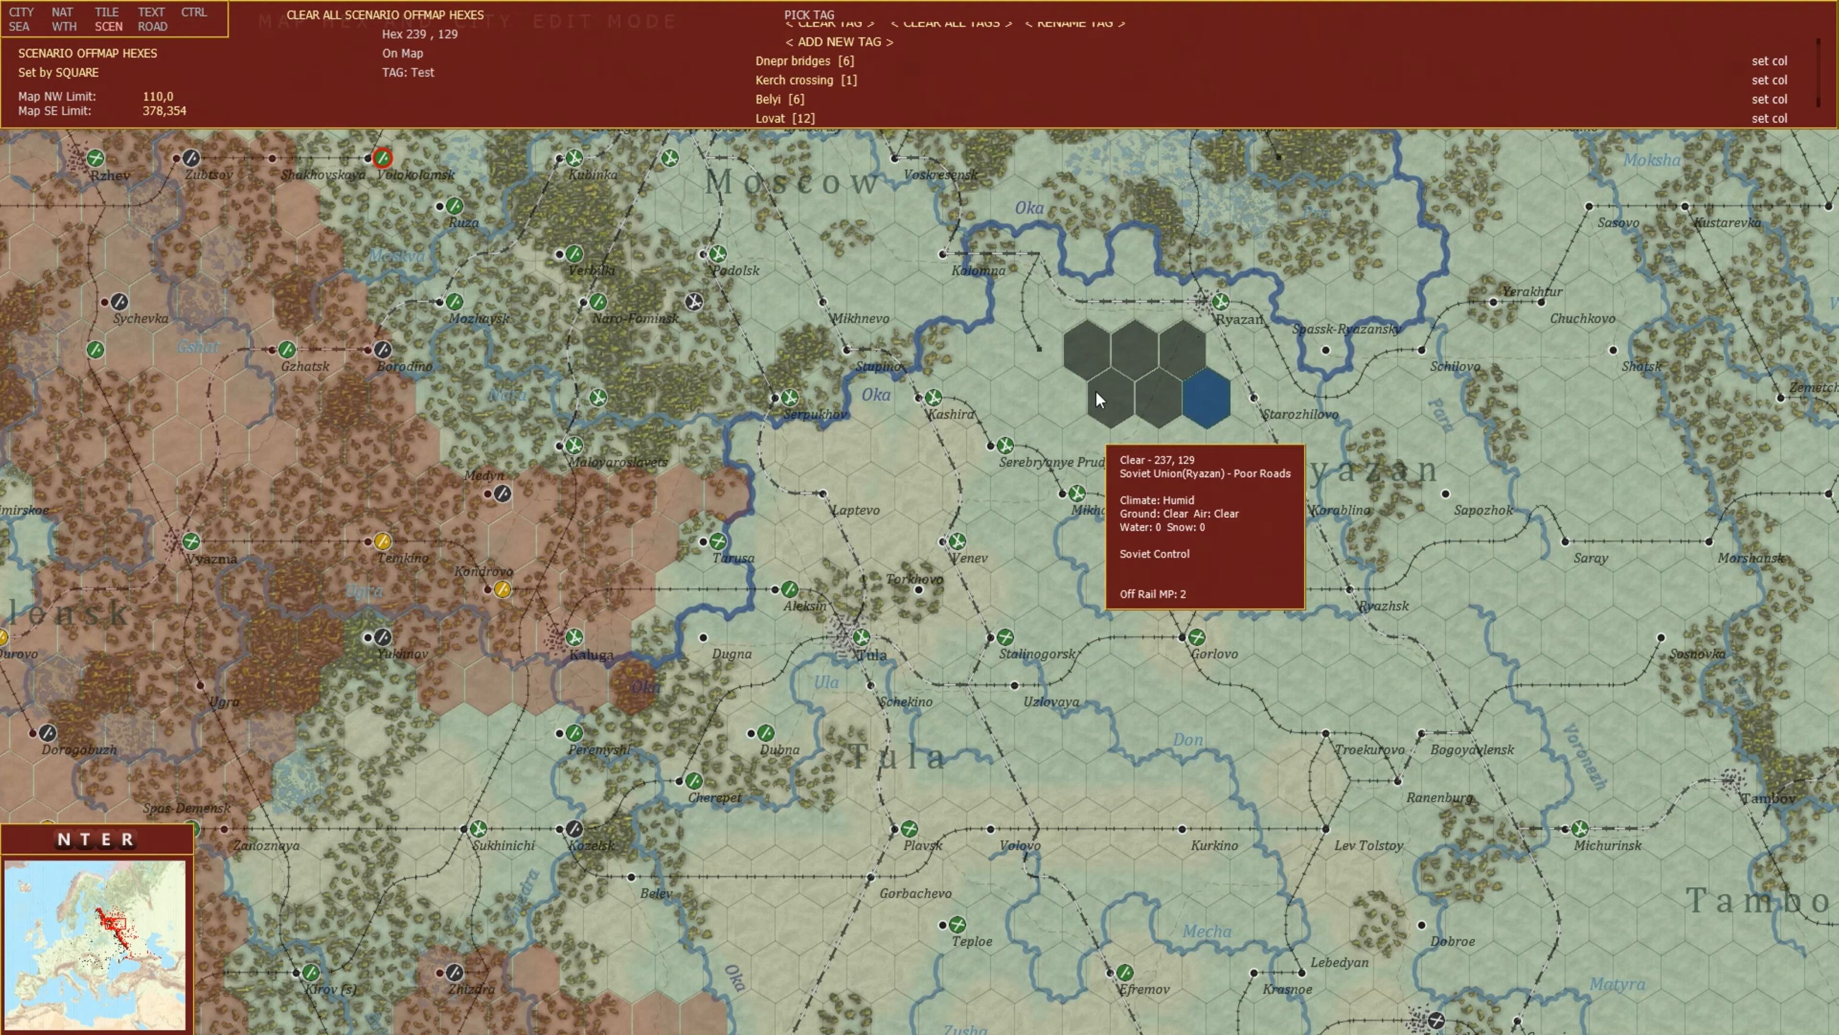
# Exit the editor to view the tagged hexes near Ryazan on the game map.
pyautogui.press('Escape')
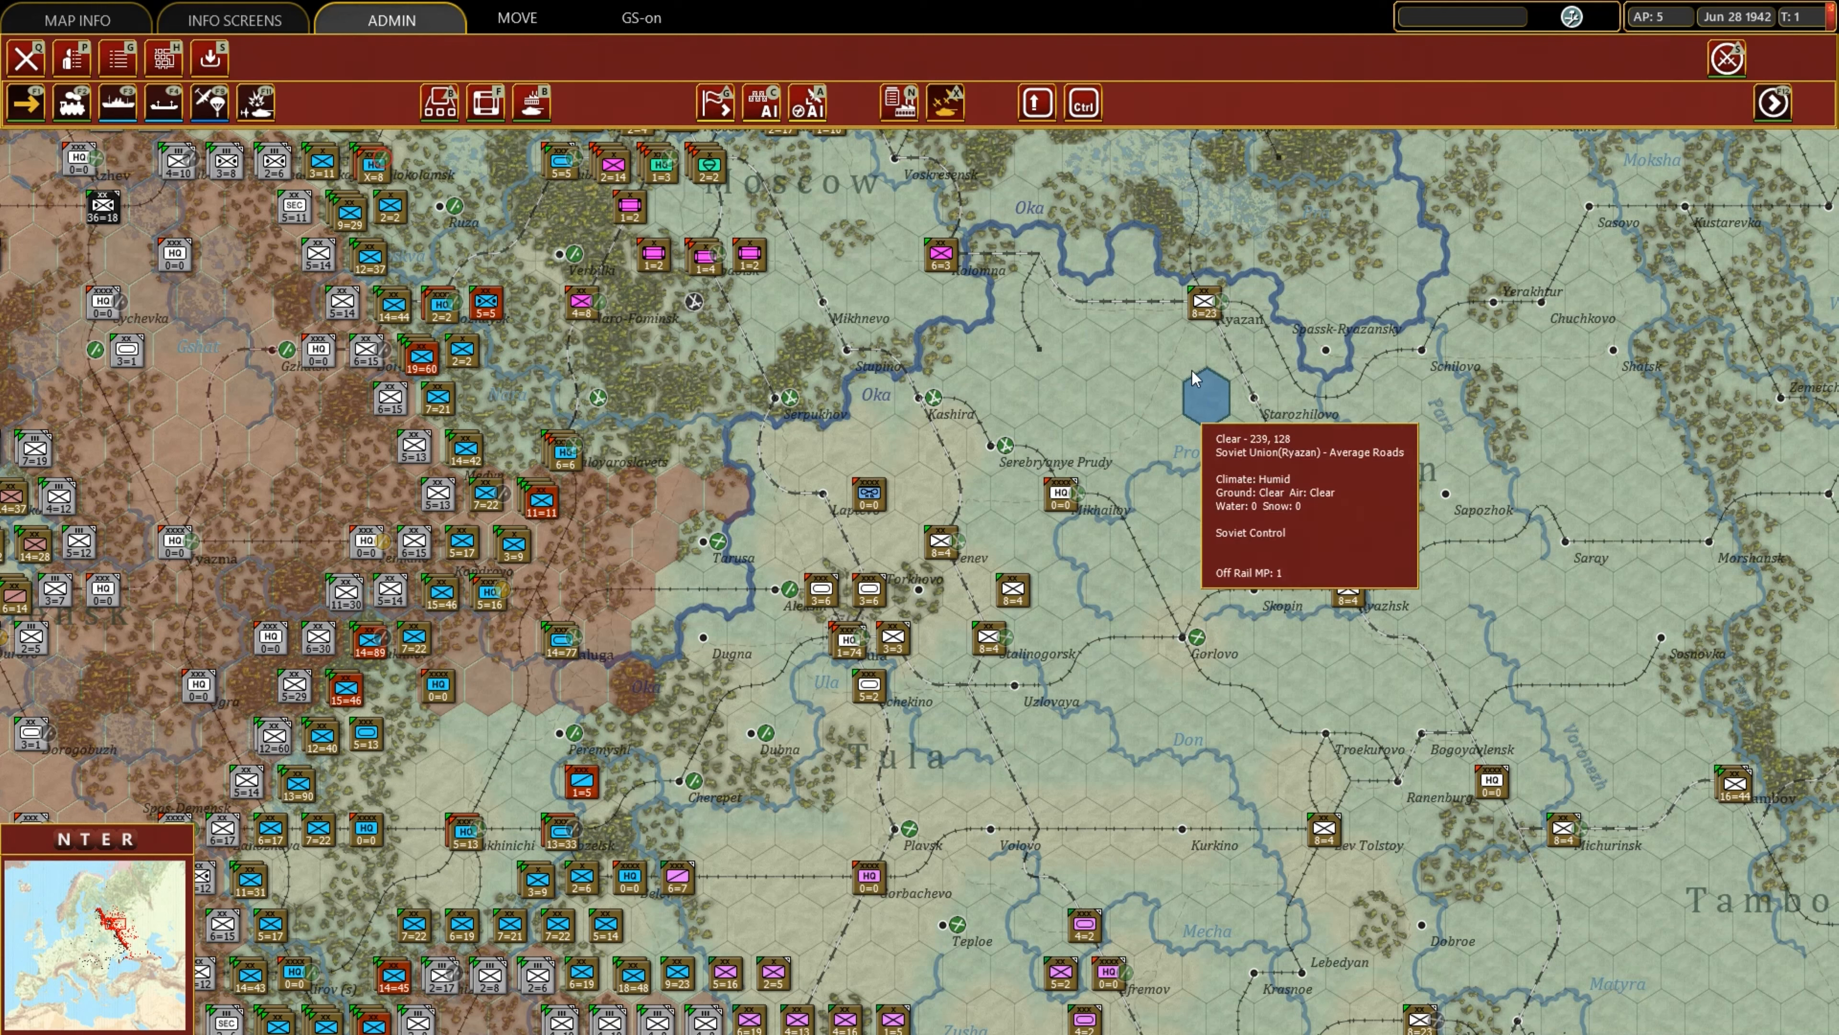
pyautogui.press('Left')
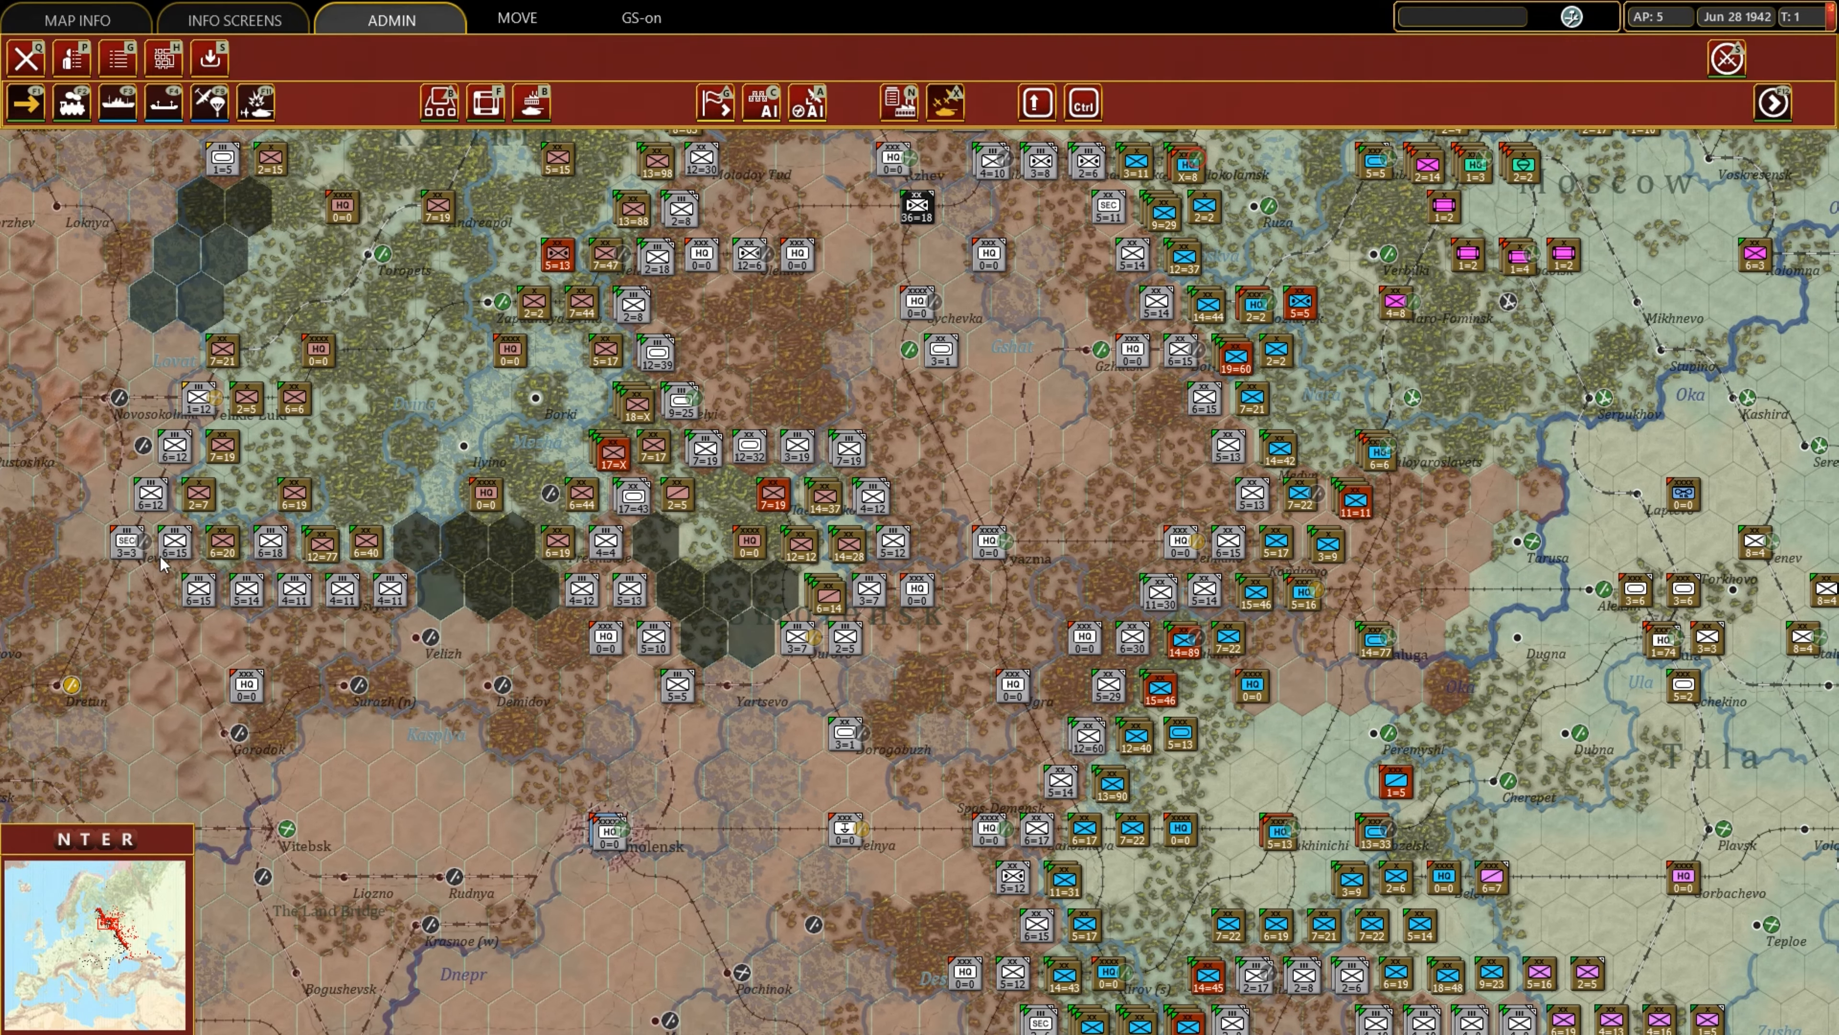
pyautogui.moveTo(786, 593)
pyautogui.press('Left')
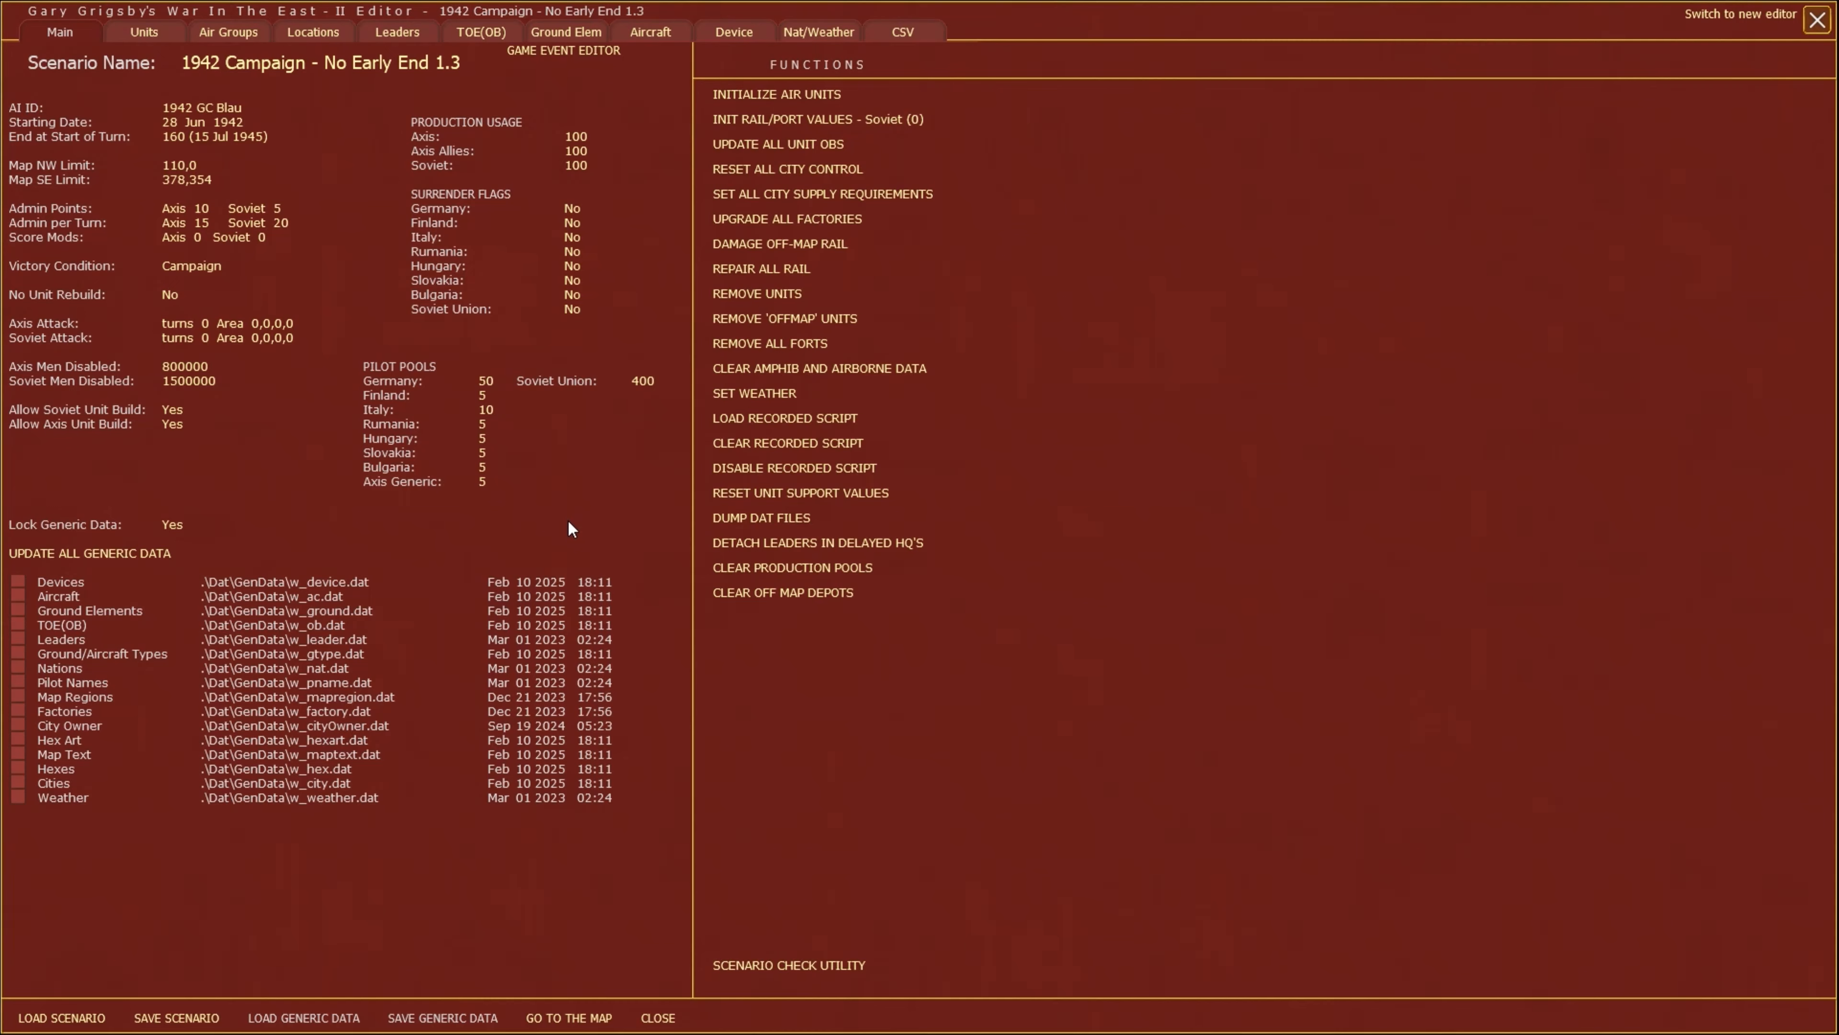
pyautogui.click(585, 1018)
pyautogui.scroll(3, 941, 542)
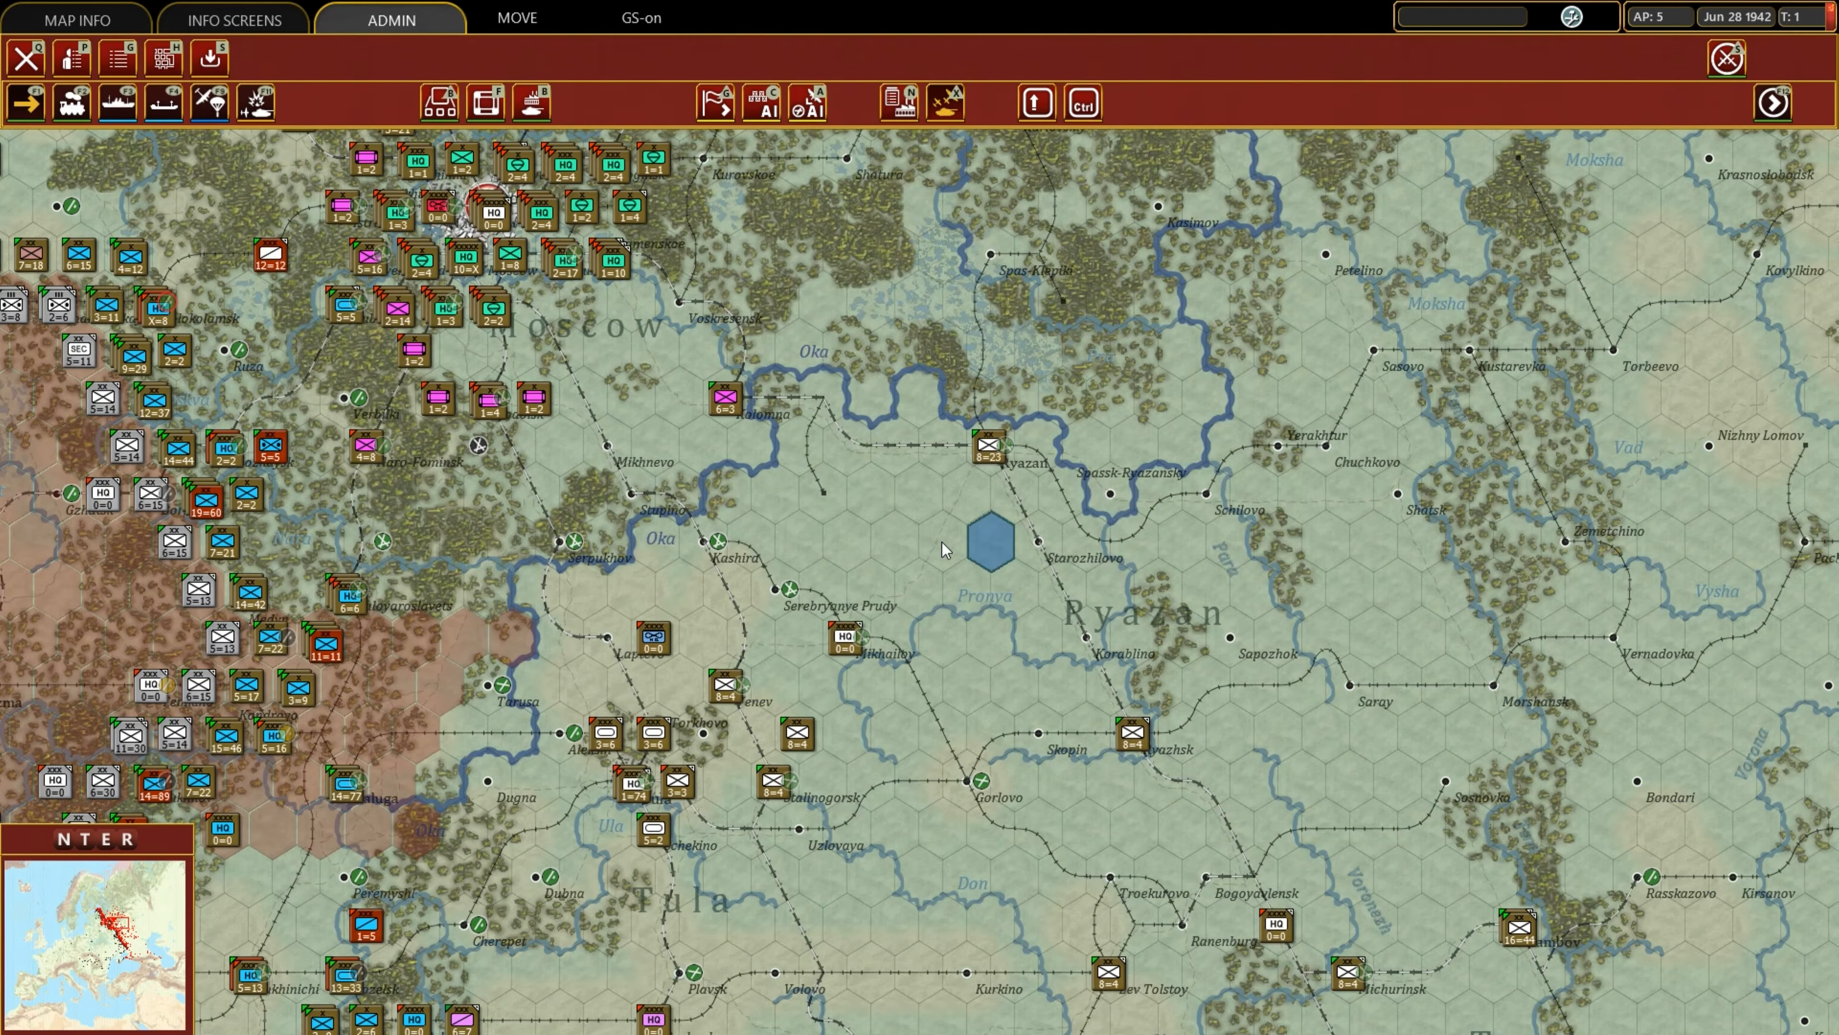
# Switch to scenario offmap hexes mode and mark the northwest hex of the tagged block as off map.
pyautogui.press('9')
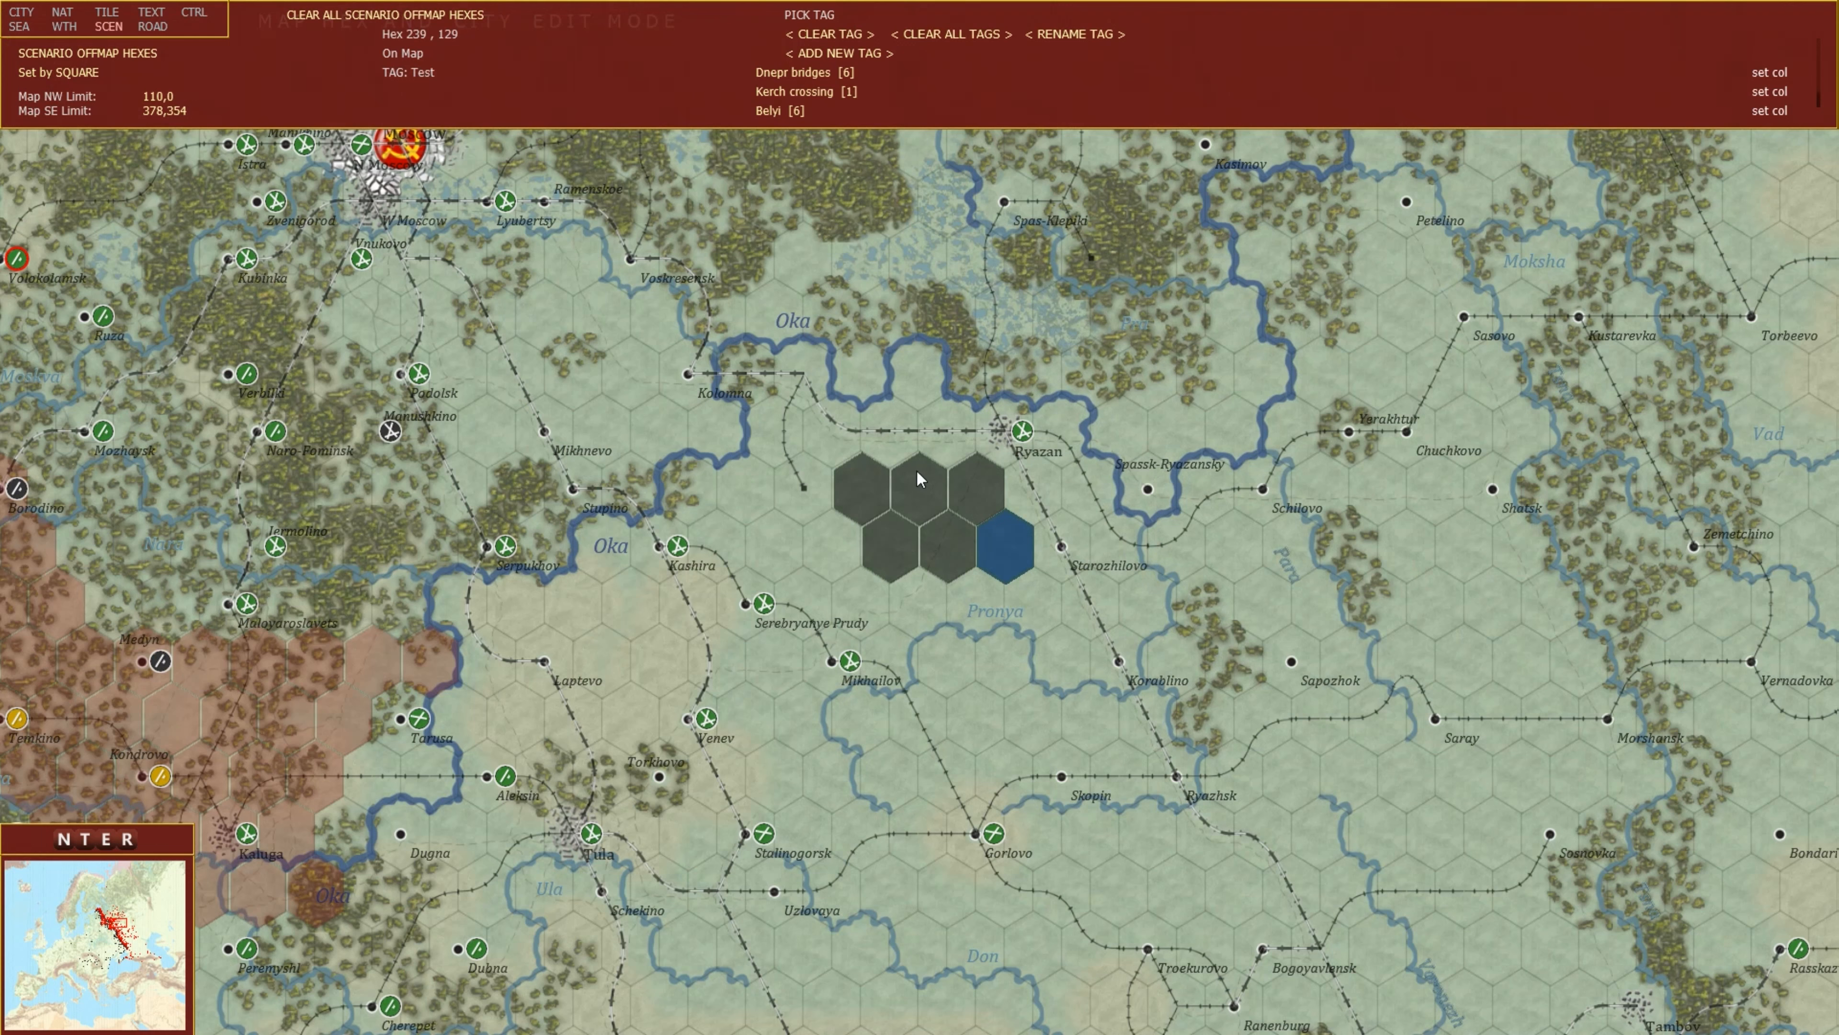
pyautogui.moveTo(858, 493)
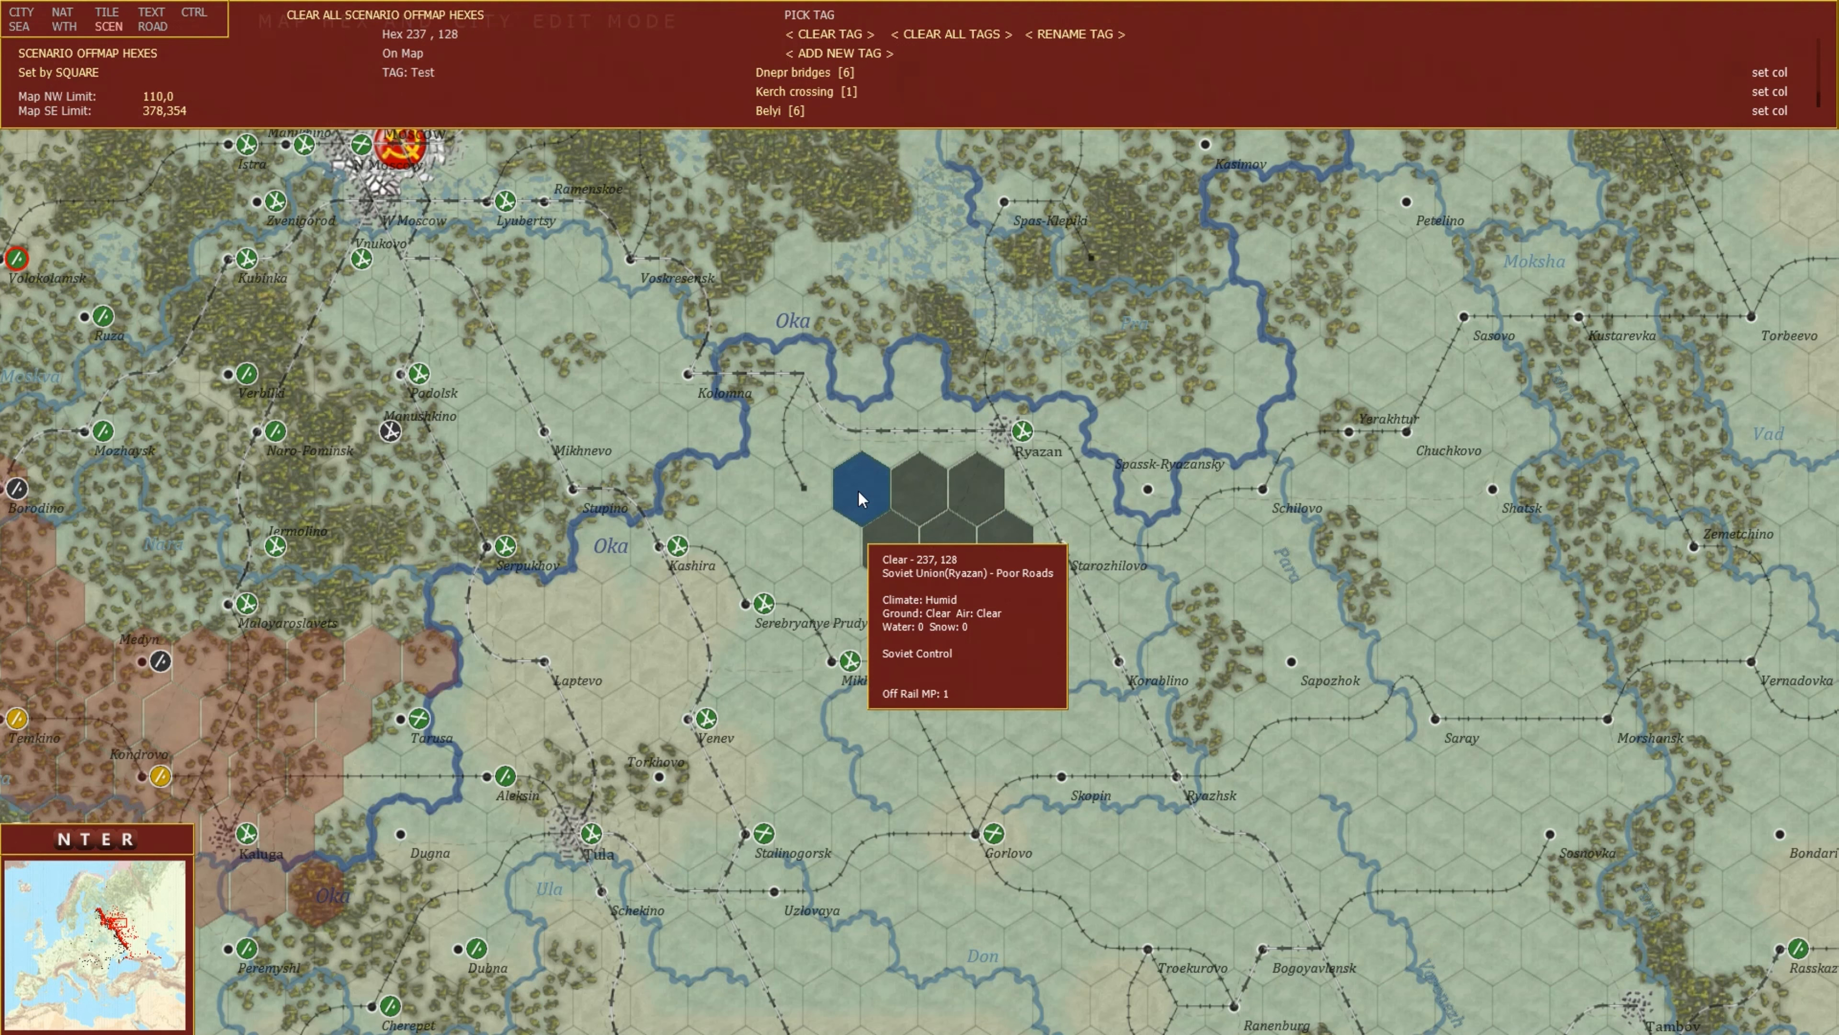
pyautogui.click(859, 486)
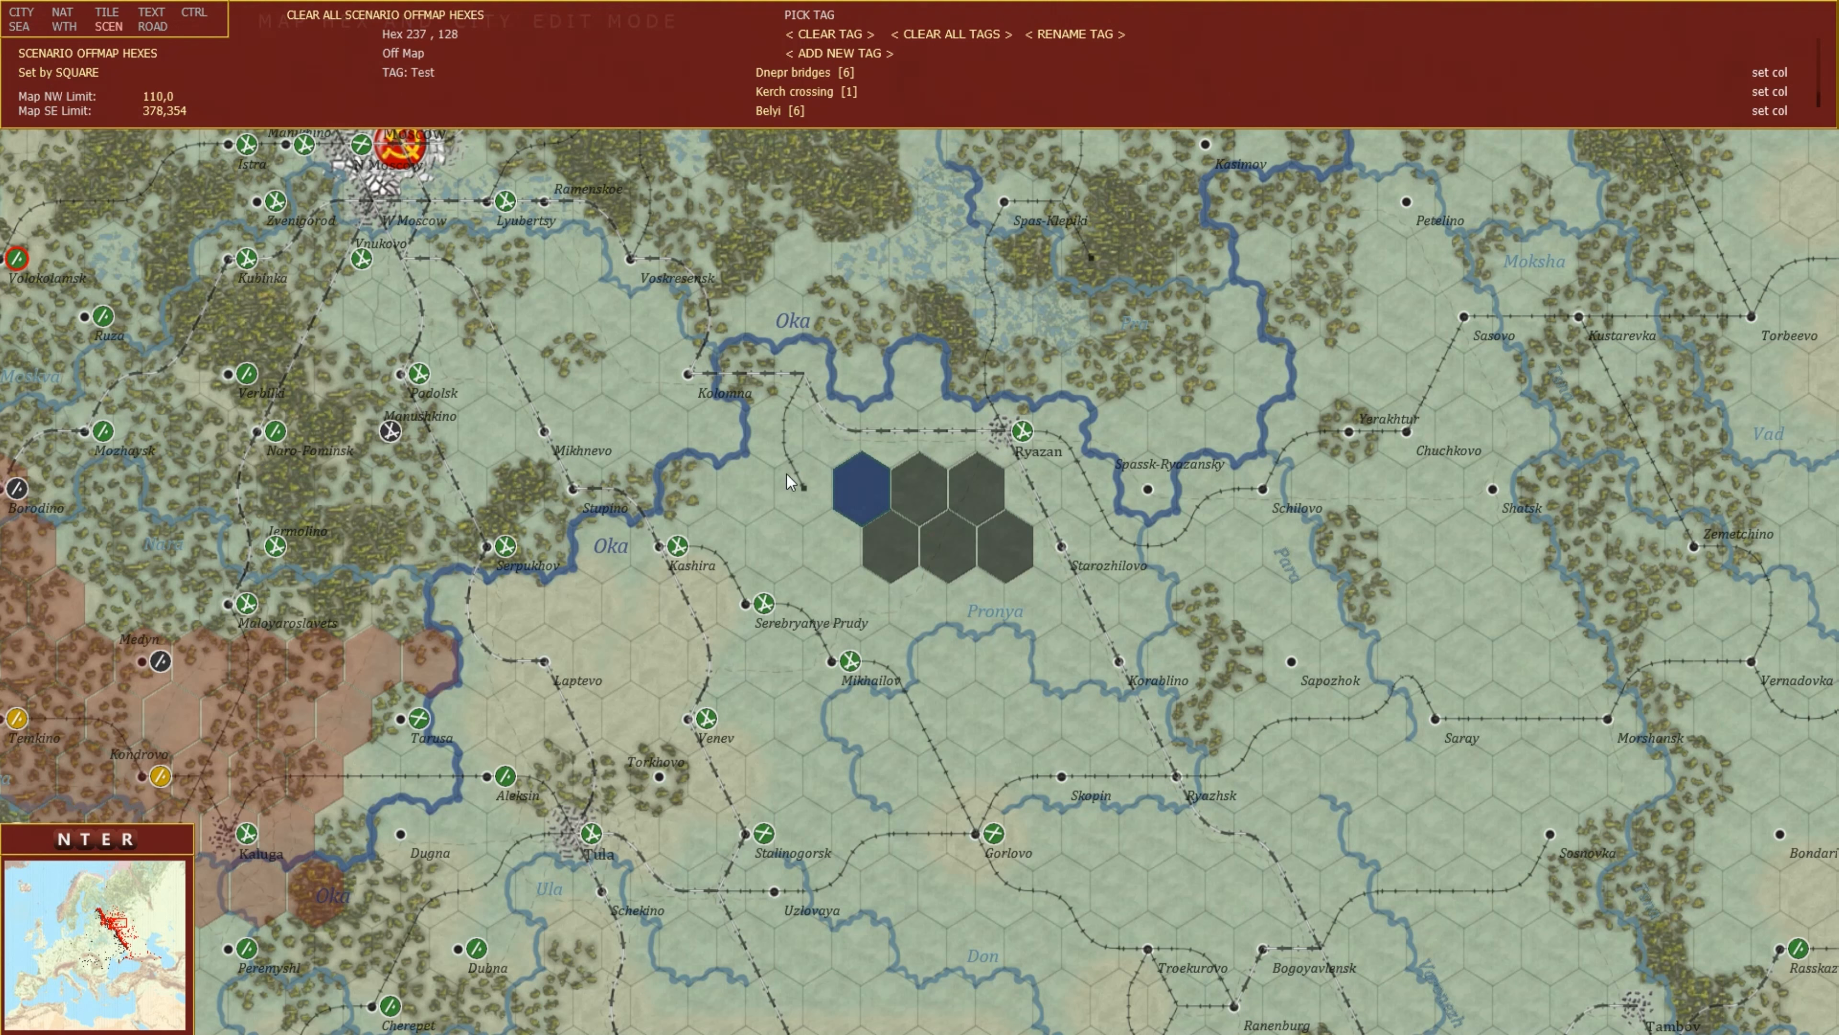
pyautogui.click(800, 510)
pyautogui.press('Escape')
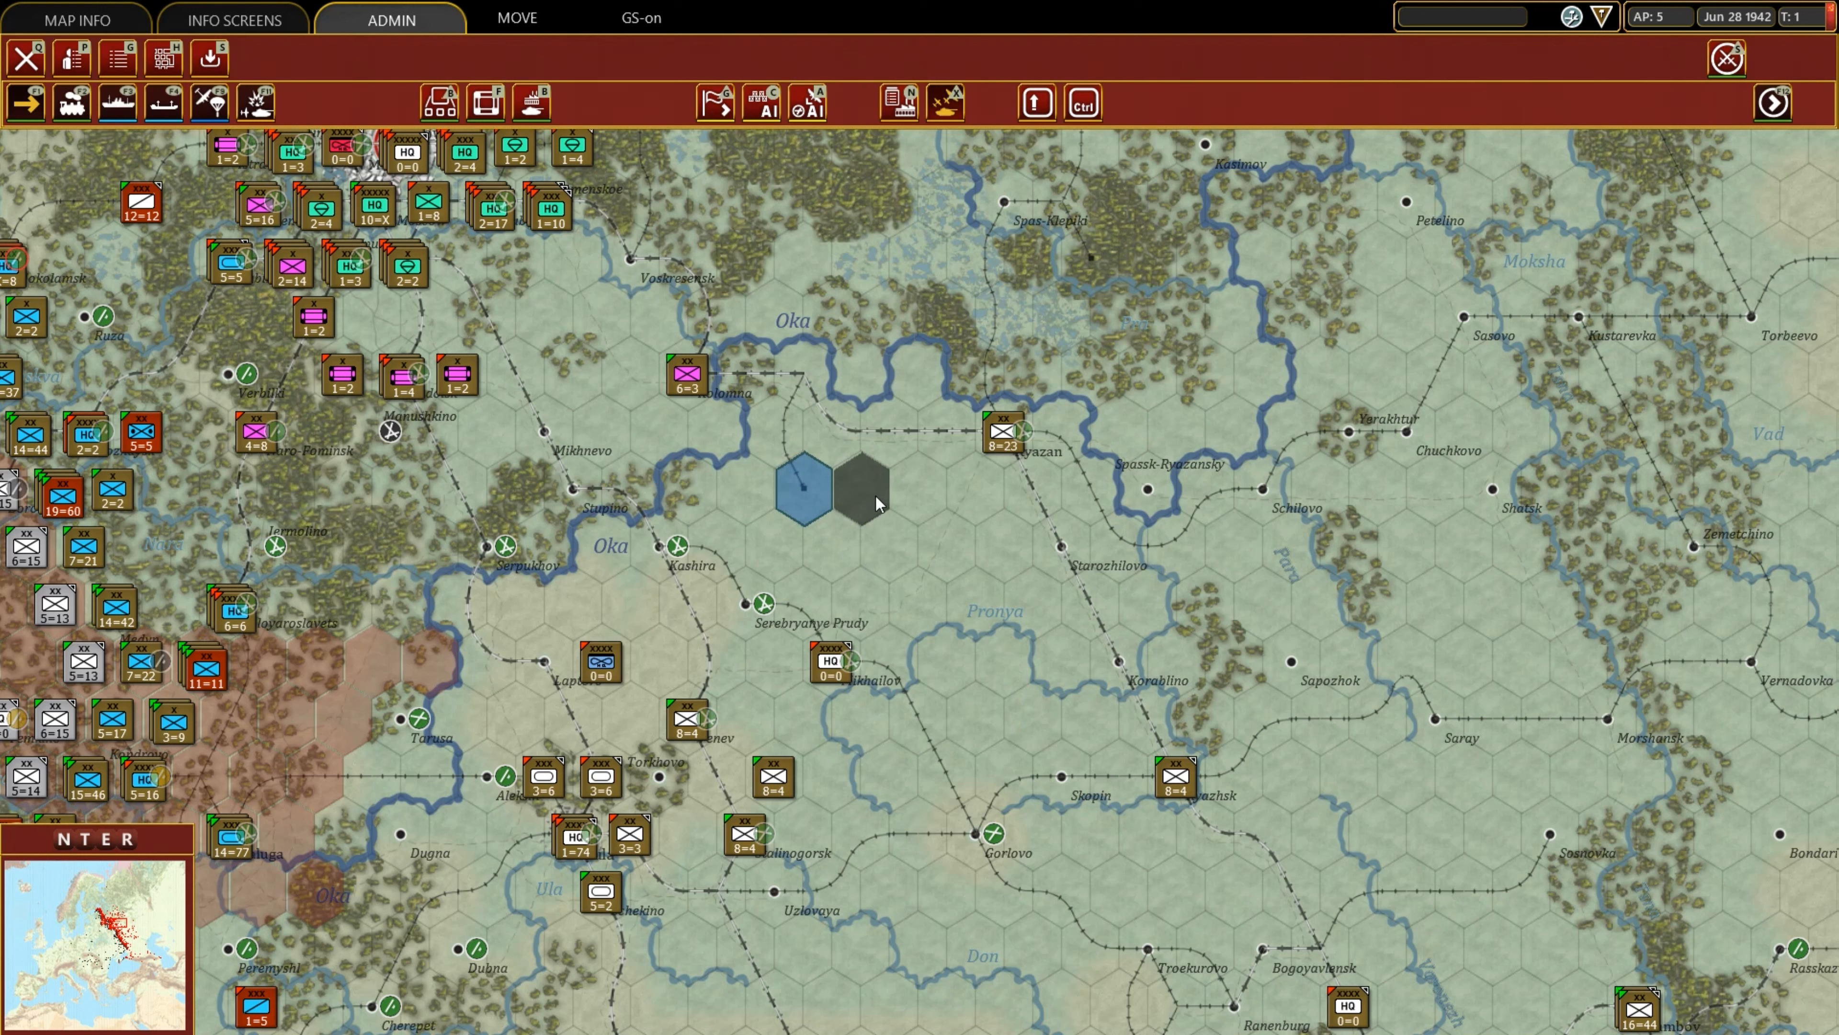
# Mark the remaining five hexes of the tagged block near Ryazan as off map.
pyautogui.moveTo(877, 493)
pyautogui.press('F8')
pyautogui.click(918, 505)
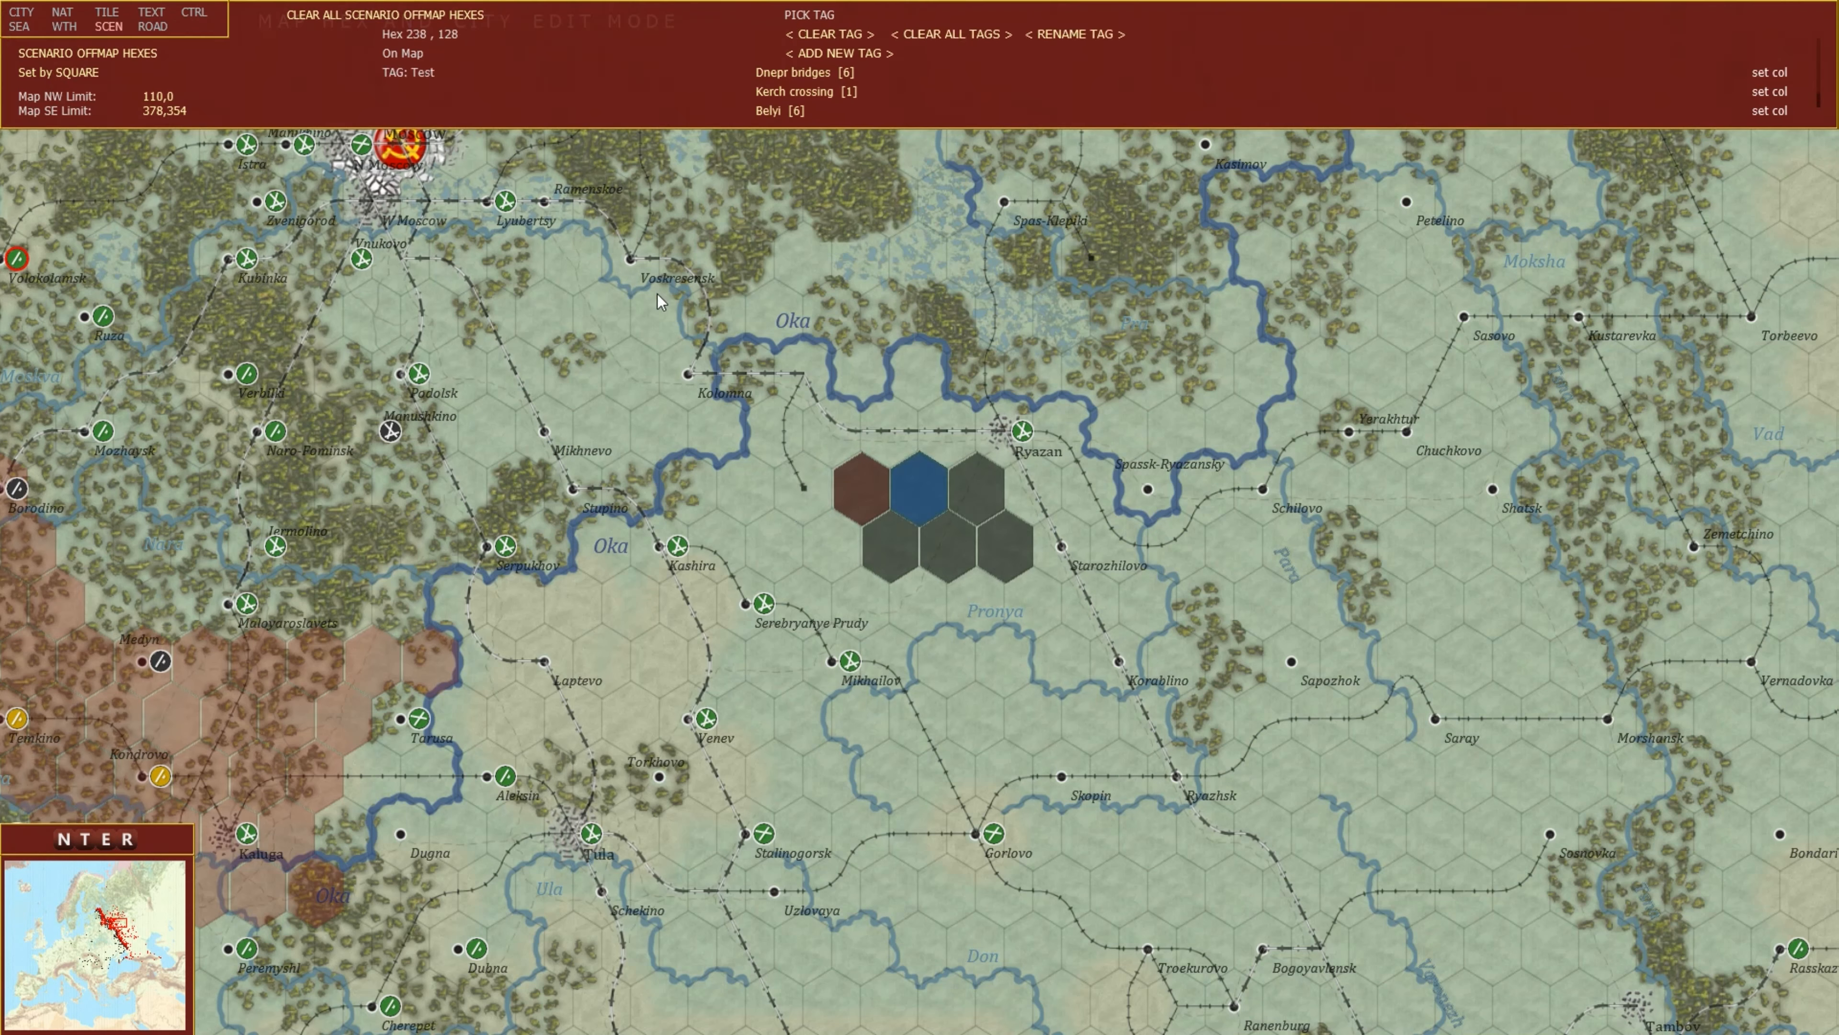
pyautogui.click(974, 491)
pyautogui.click(900, 540)
pyautogui.click(959, 545)
pyautogui.click(1023, 535)
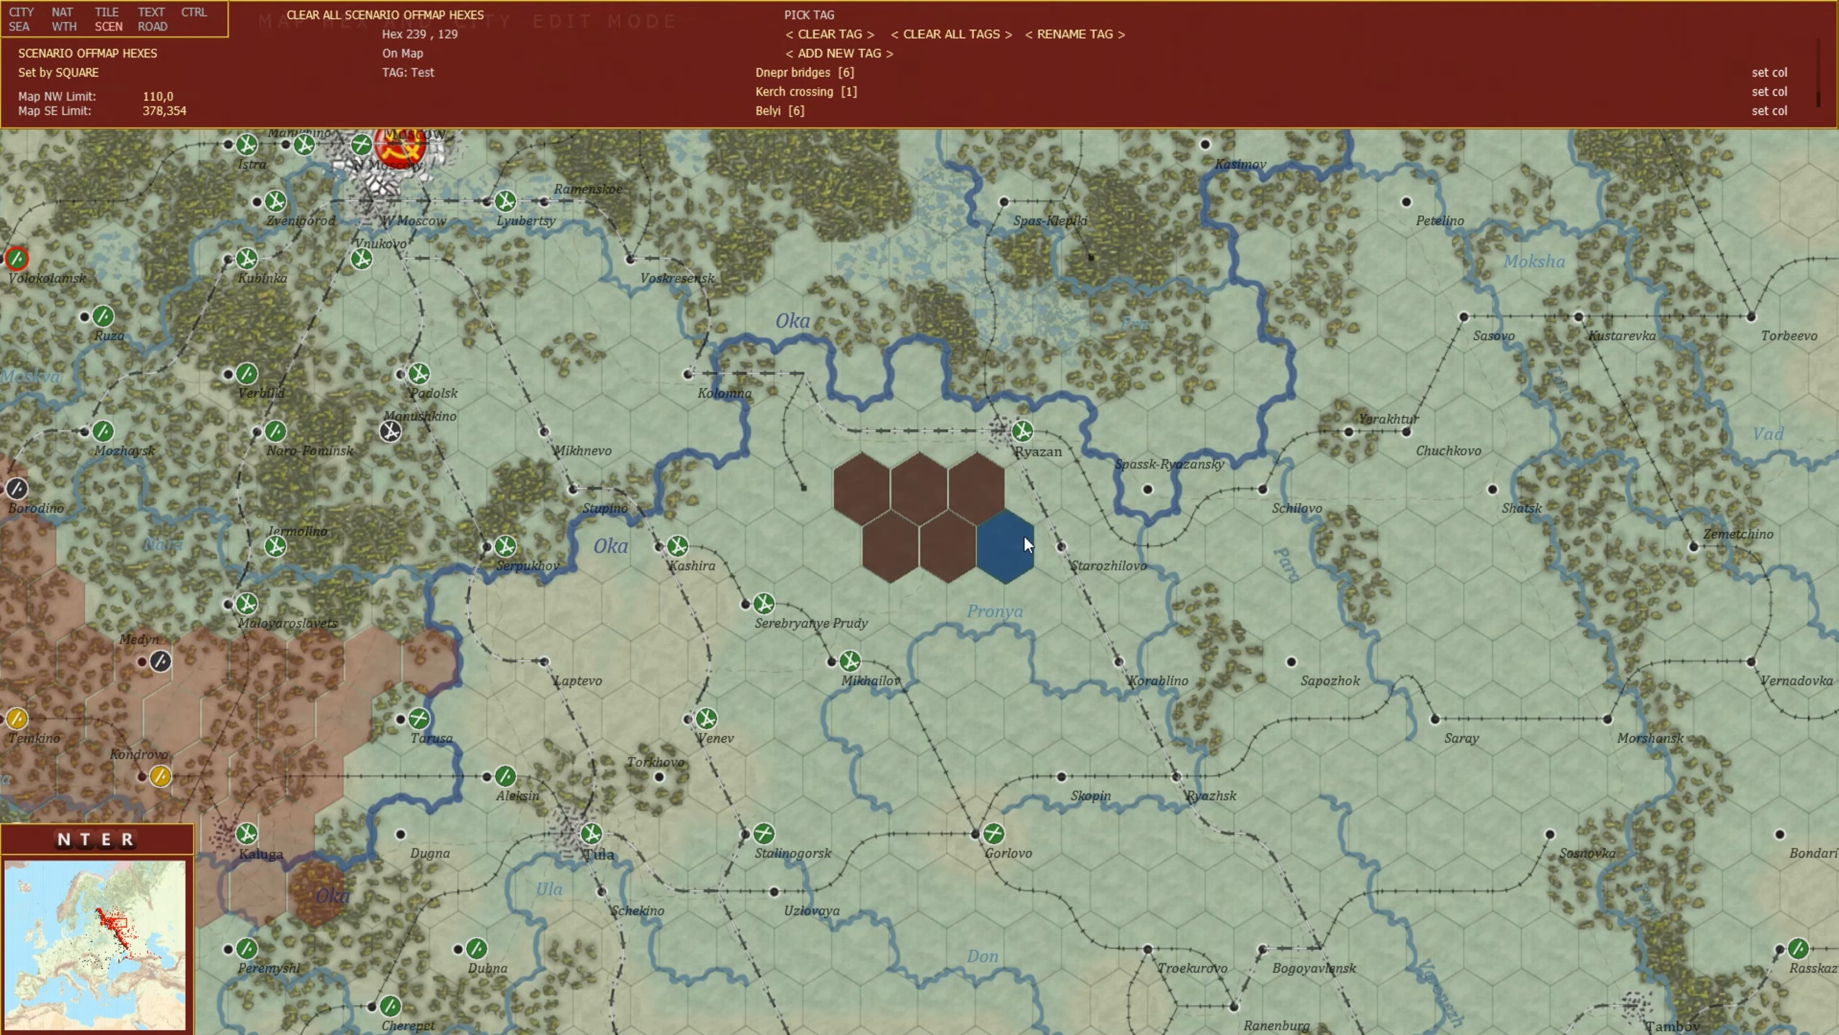
pyautogui.click(816, 537)
pyautogui.press('Escape')
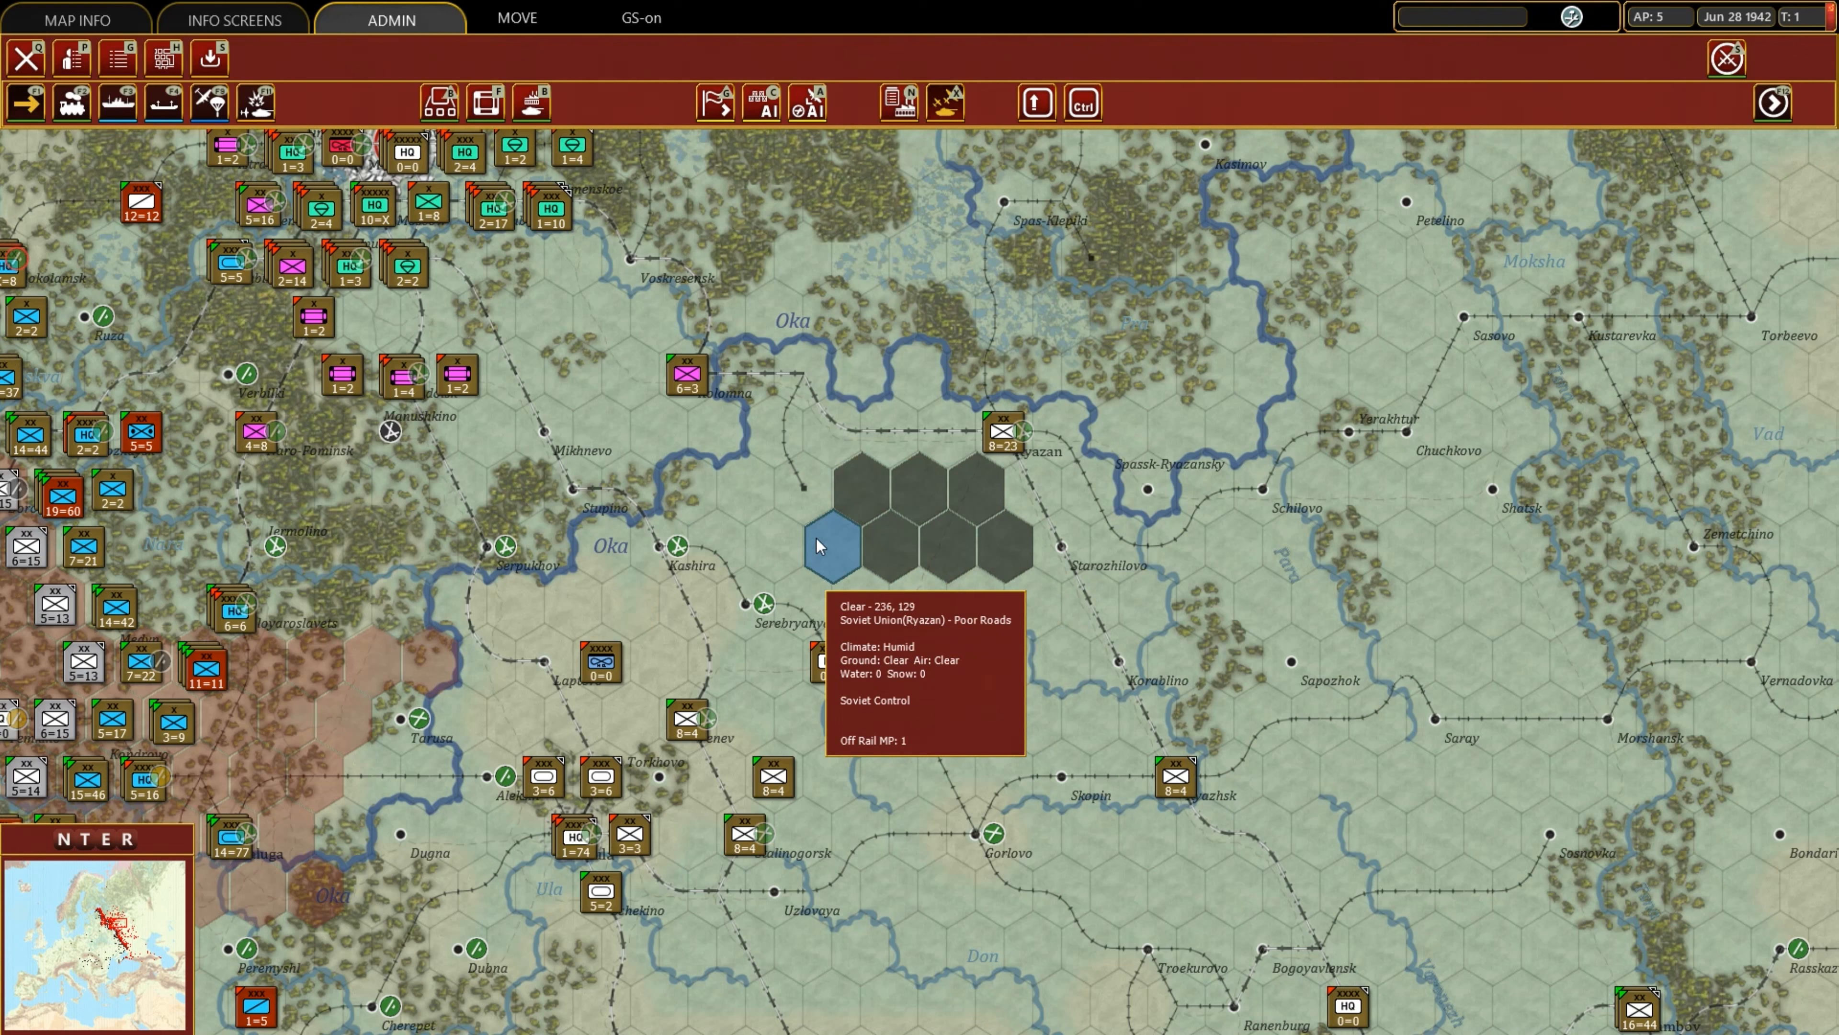
# Switch to hex road system mode, move to the Elista area, and choose the Average road type set by line.
pyautogui.press('e')
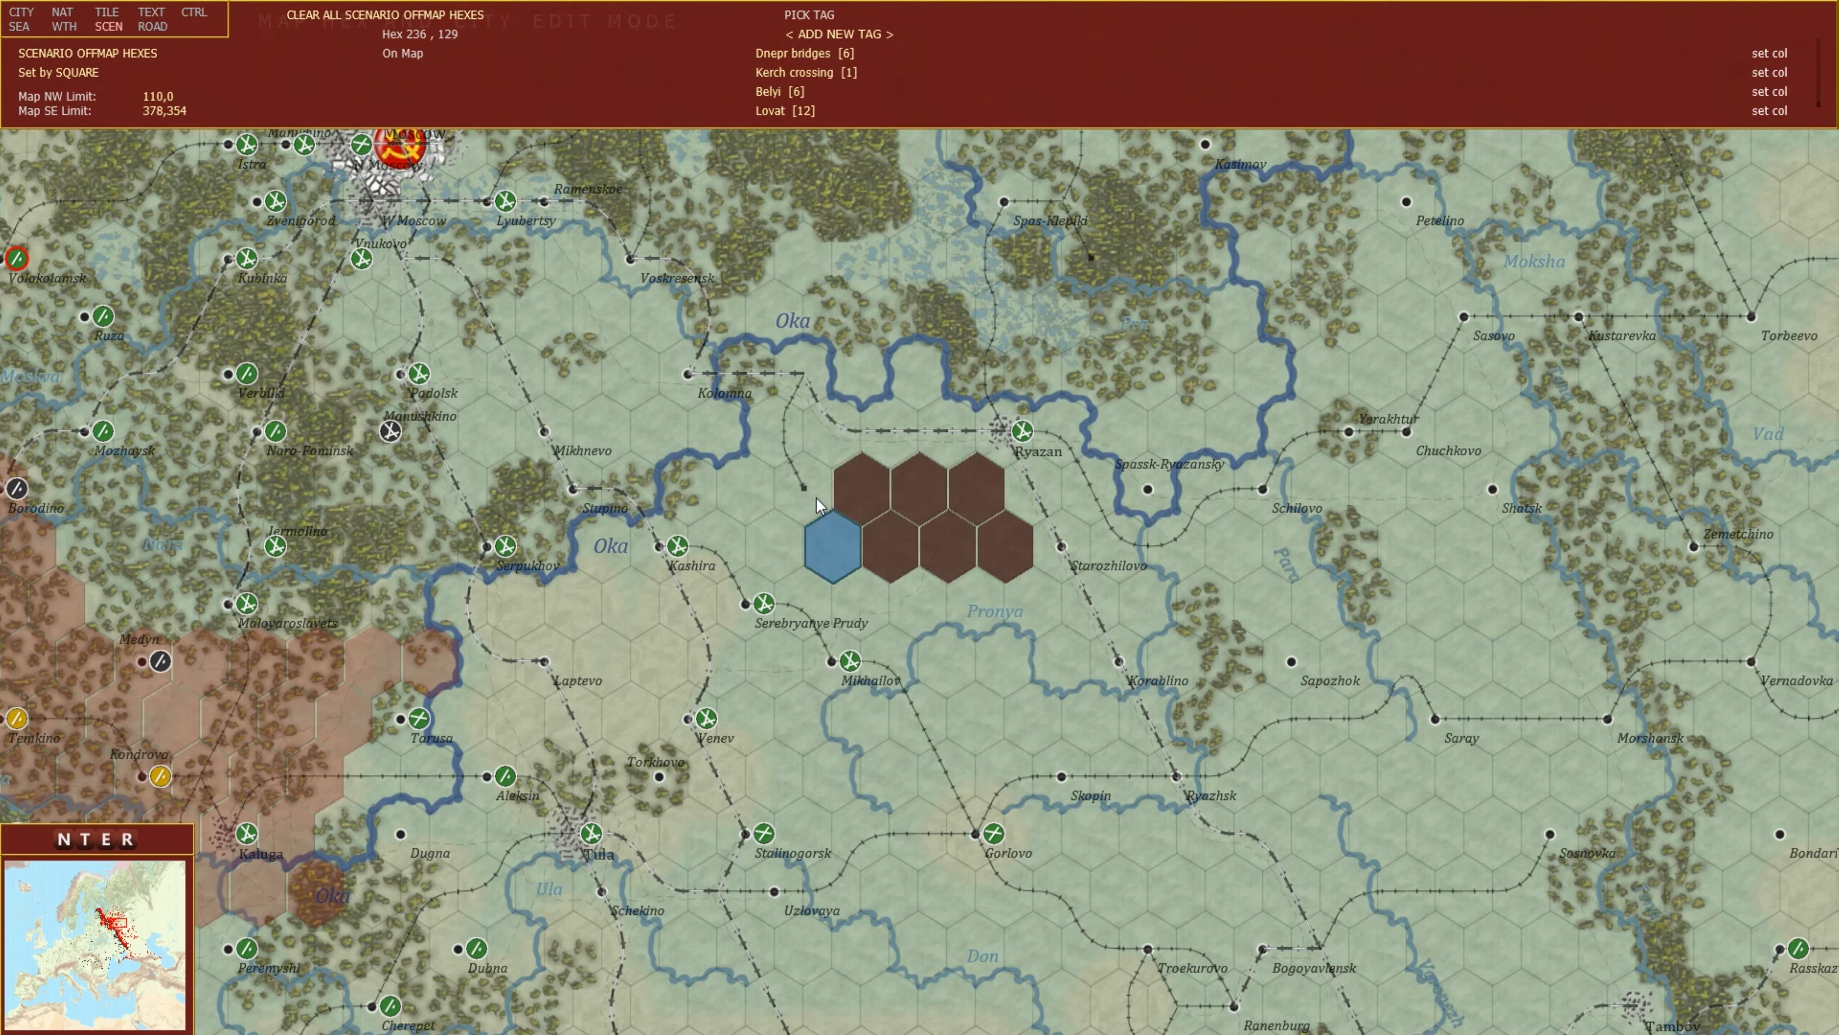
pyautogui.click(167, 27)
pyautogui.scroll(-1, 959, 467)
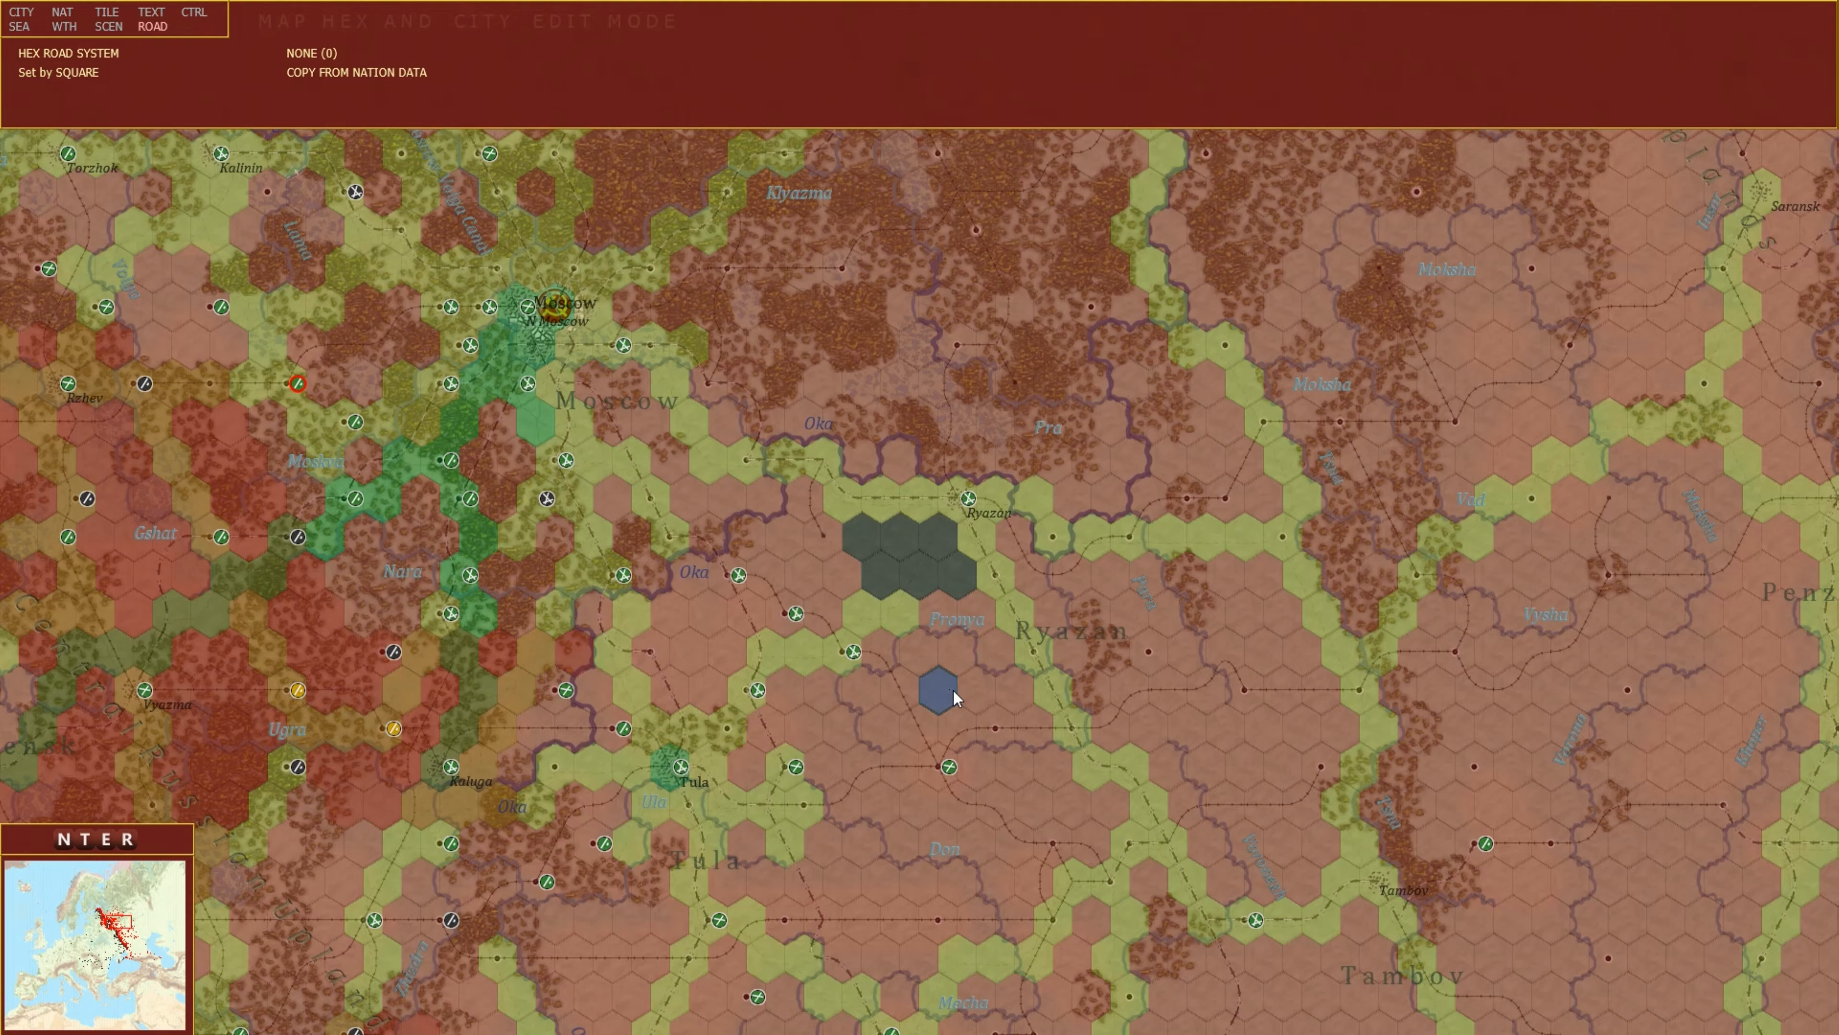
pyautogui.moveTo(1374, 1033)
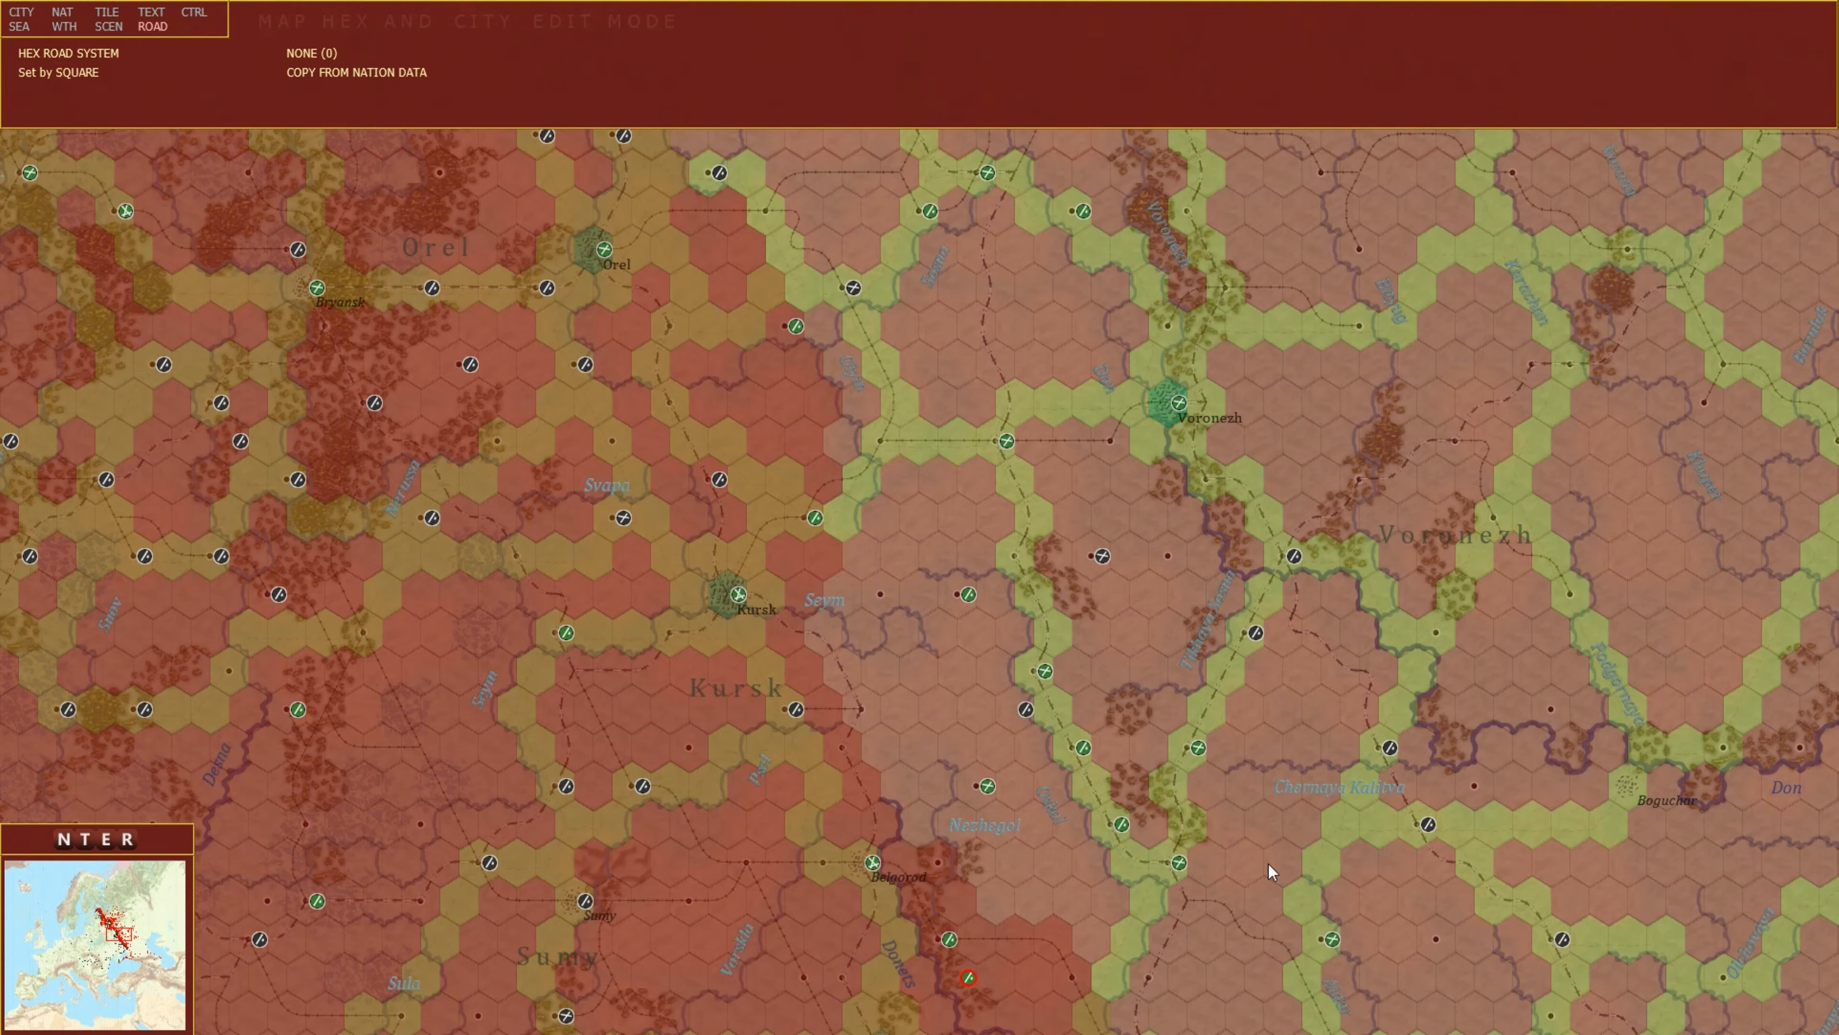
pyautogui.moveTo(1838, 696)
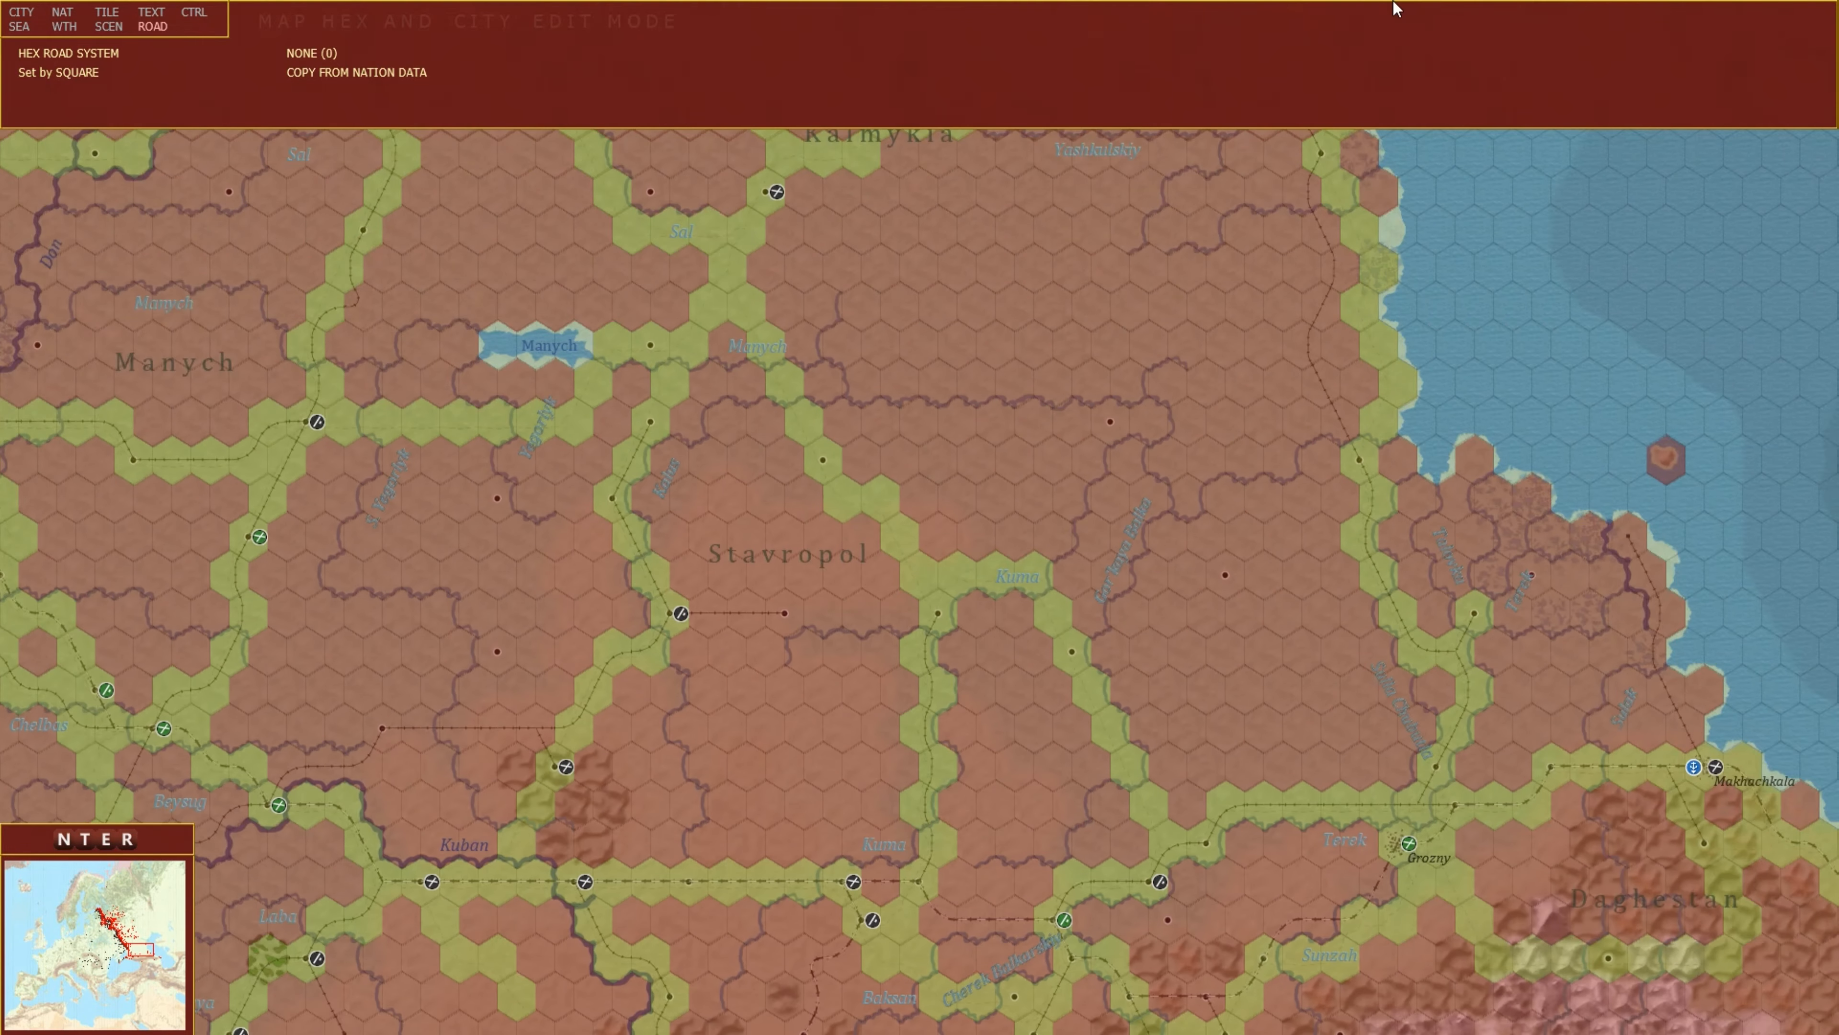
pyautogui.scroll(1, 934, 557)
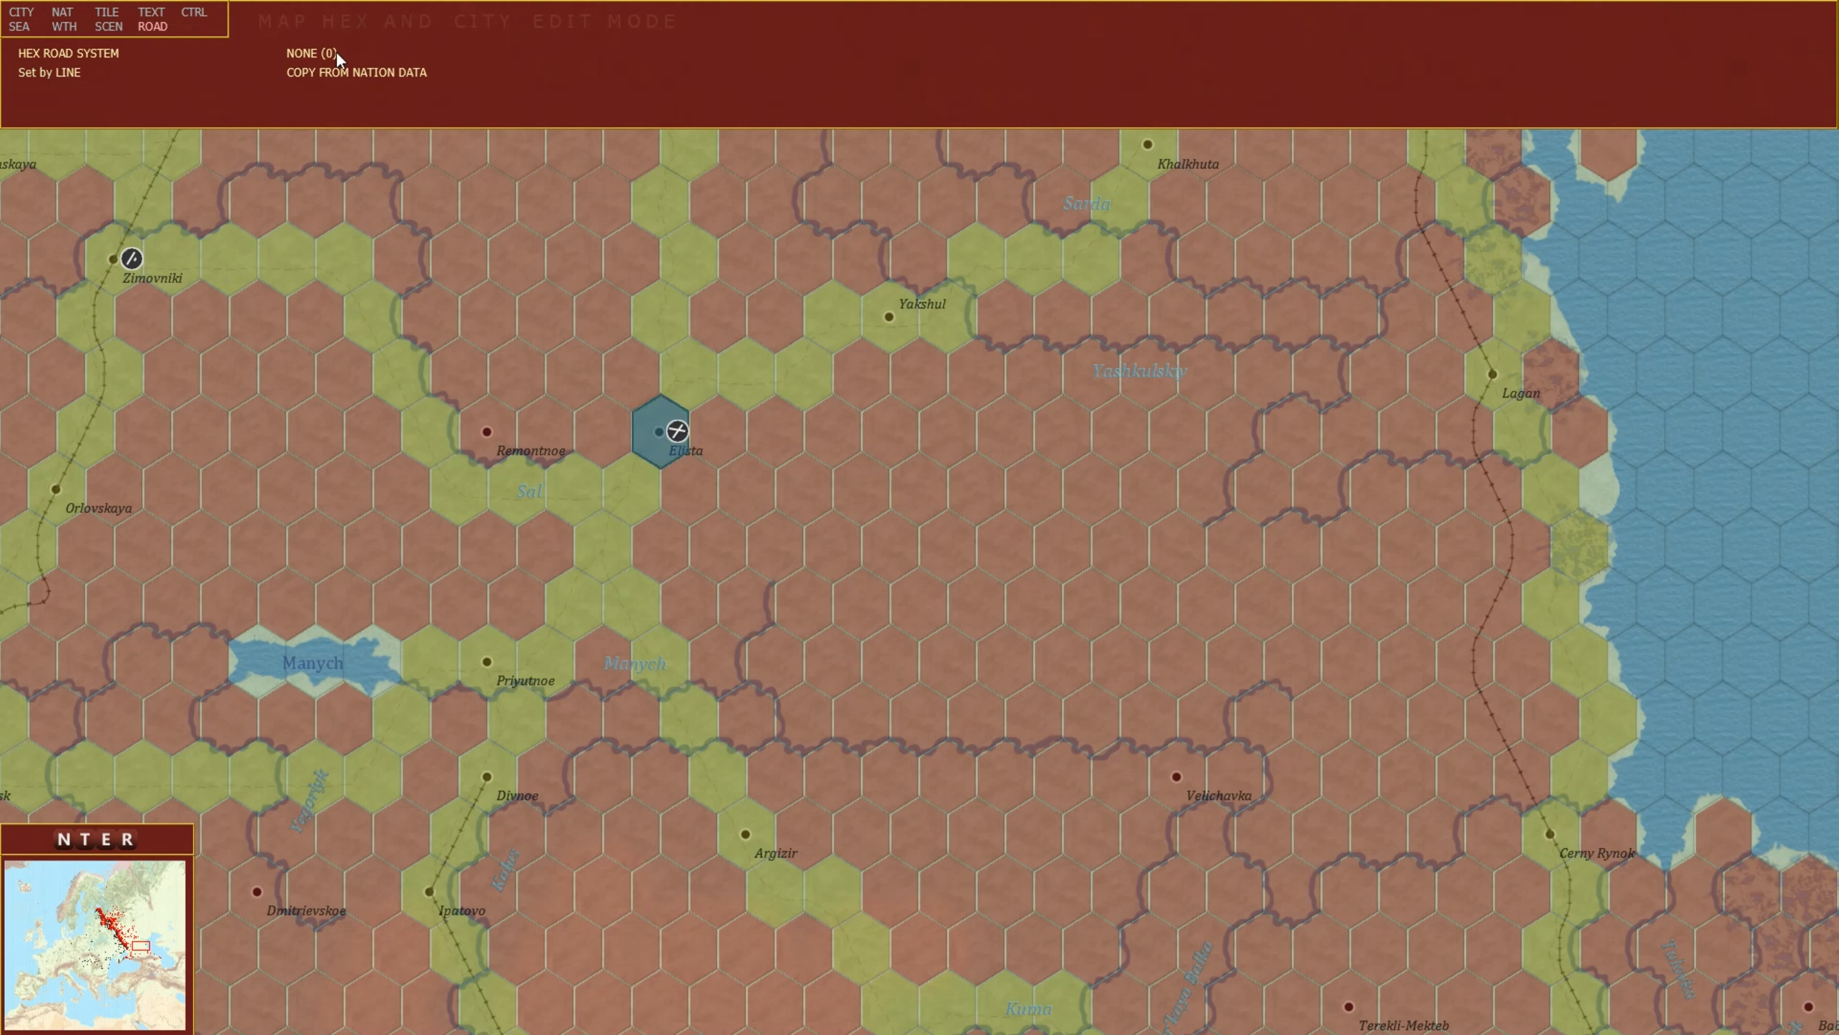
pyautogui.click(314, 55)
pyautogui.click(324, 57)
pyautogui.moveTo(858, 495)
pyautogui.click(324, 53)
pyautogui.click(311, 53)
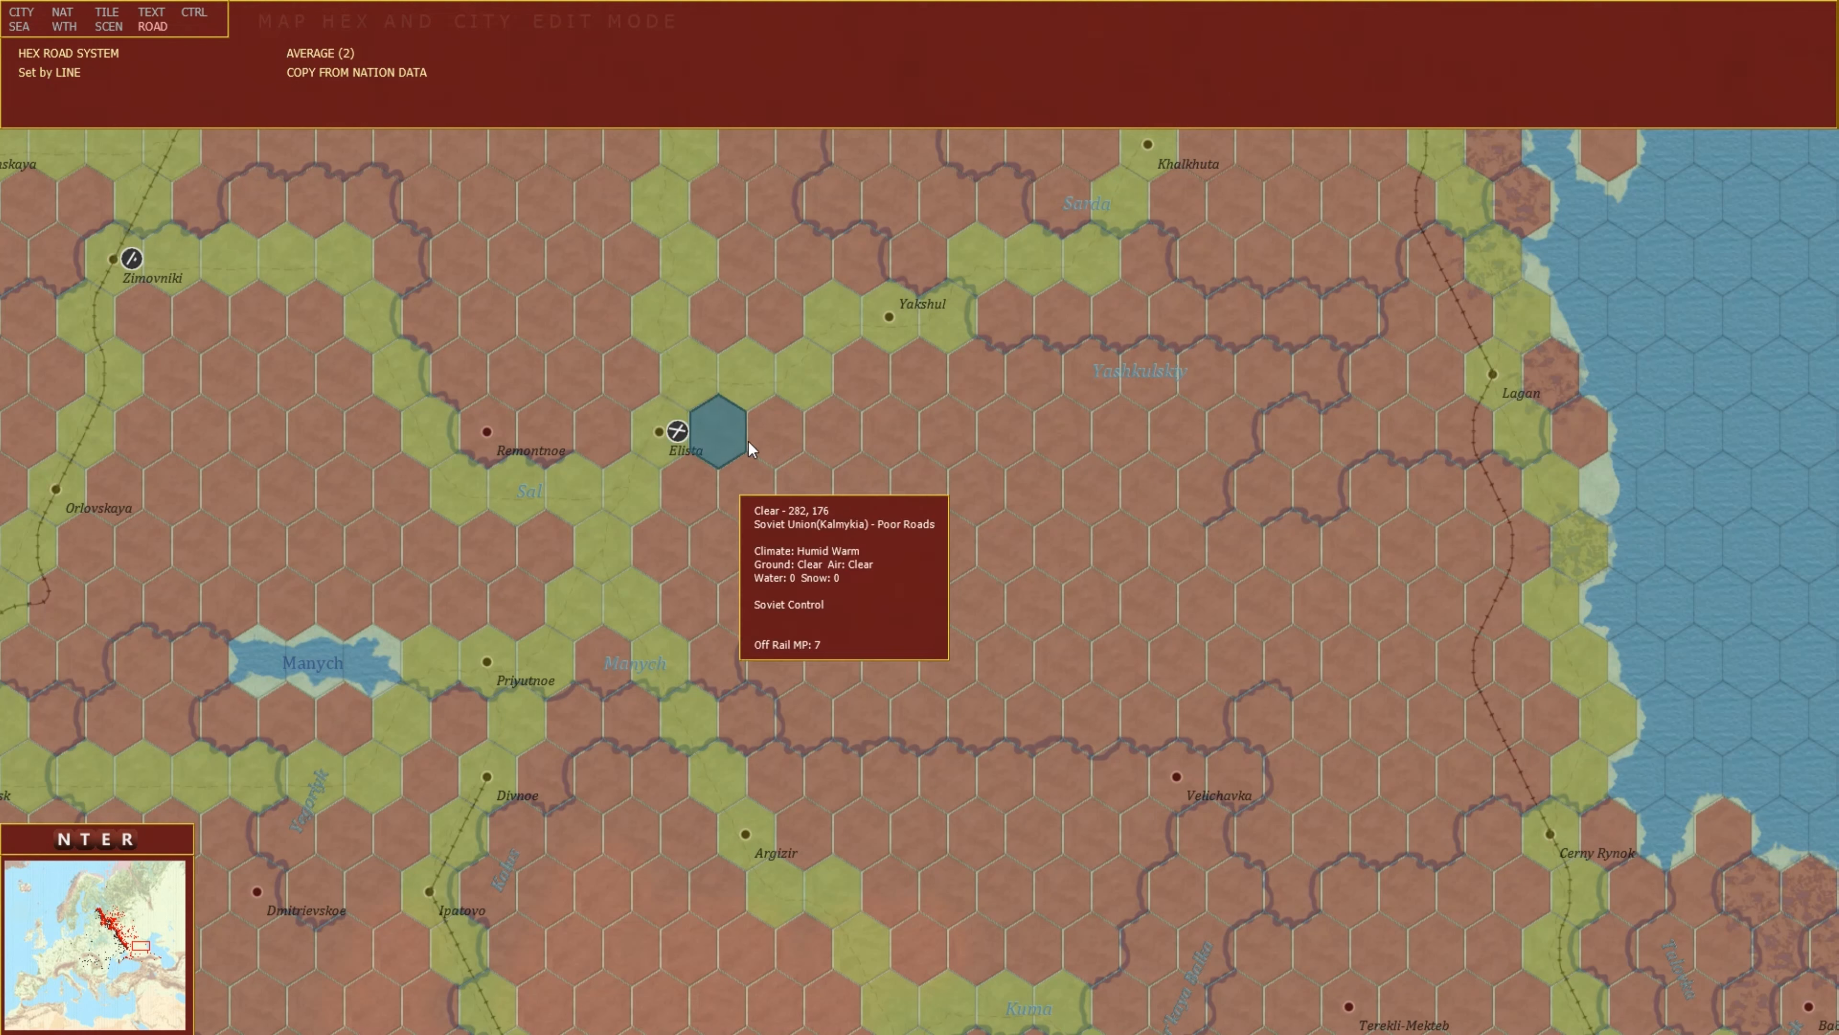
# Draw an Average road line from the hex east of Elista eastward to Lagan.
pyautogui.moveTo(857, 441)
pyautogui.mouseDown()
pyautogui.moveTo(1334, 425)
pyautogui.moveTo(1383, 375)
pyautogui.moveTo(1491, 375)
pyautogui.mouseUp()
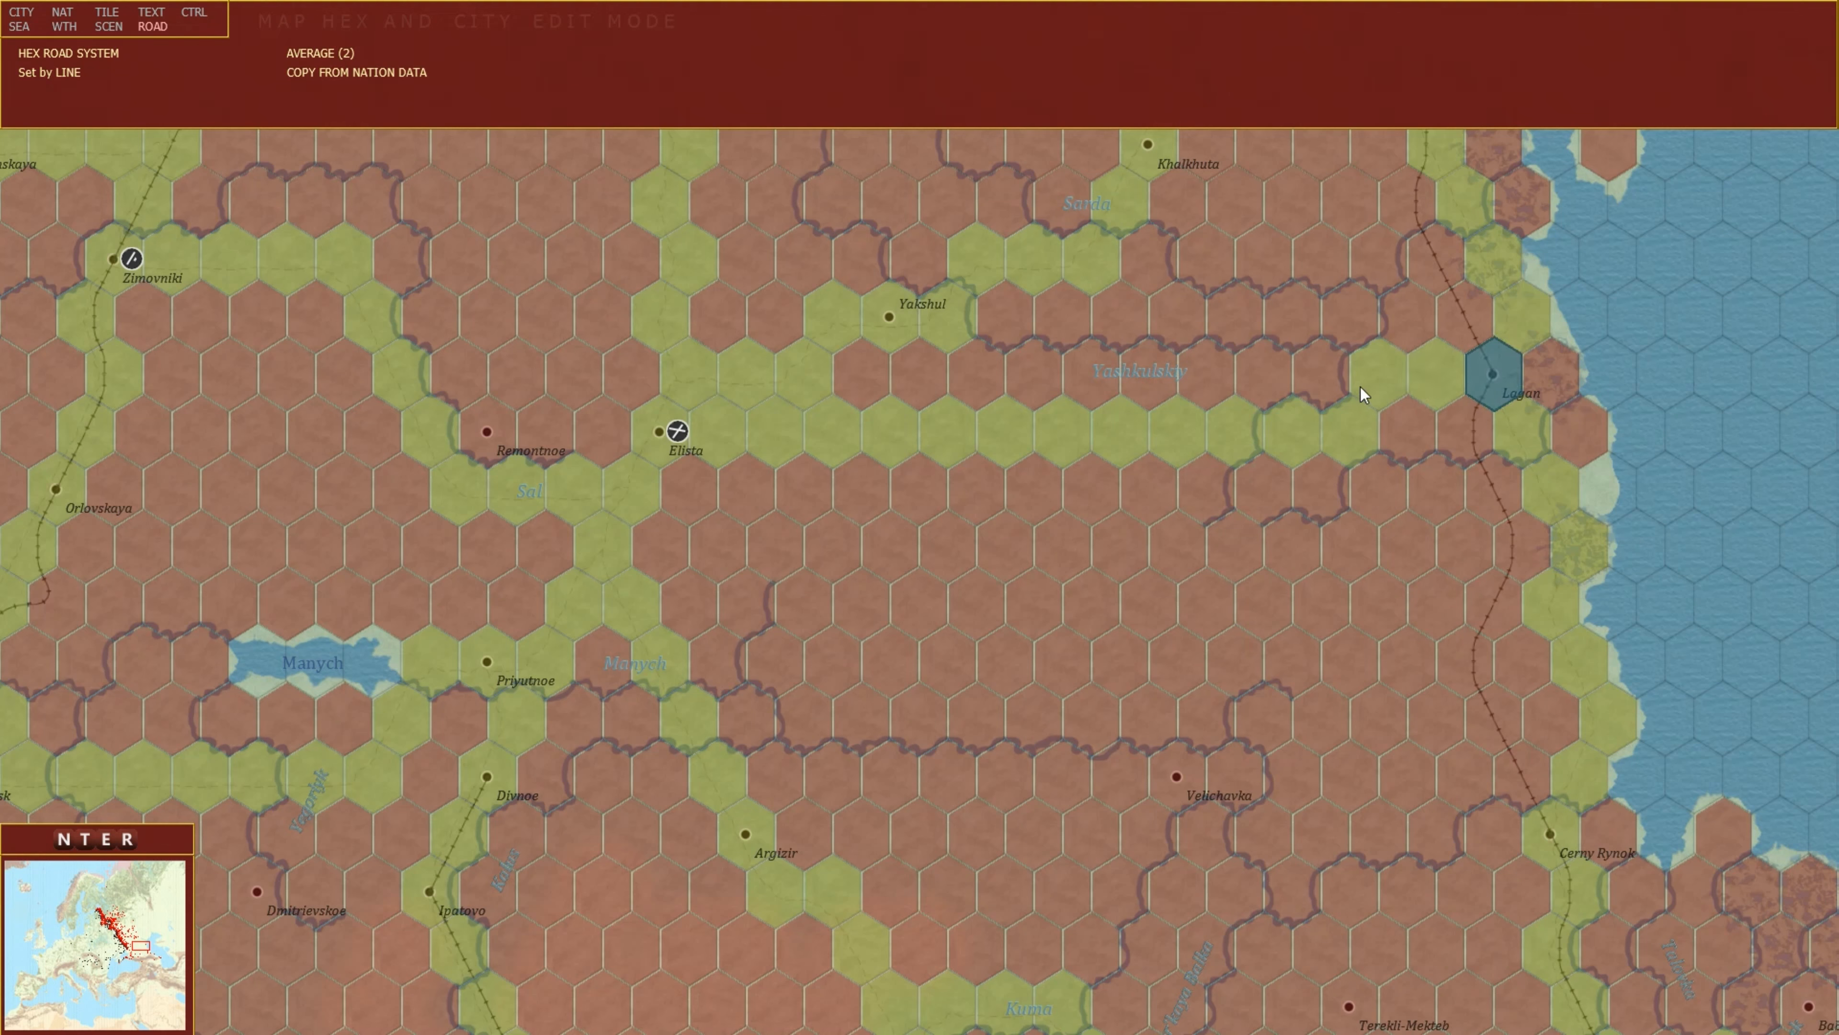
# Exit the editor and toggle the map overlays to inspect the new road east of Elista.
pyautogui.press('Escape')
pyautogui.press('ctrl')
pyautogui.press('r')
pyautogui.hotkey('ctrl', 'r')
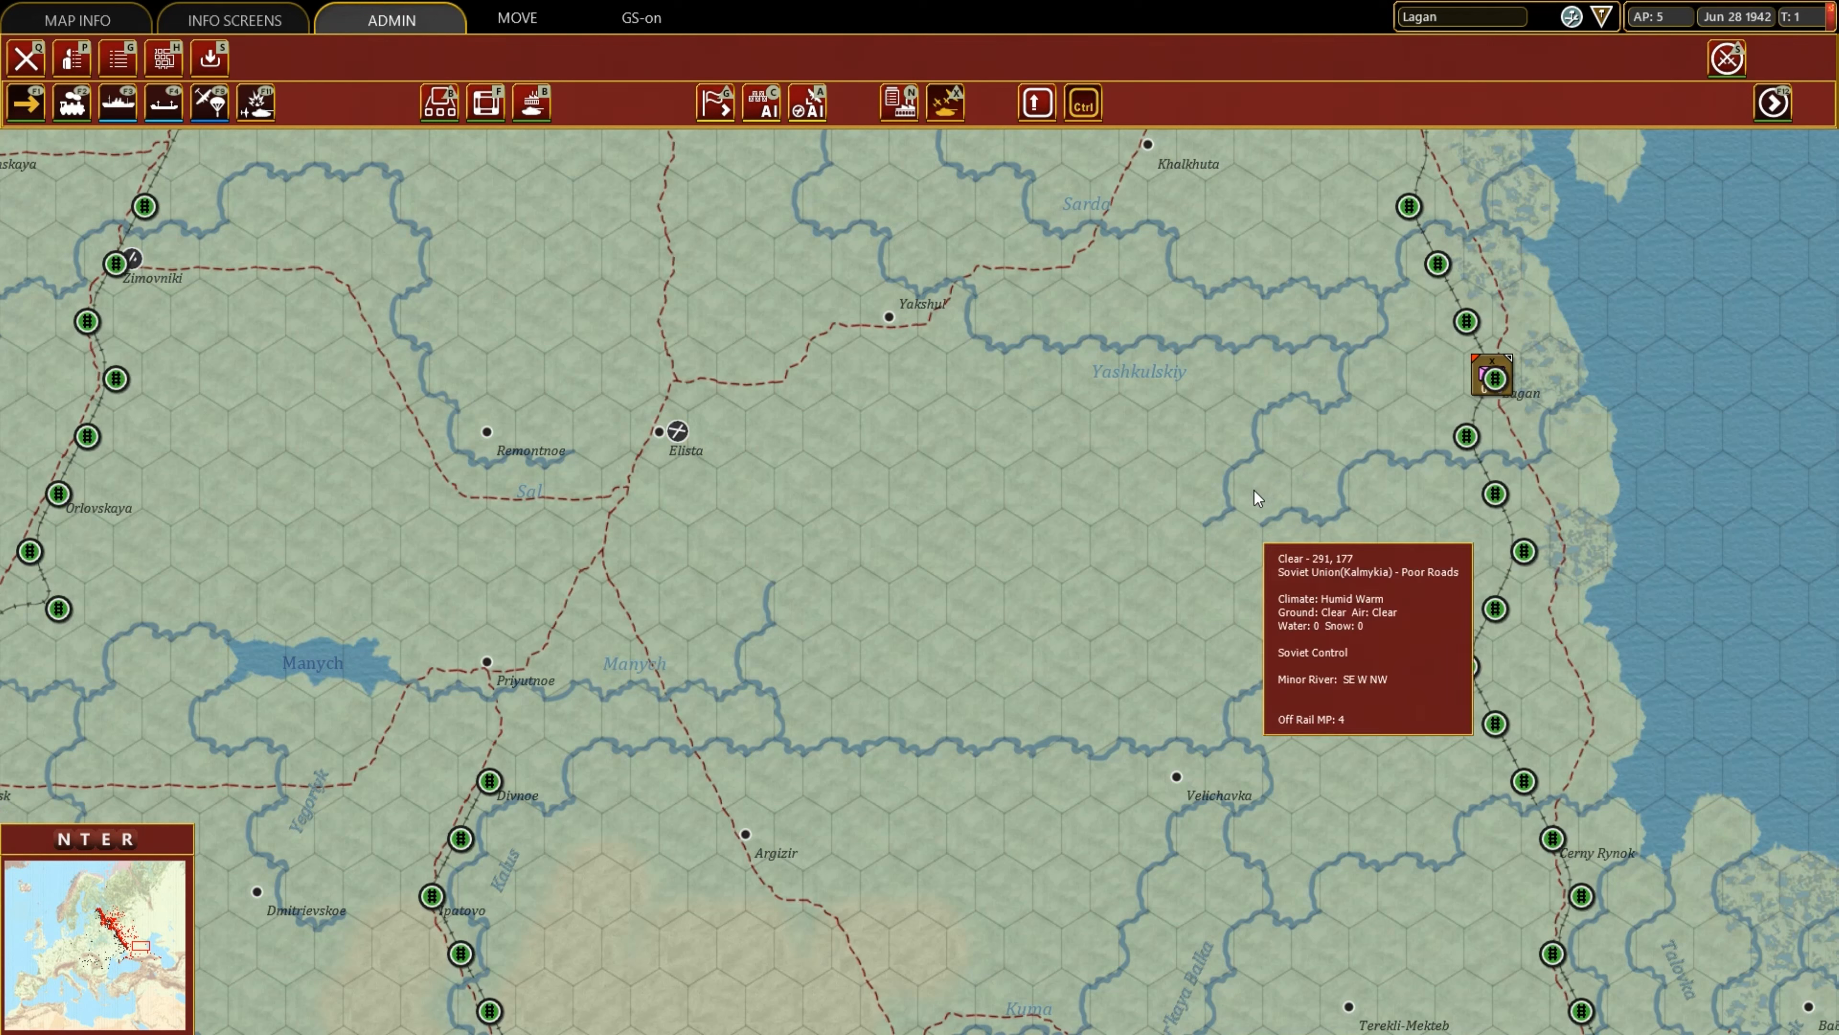
pyautogui.press('r')
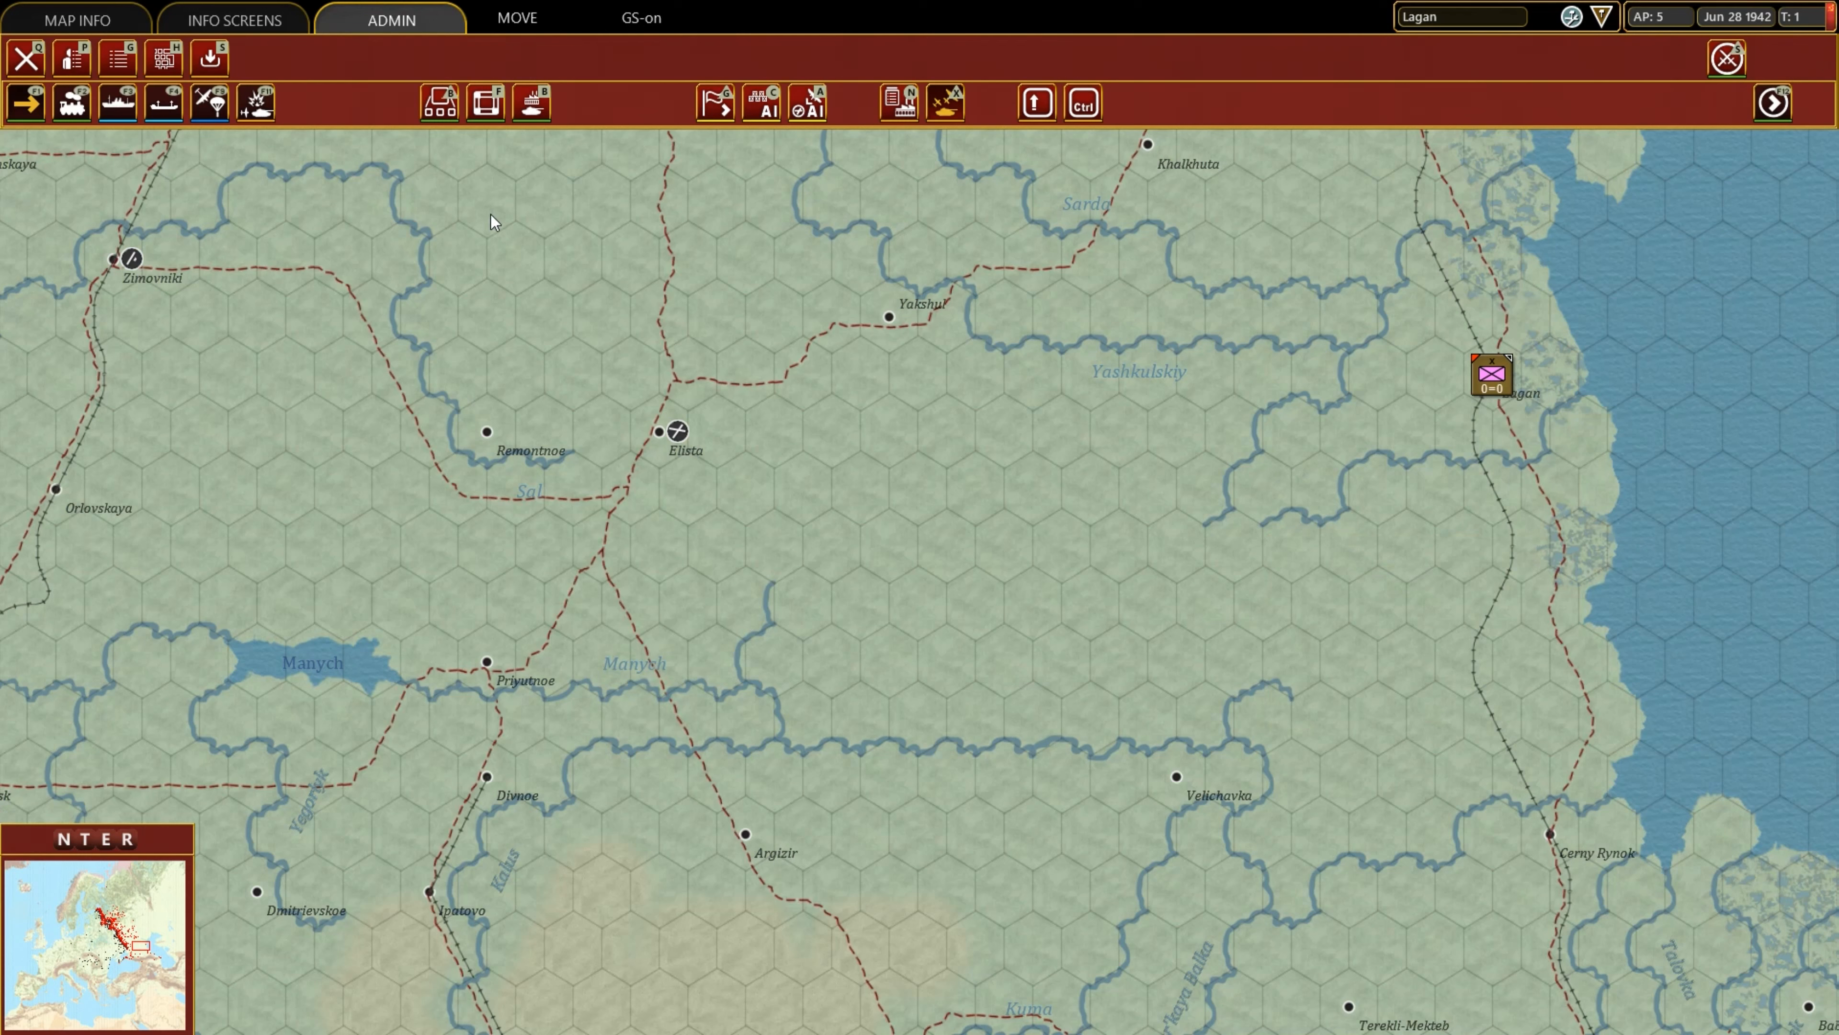
pyautogui.click(711, 430)
pyautogui.press('h')
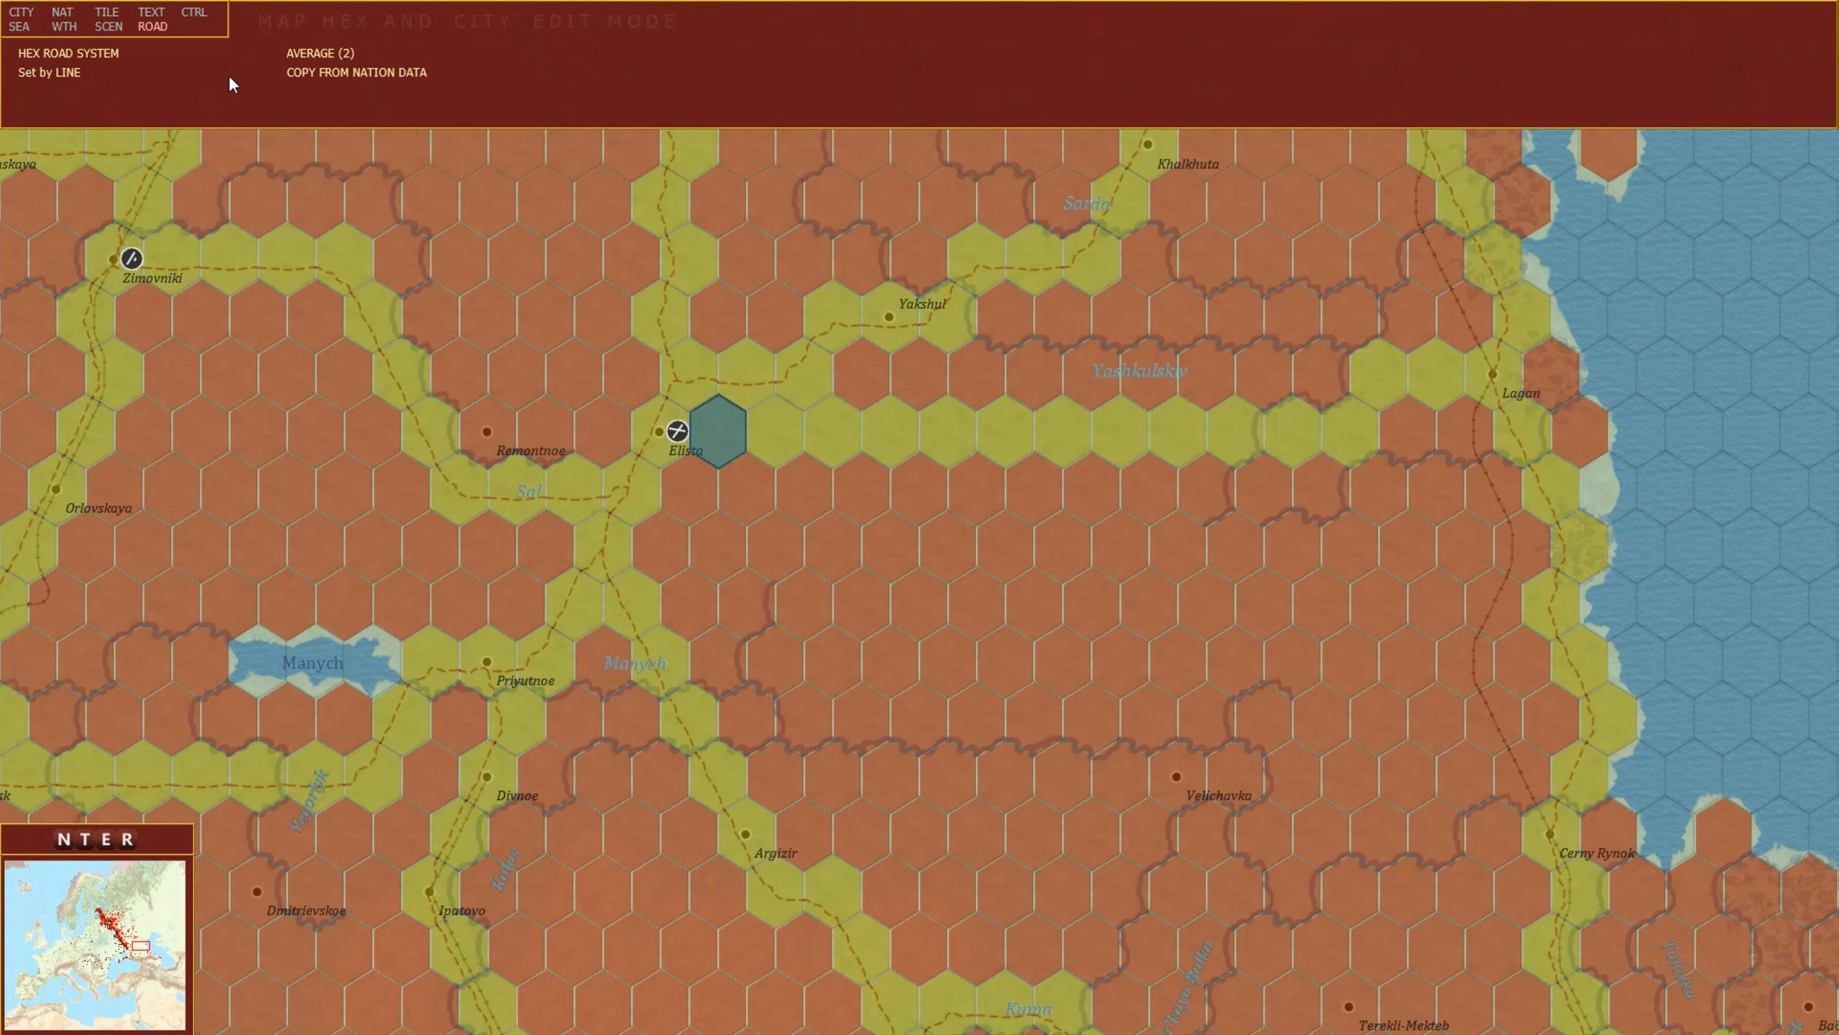
# Open the hex tile road art panel for the Elista hex, browse the road art options, and return to the editor's main screen.
pyautogui.click(107, 14)
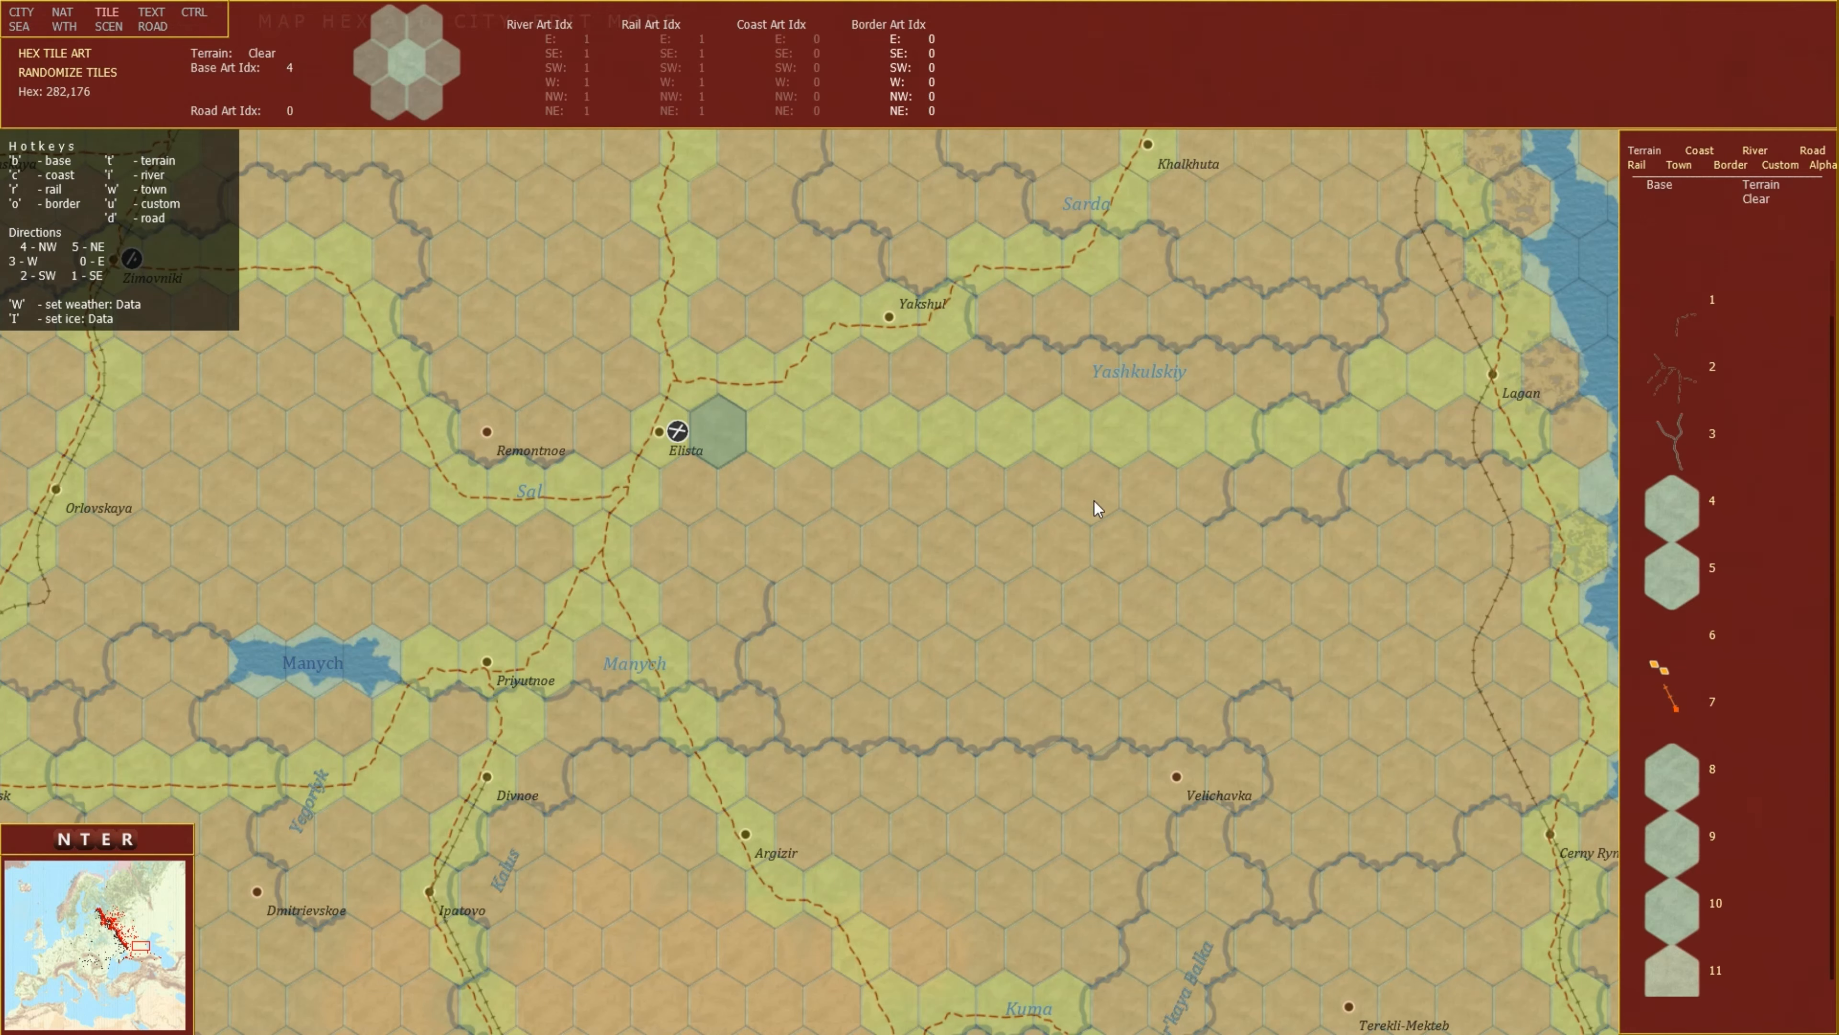
pyautogui.click(1815, 154)
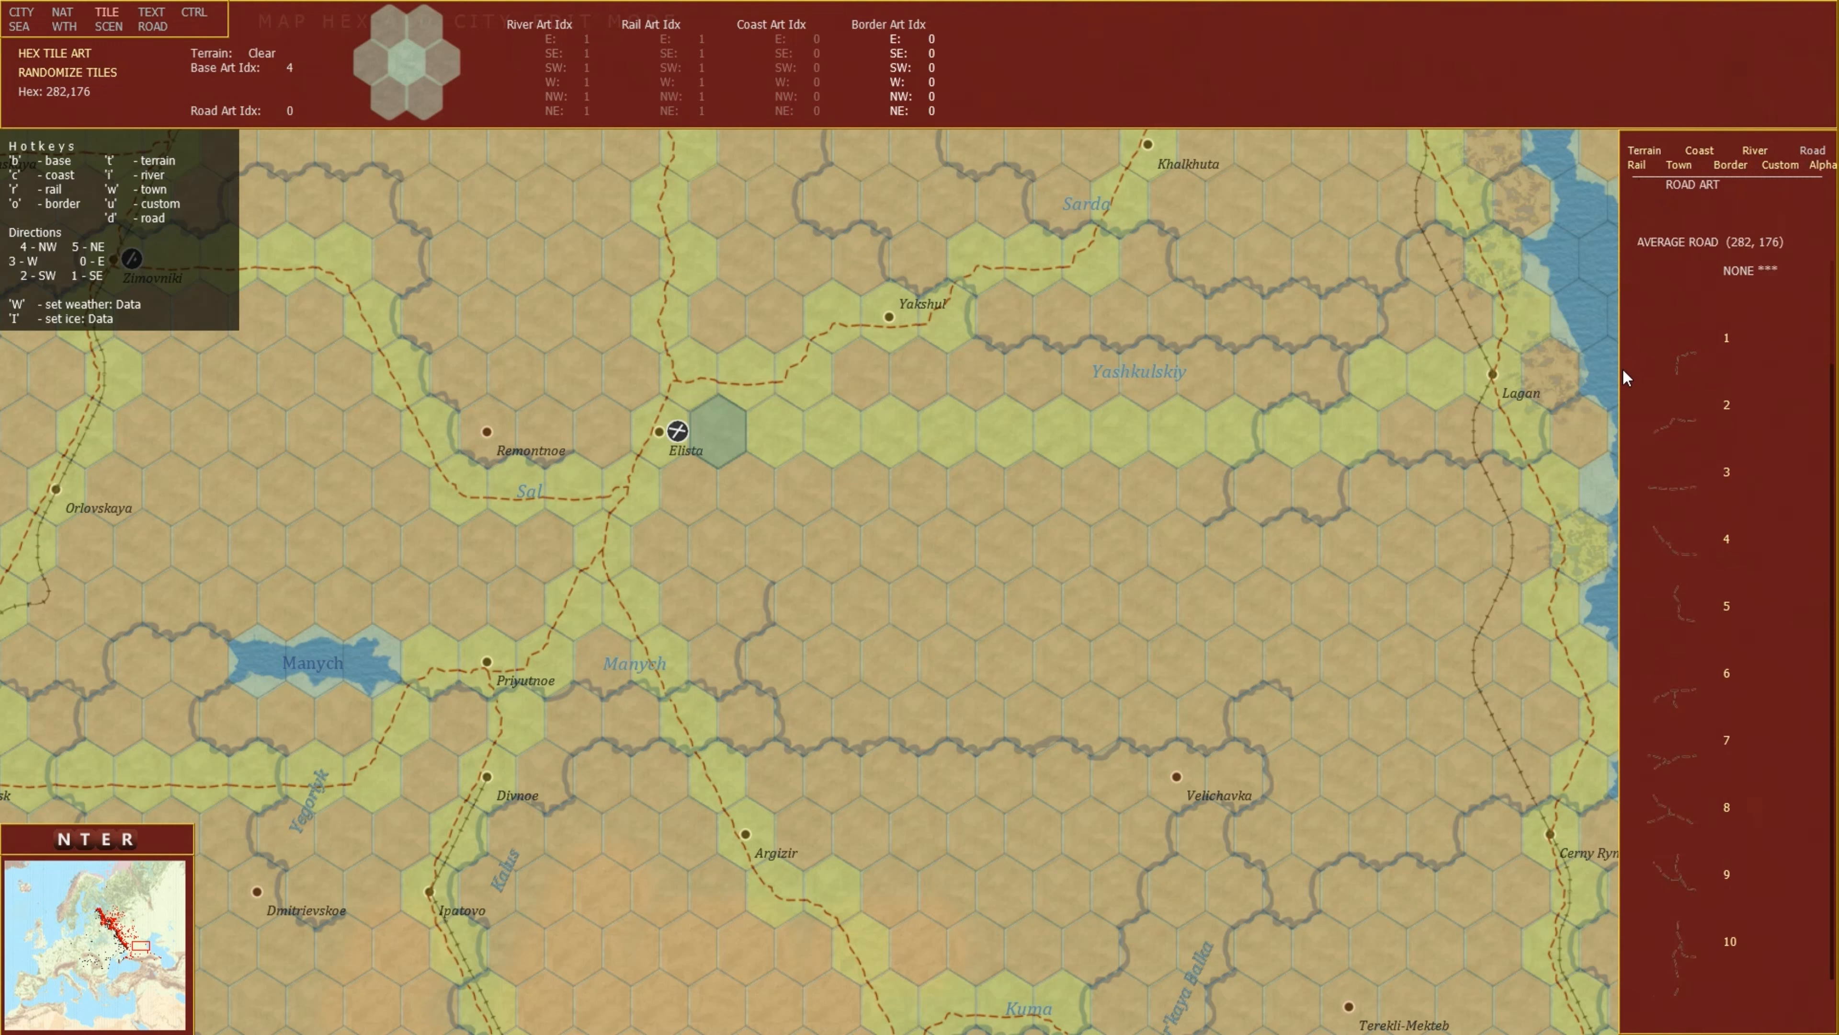
pyautogui.click(655, 455)
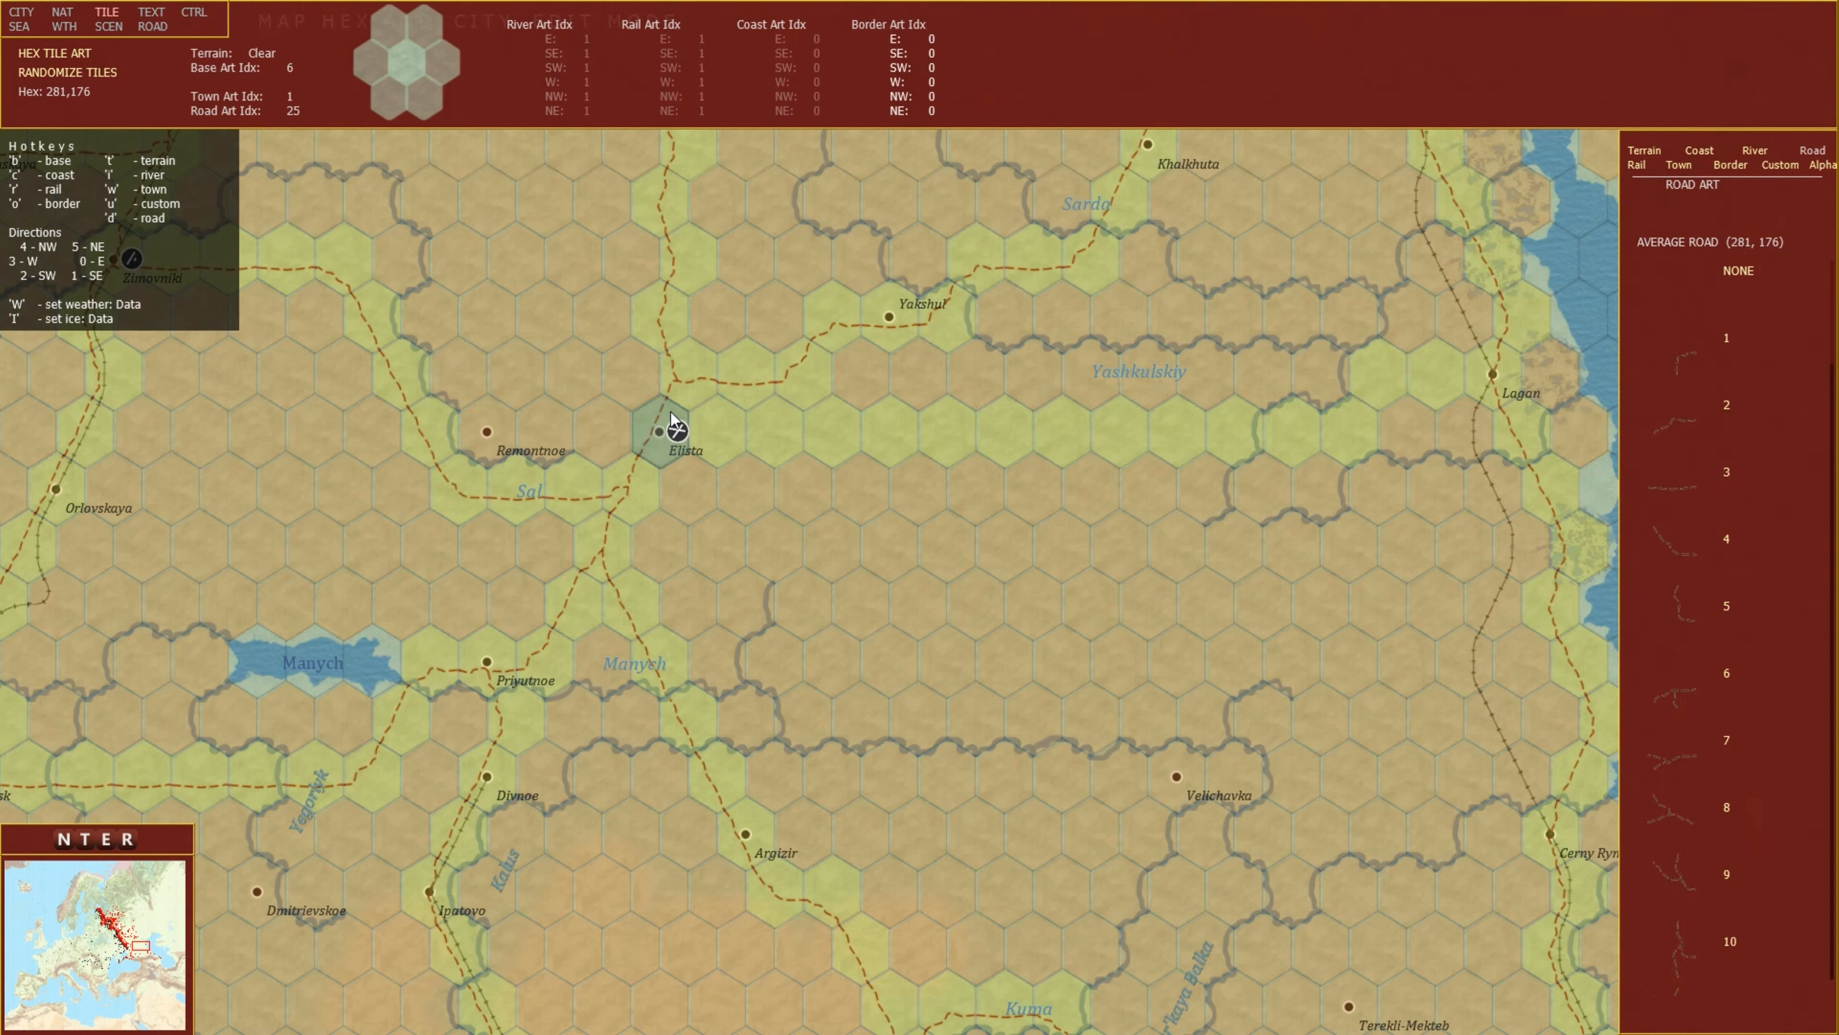
pyautogui.moveTo(666, 421)
pyautogui.scroll(-5, 1784, 427)
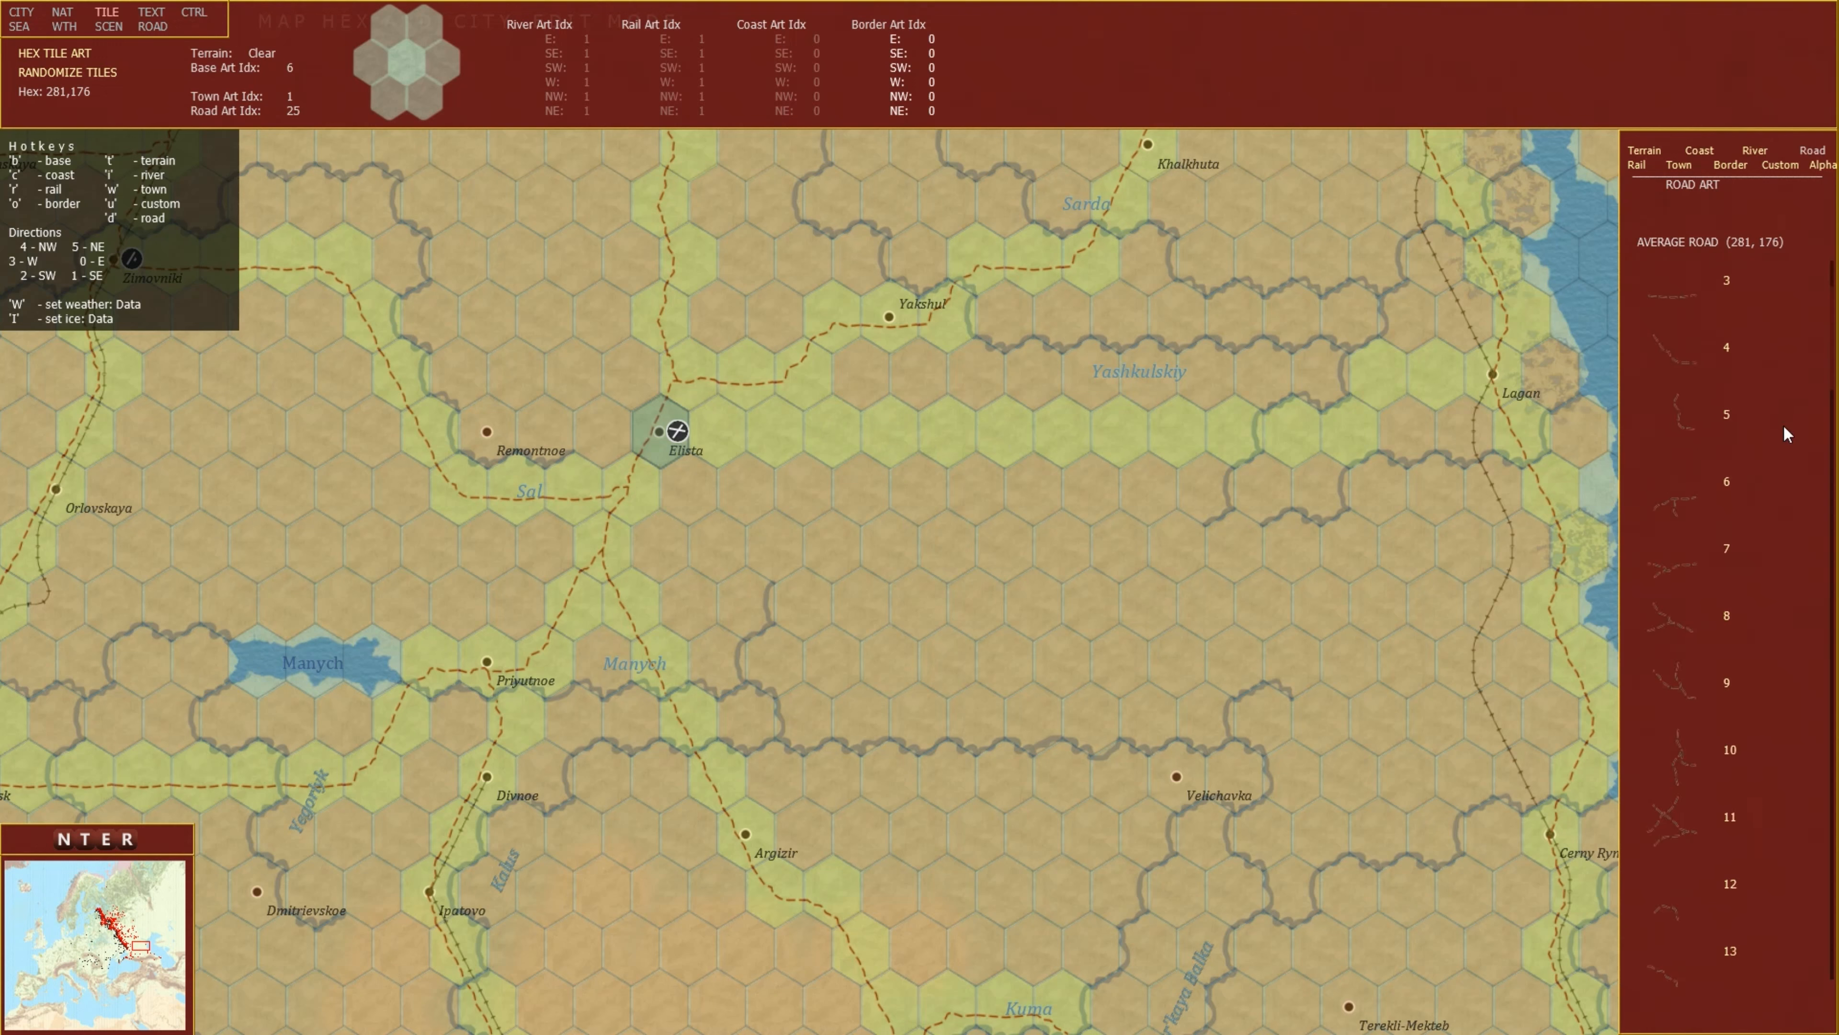
pyautogui.scroll(-3, 1759, 492)
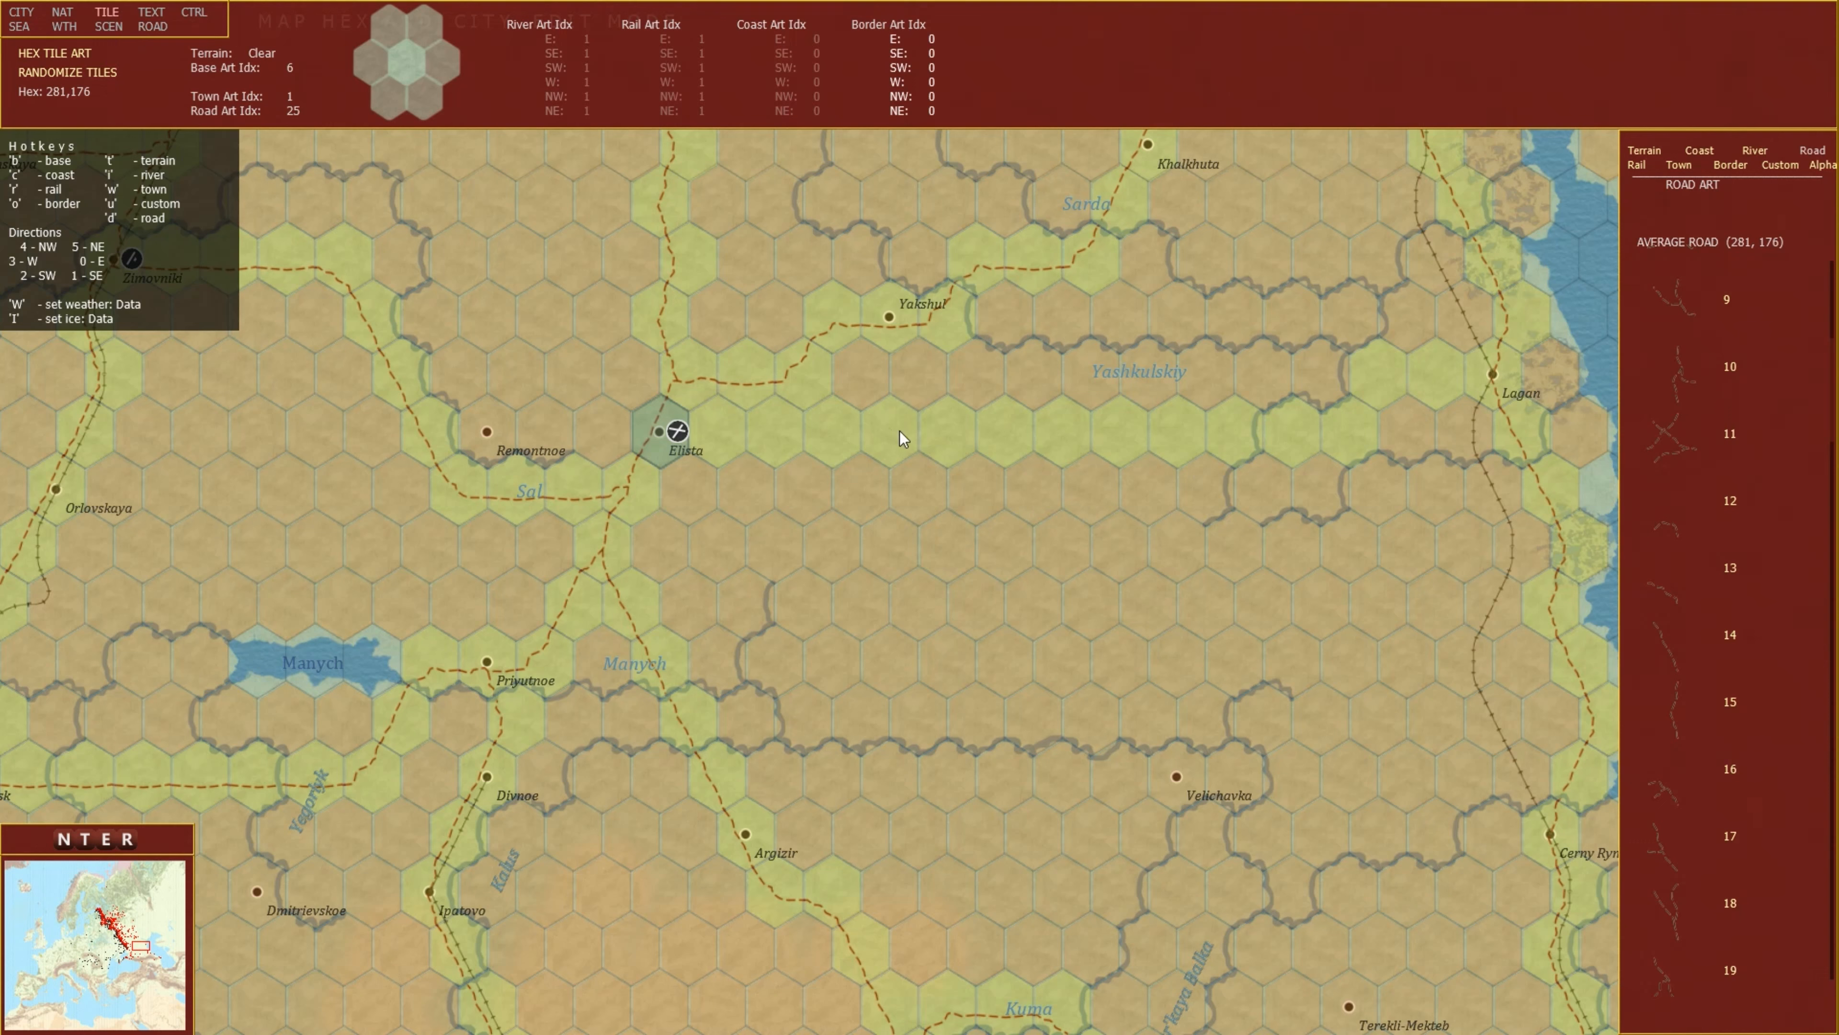
pyautogui.moveTo(900, 433)
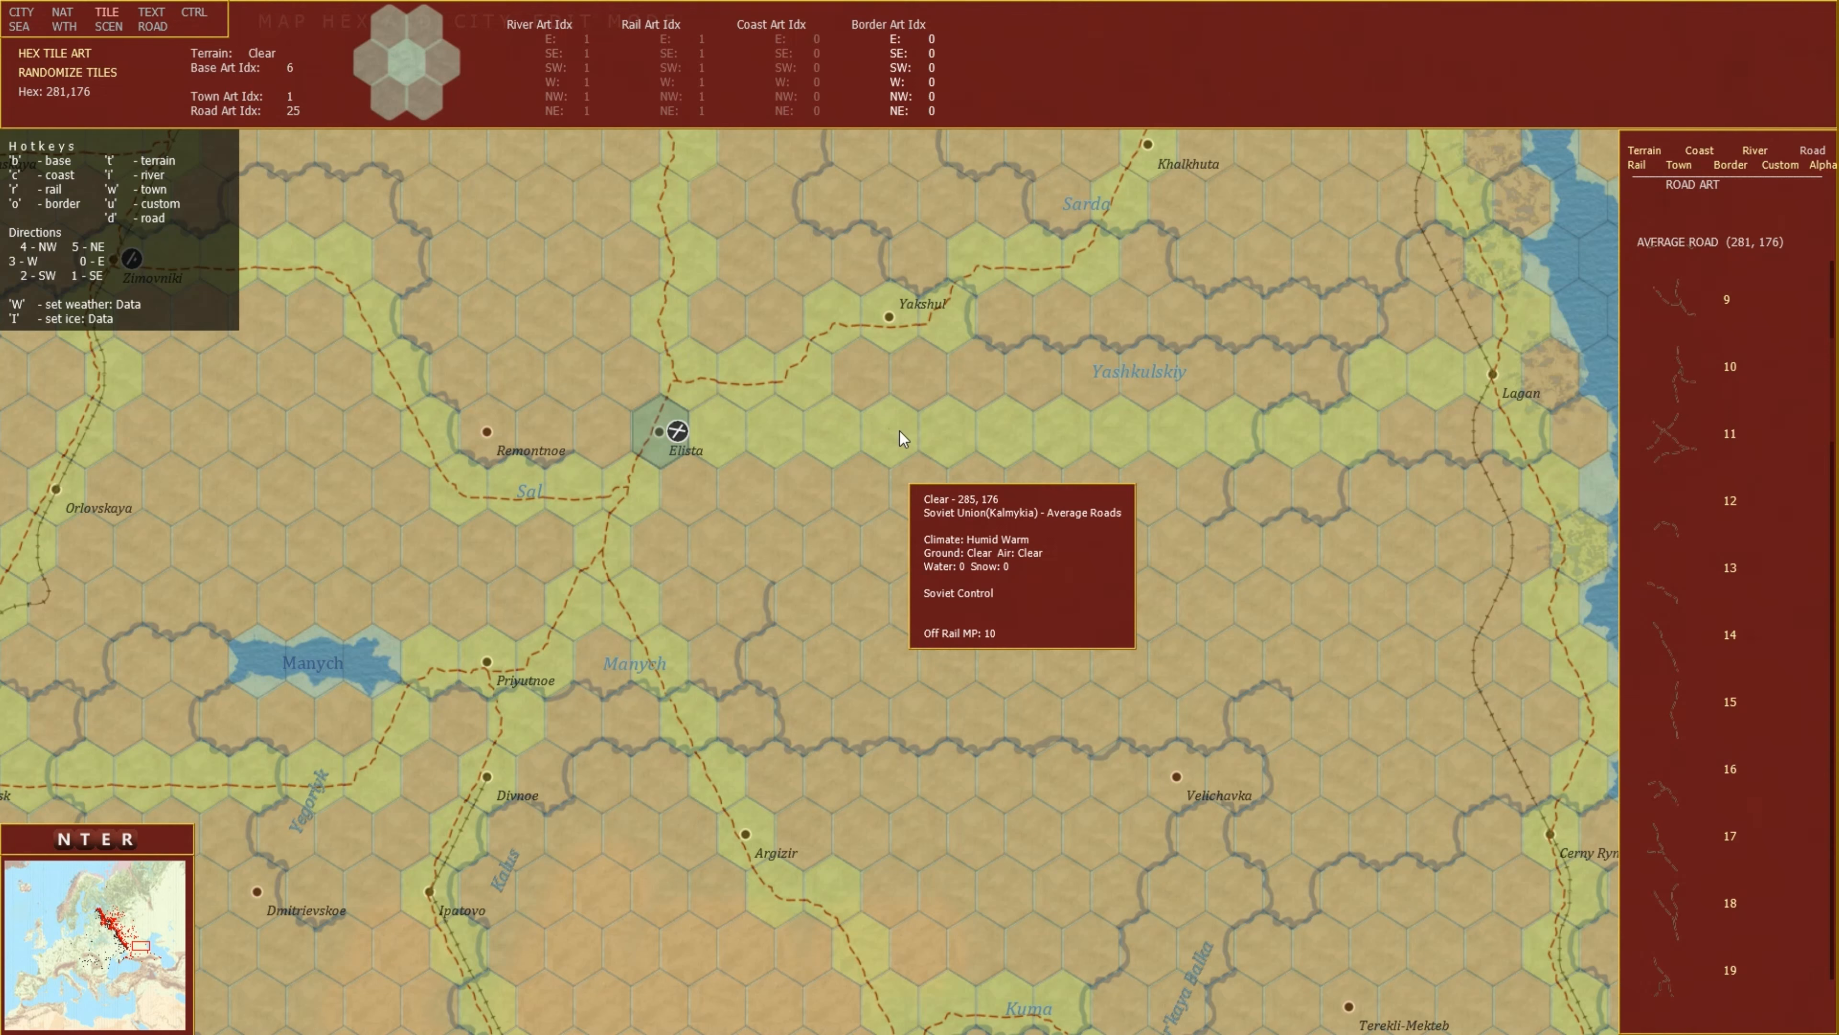
pyautogui.press('Escape')
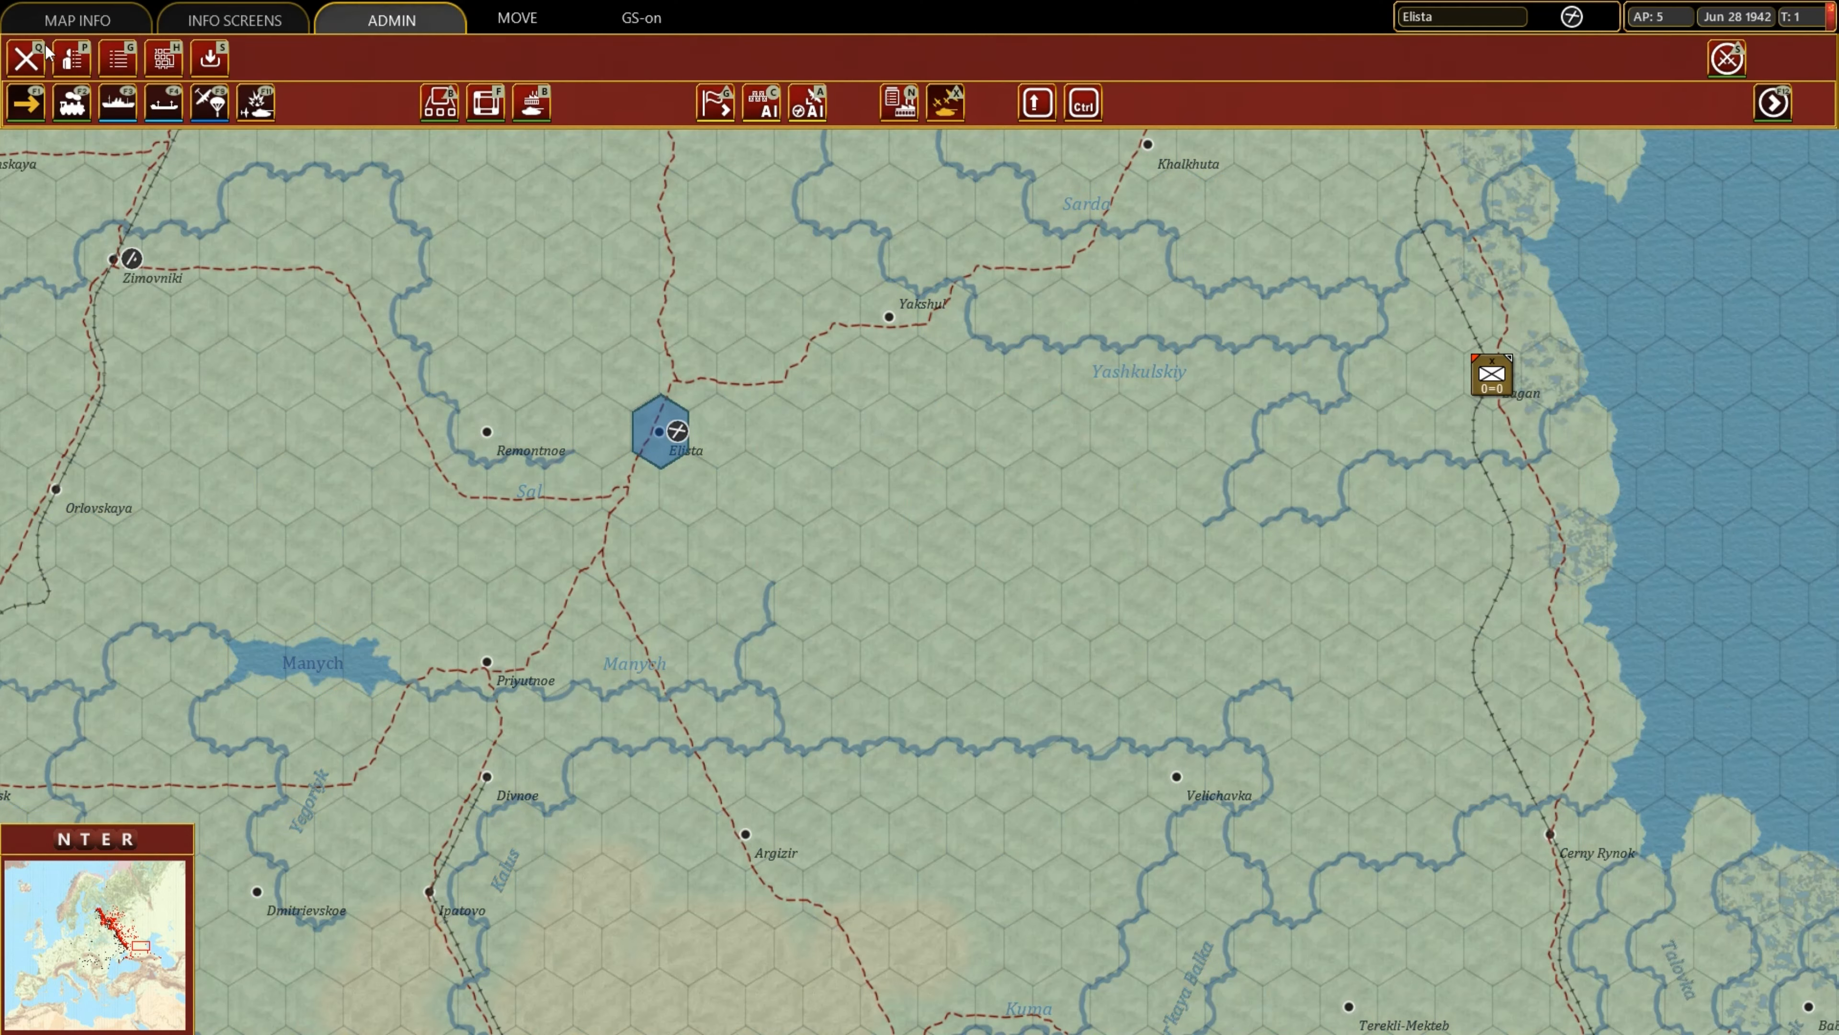
pyautogui.click(25, 61)
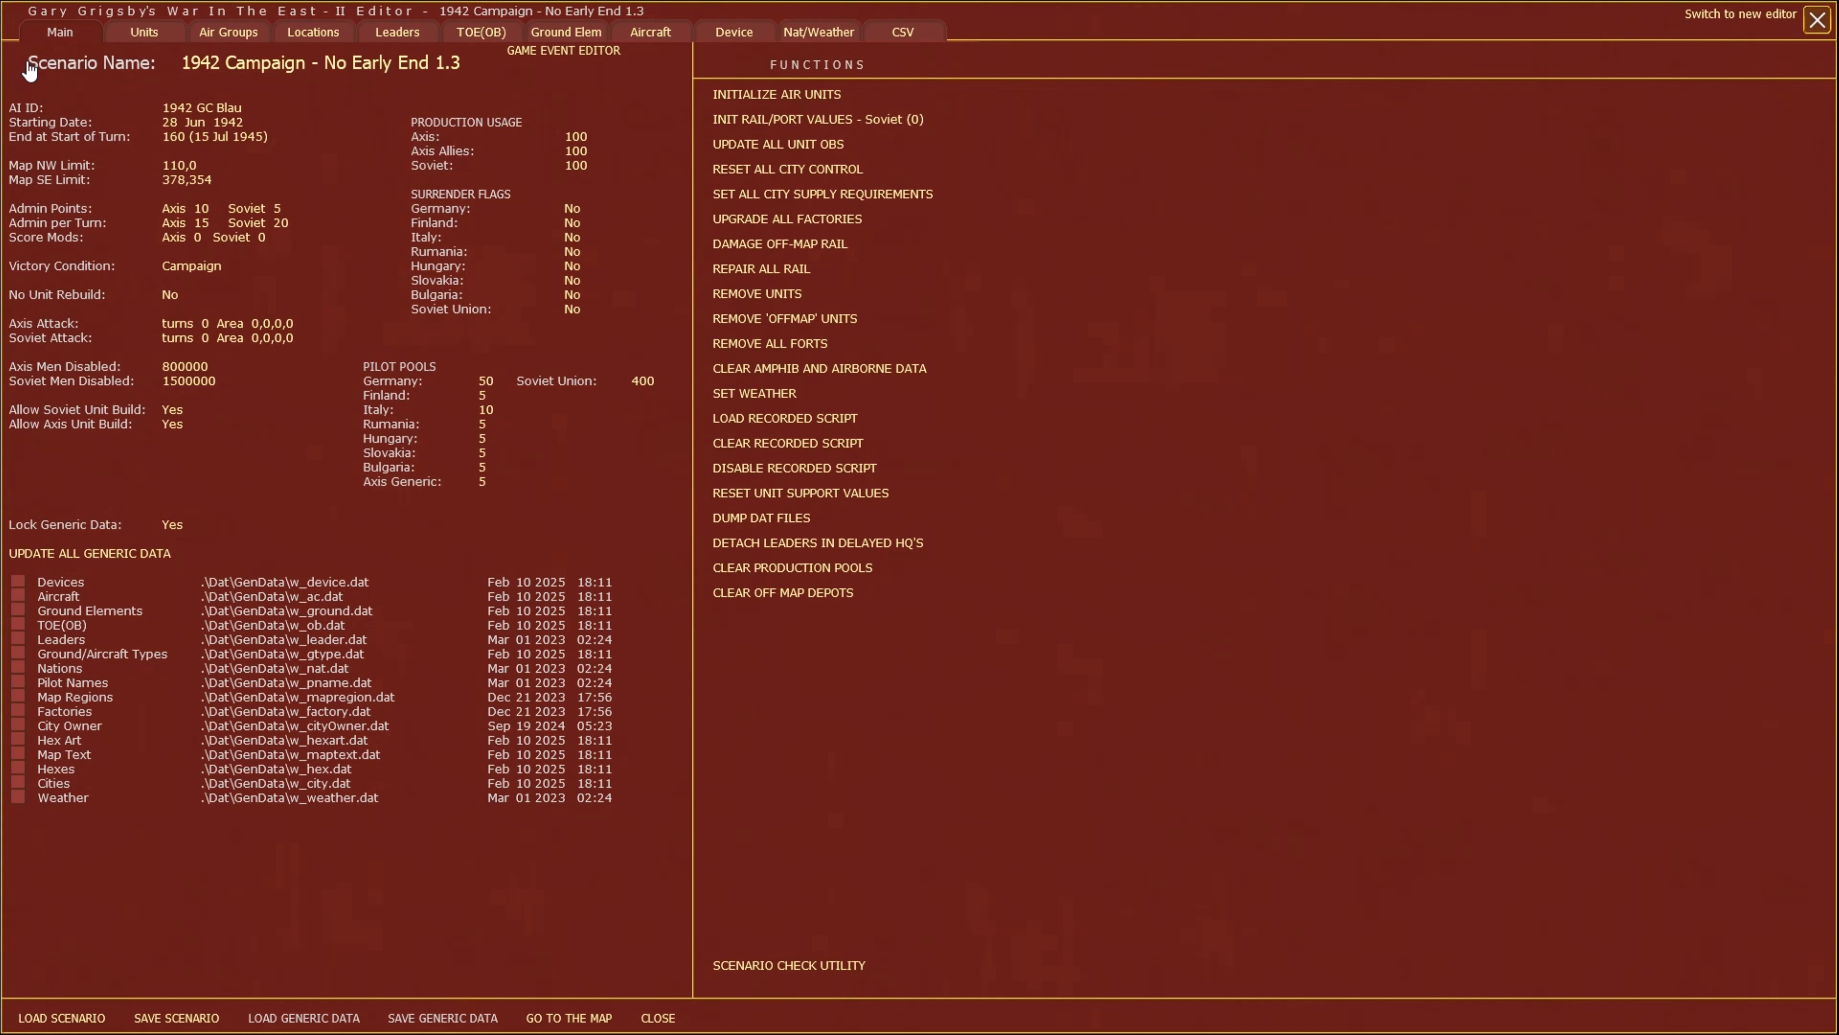